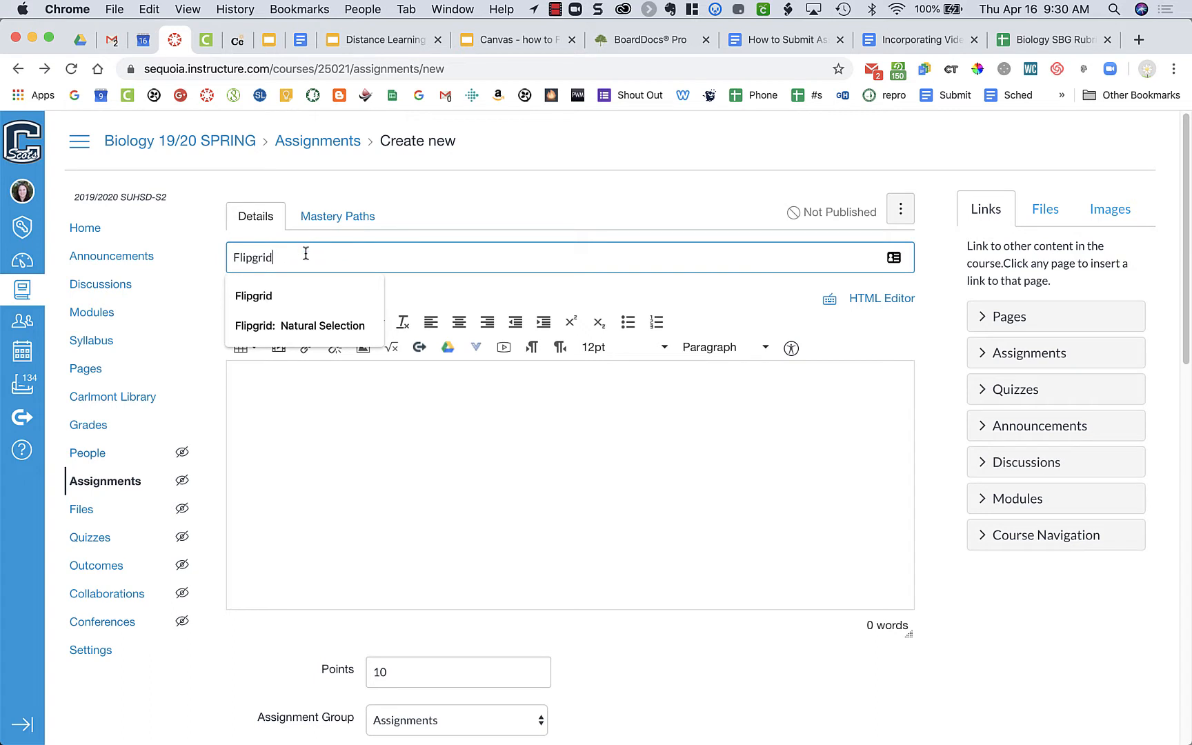
Step: Paste the prepared Flipgrid directions, rubric table and video links into the assignment description
left_click(289, 505)
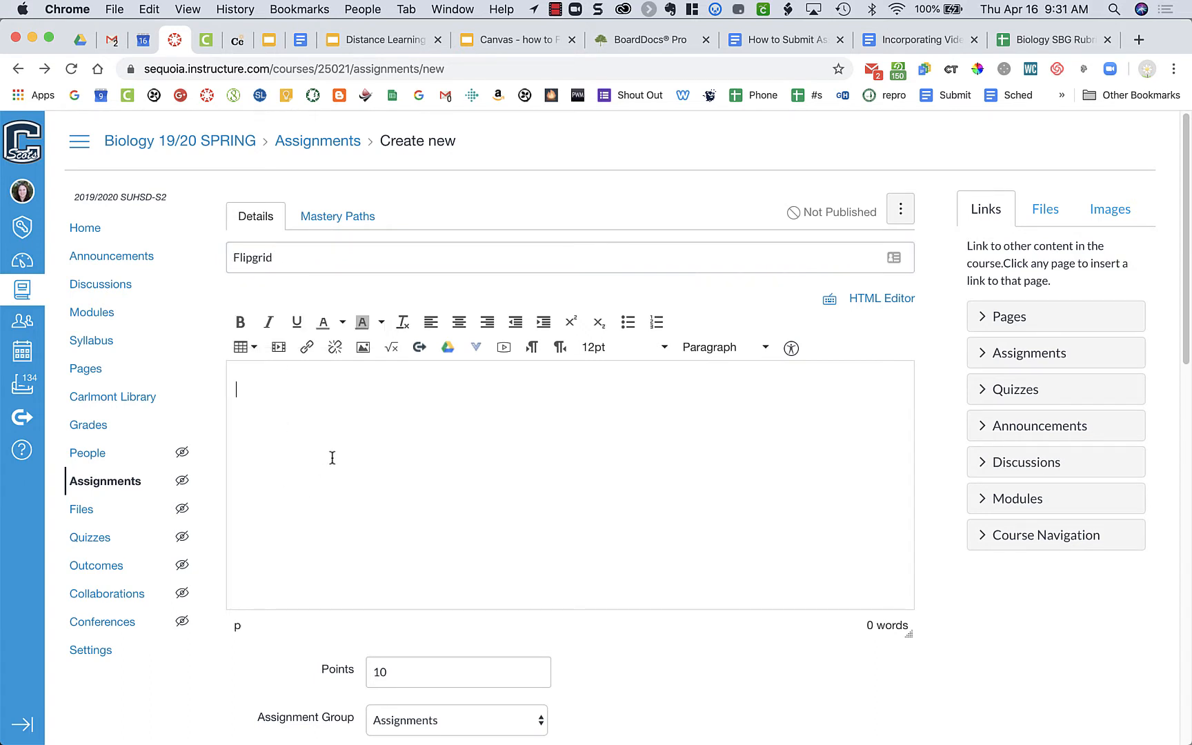
key("super+v")
scroll(433, 422, "up", 10)
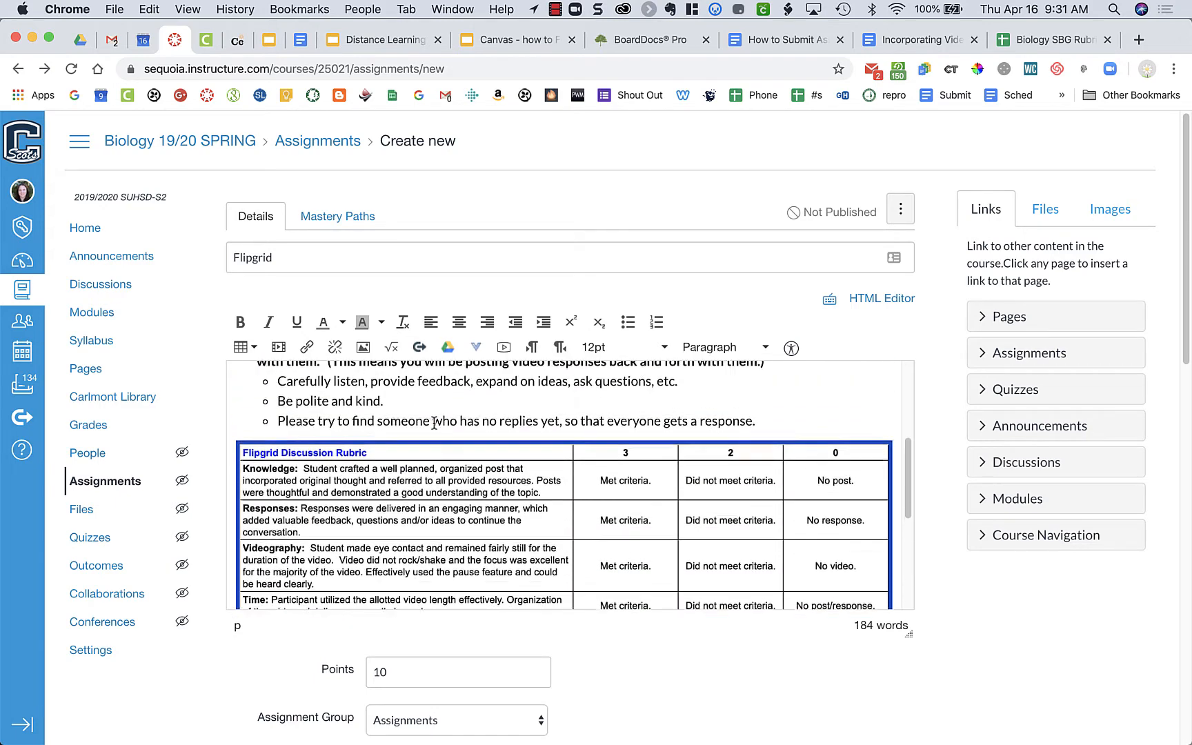
scroll(433, 422, "up", 3)
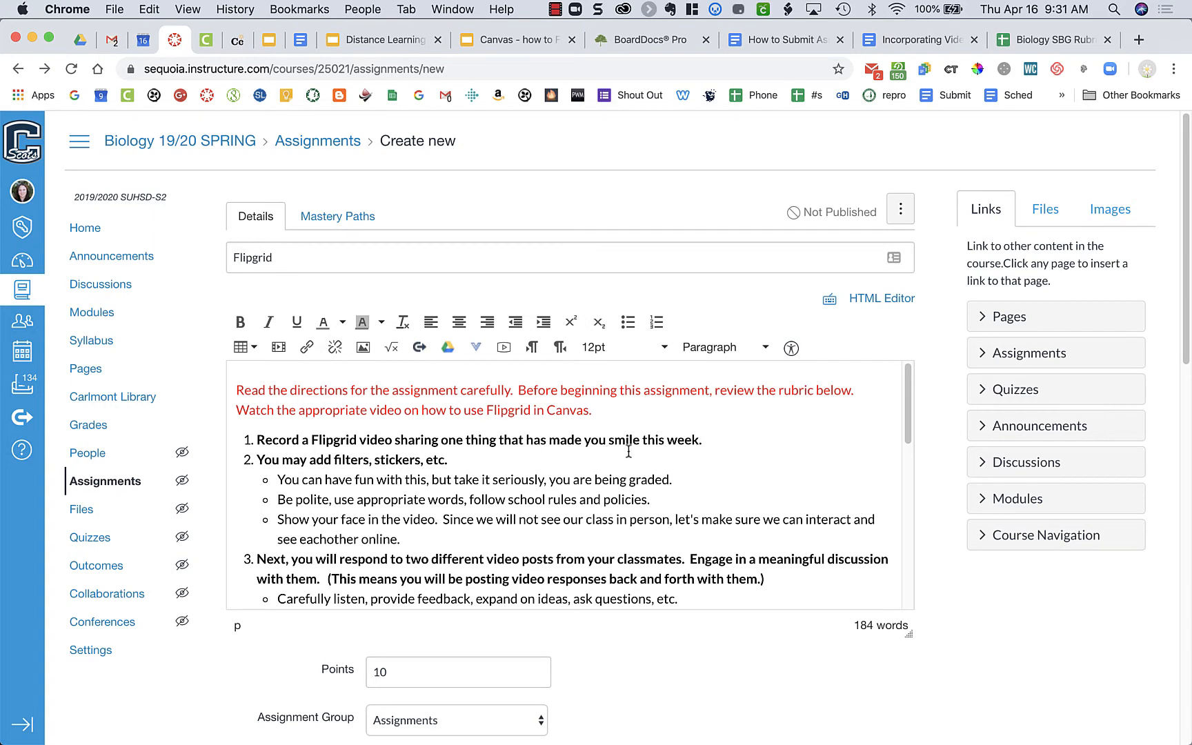
Step: Review the pasted description's directions, discussion rubric and how-to video links
scroll(628, 451, "down", 3)
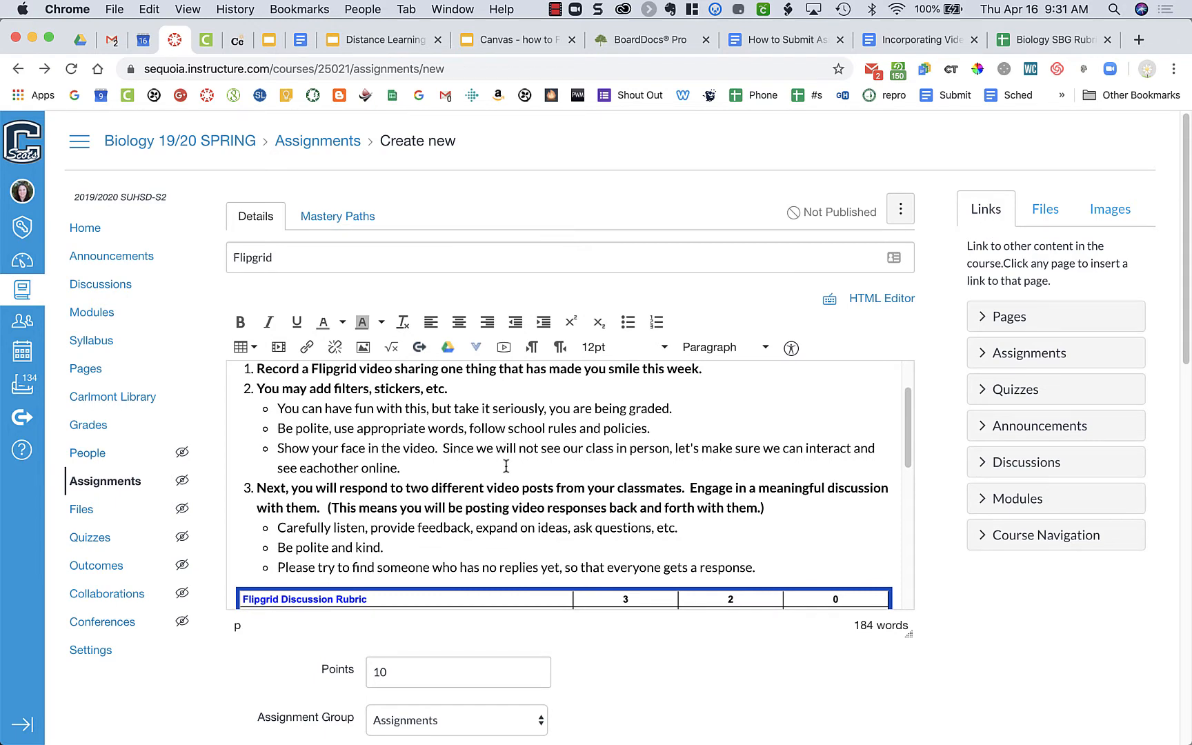
scroll(506, 467, "down", 3)
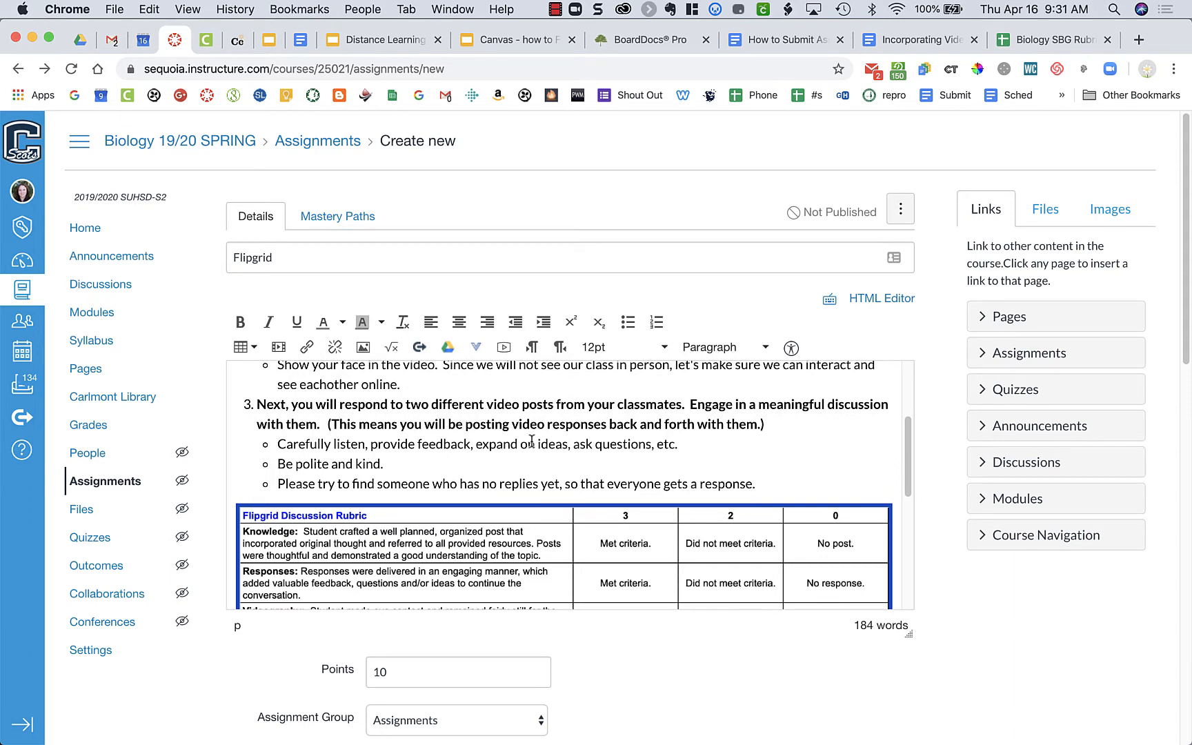
scroll(531, 442, "down", 5)
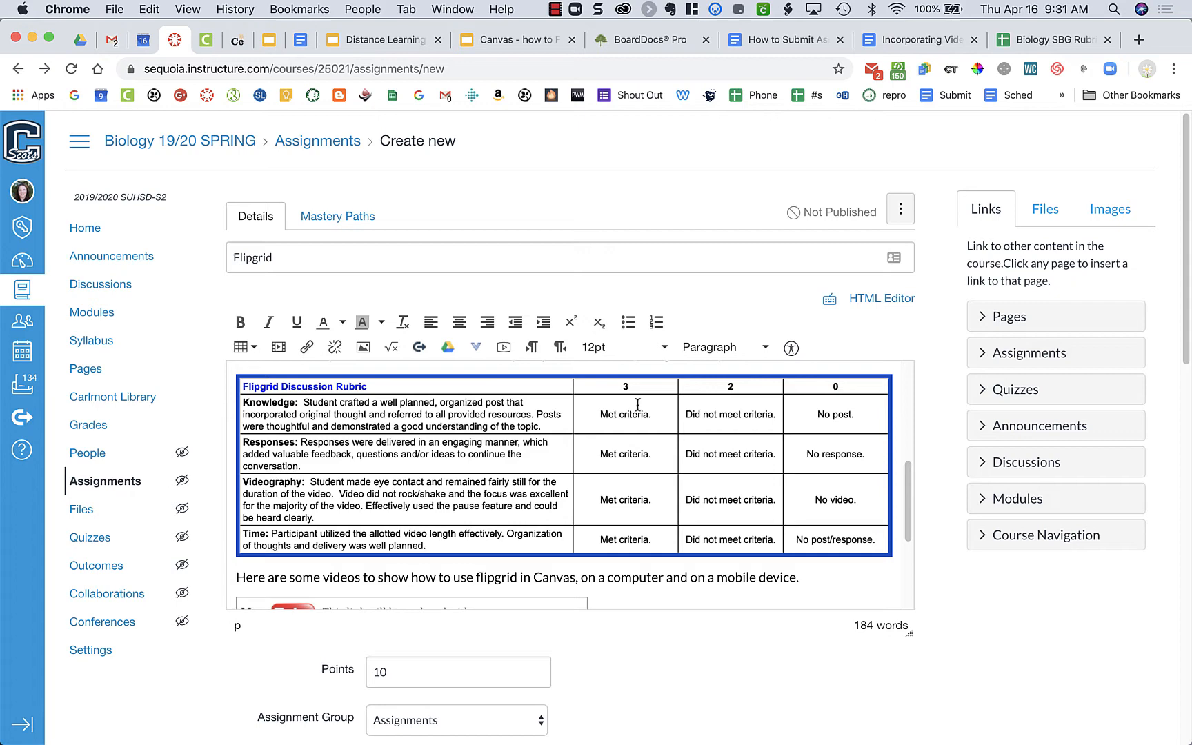
scroll(636, 445, "down", 1)
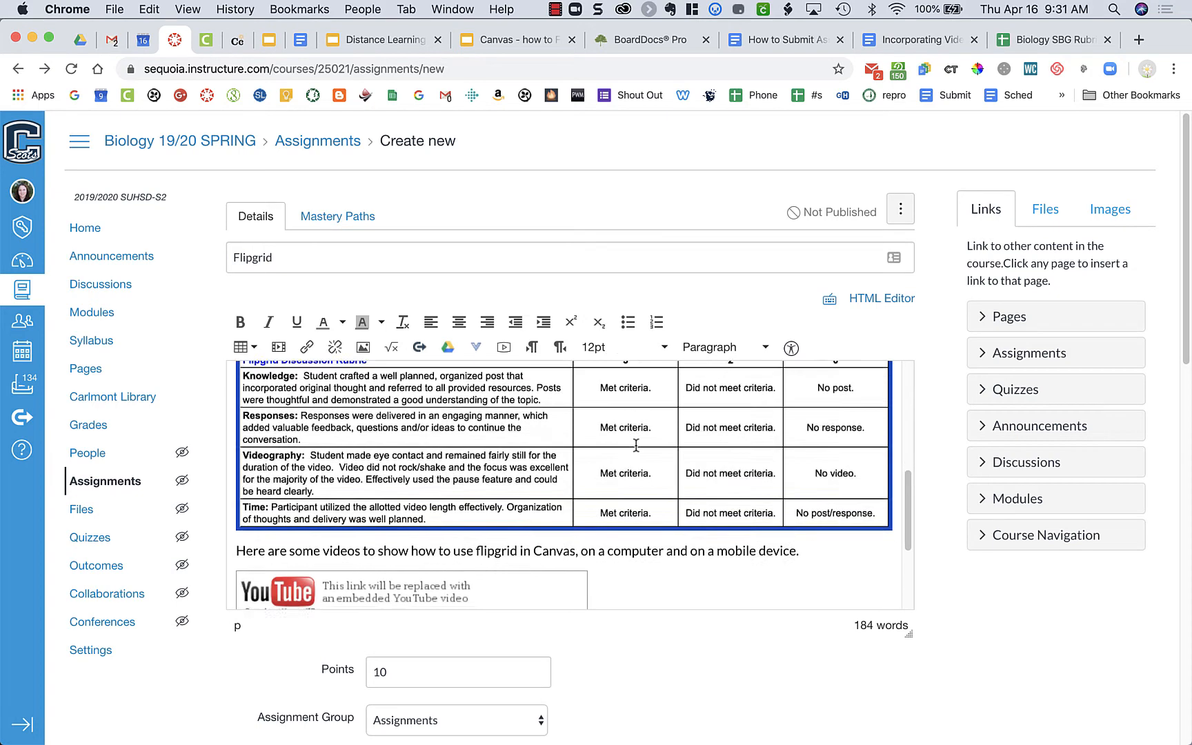
scroll(636, 445, "down", 5)
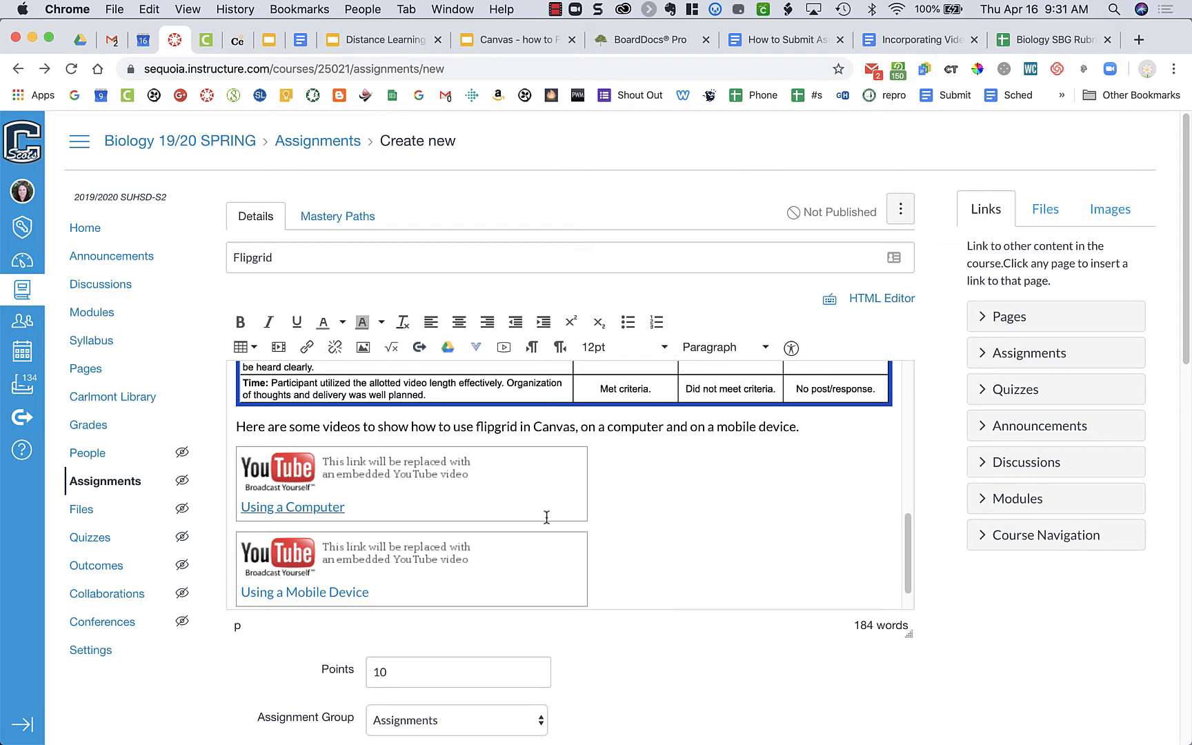
scroll(546, 517, "down", 1)
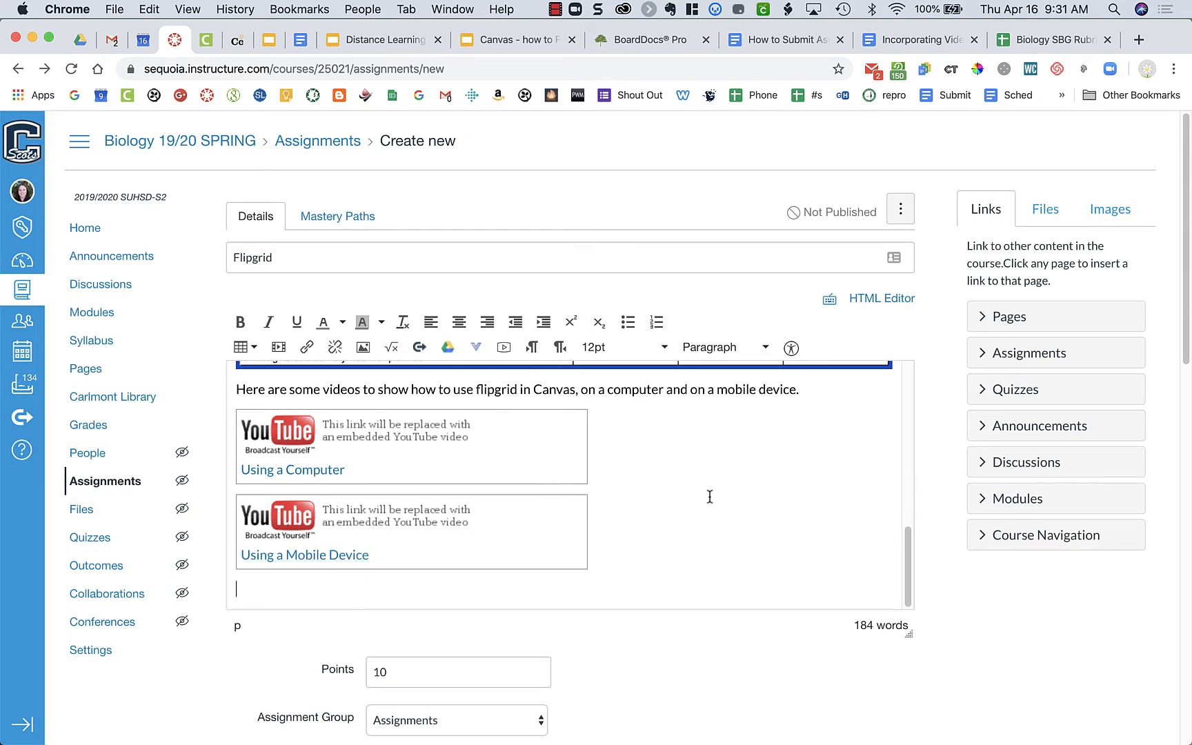
scroll(696, 624, "down", 4)
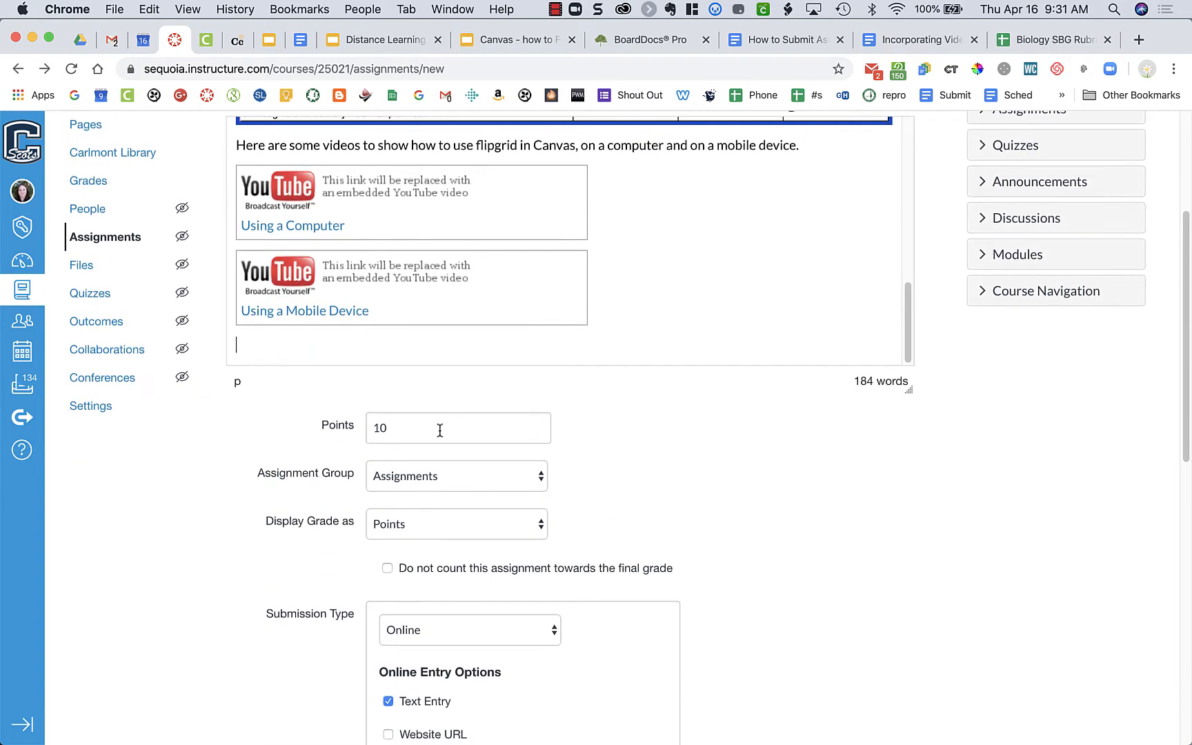
scroll(417, 427, "up", 2)
scroll(416, 428, "up", 6)
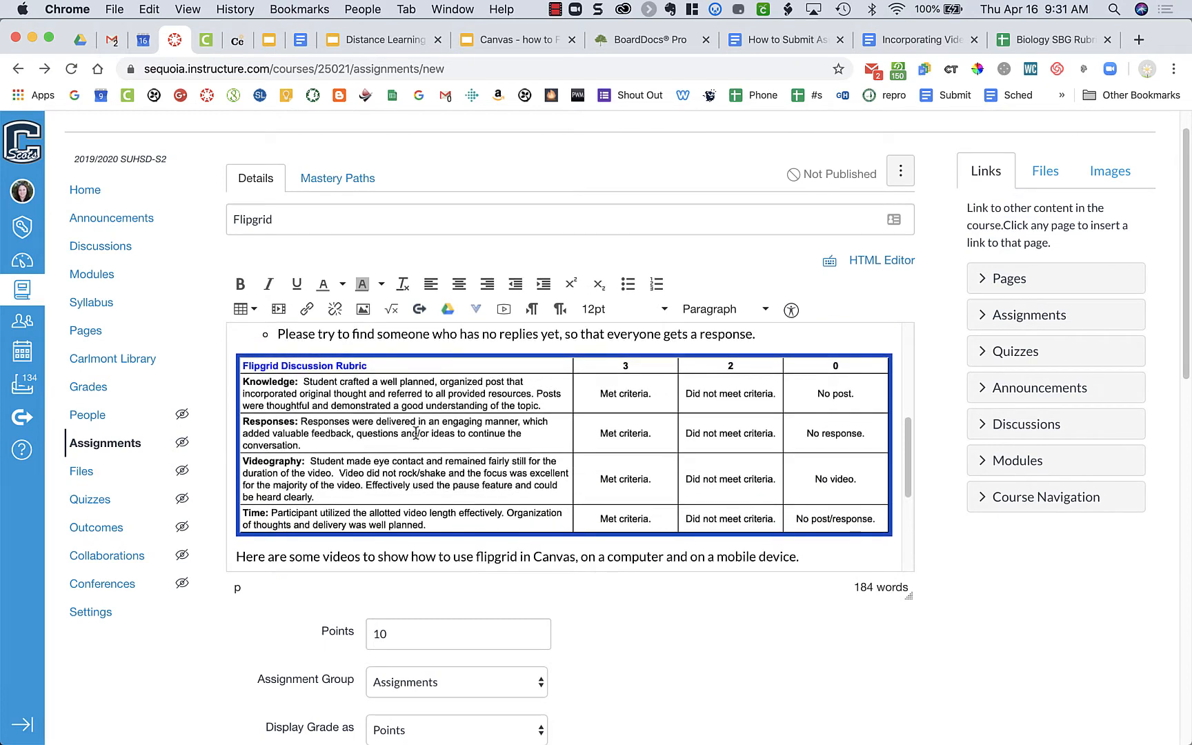
Step: Set the assignment's points to 12
scroll(416, 432, "down", 5)
left_click(395, 644)
key("BackSpace")
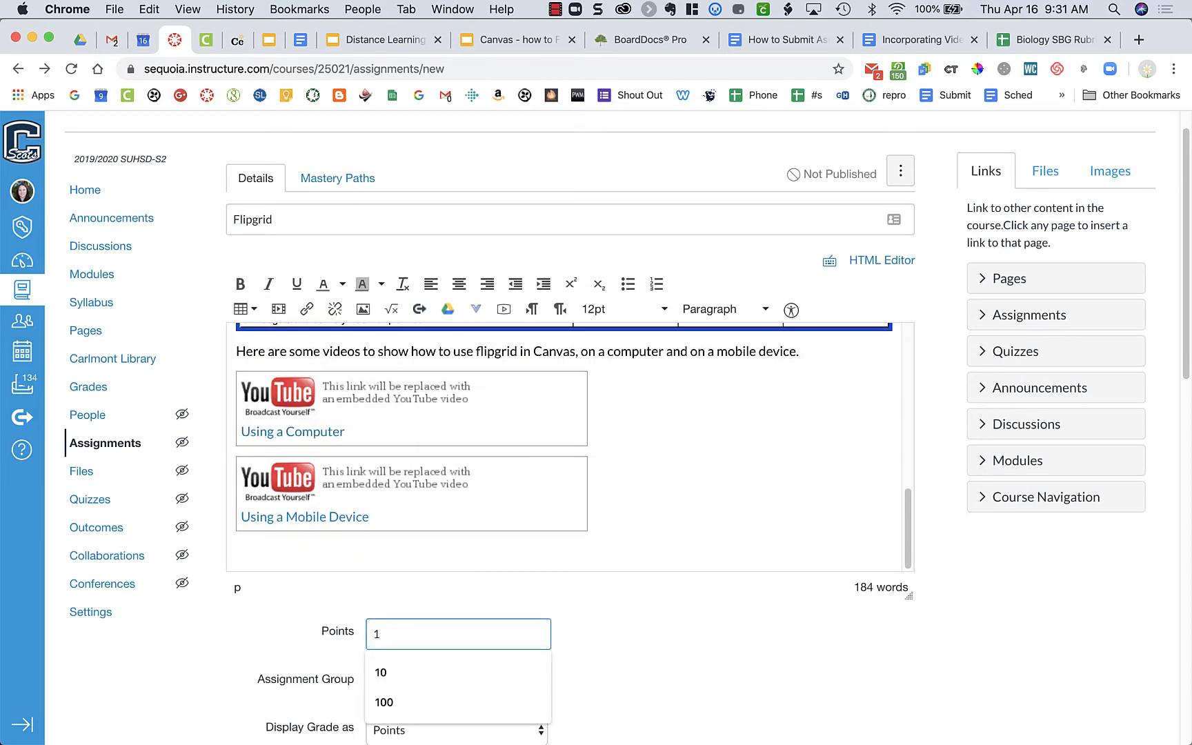
type("2")
left_click(618, 671)
scroll(618, 671, "down", 3)
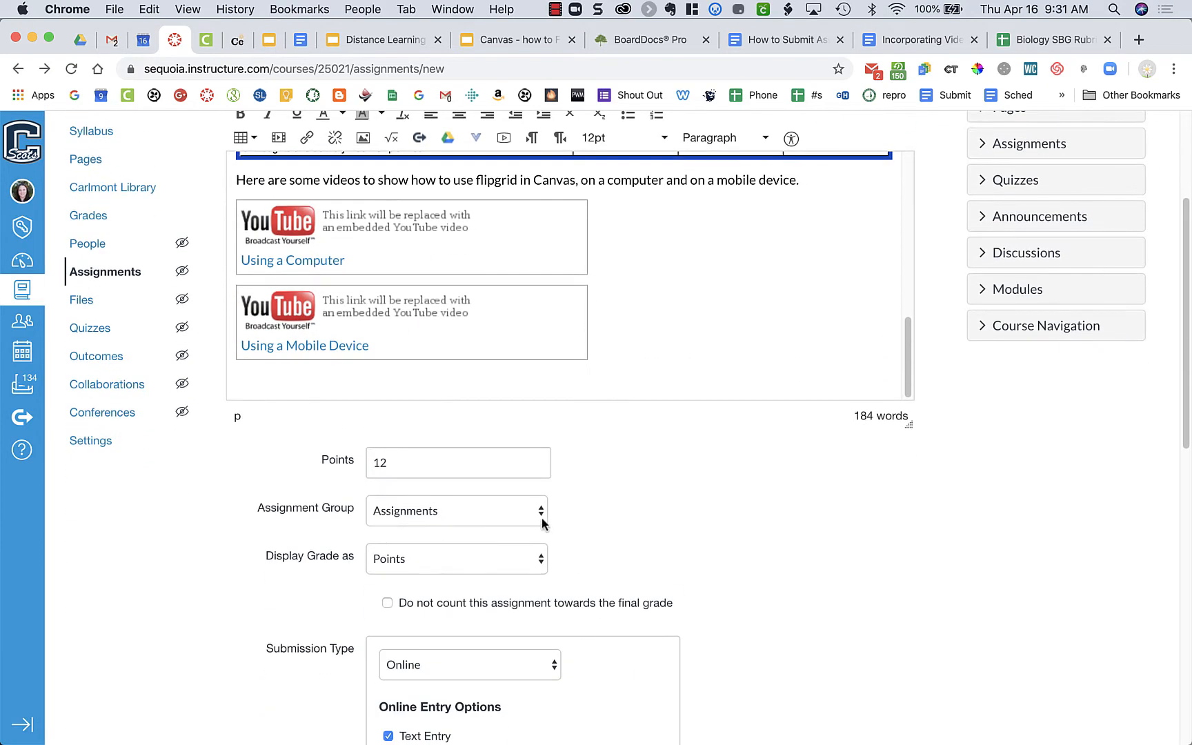
Step: Keep Assignments as the assignment group and select Online as the submission type
scroll(702, 524, "down", 2)
left_click(522, 386)
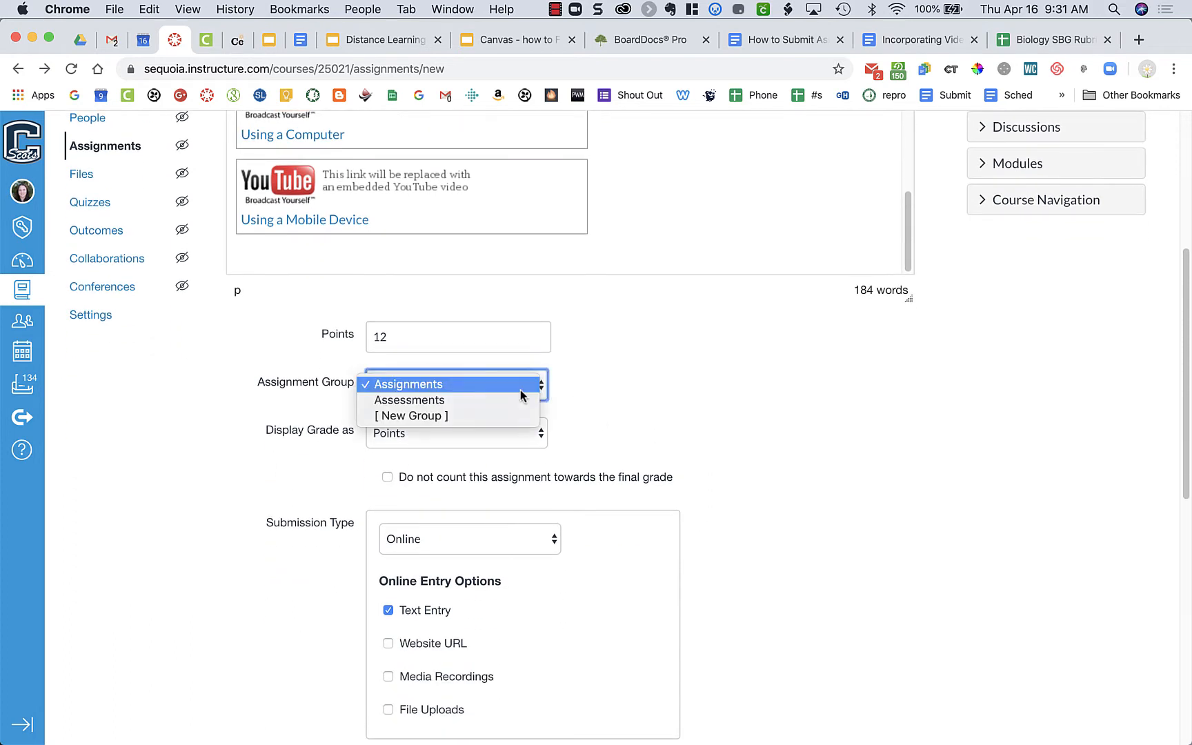
left_click(684, 406)
scroll(683, 444, "down", 2)
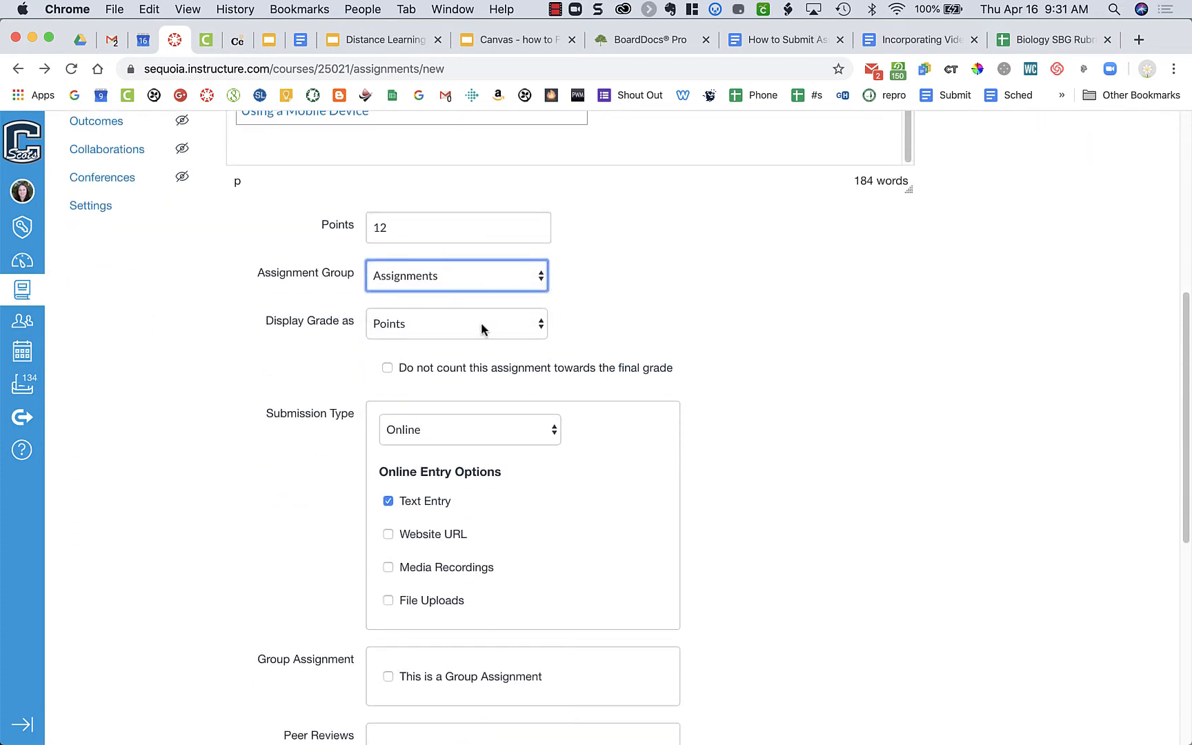
left_click(530, 435)
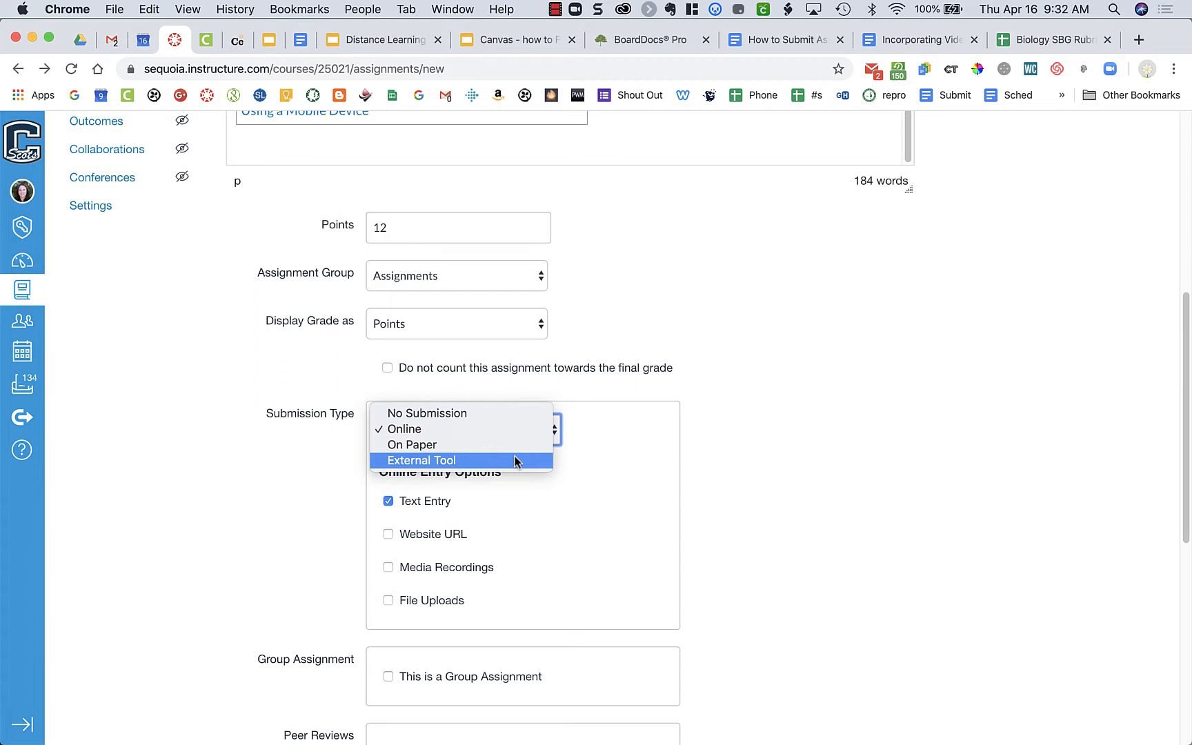
left_click(503, 432)
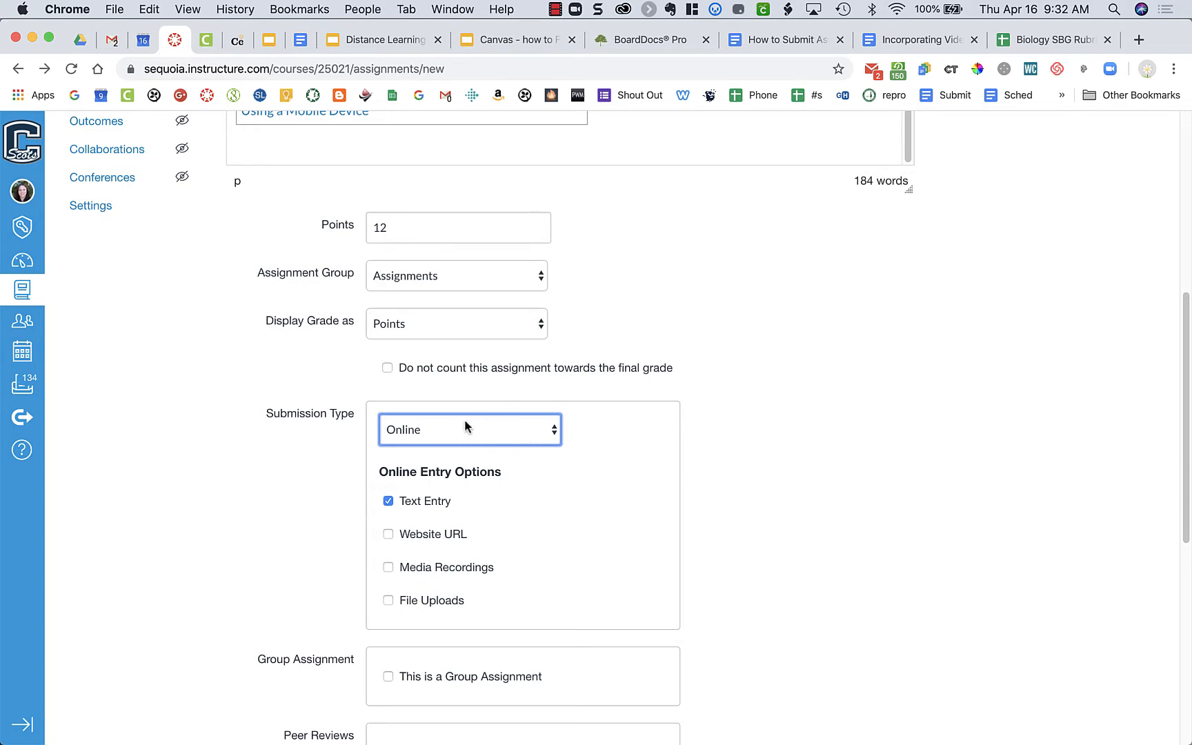
Step: Set the due date to April 18 for everyone and save the assignment without publishing it
scroll(808, 530, "down", 5)
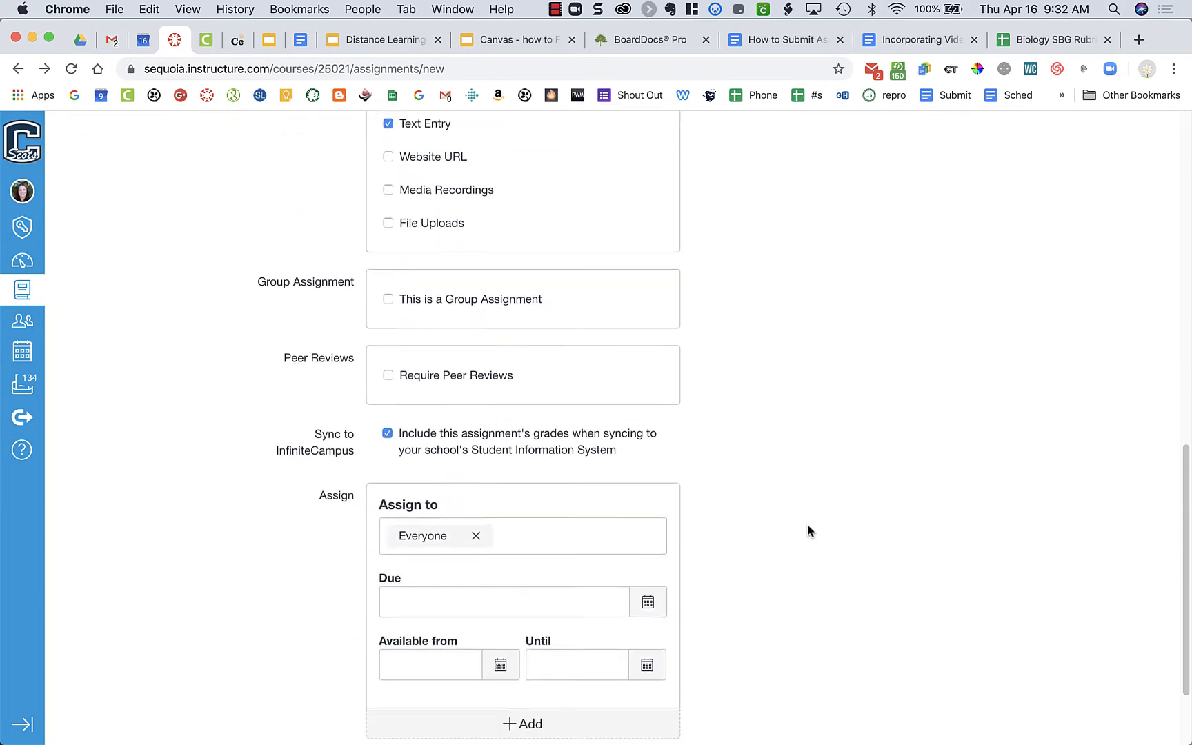
left_click(648, 600)
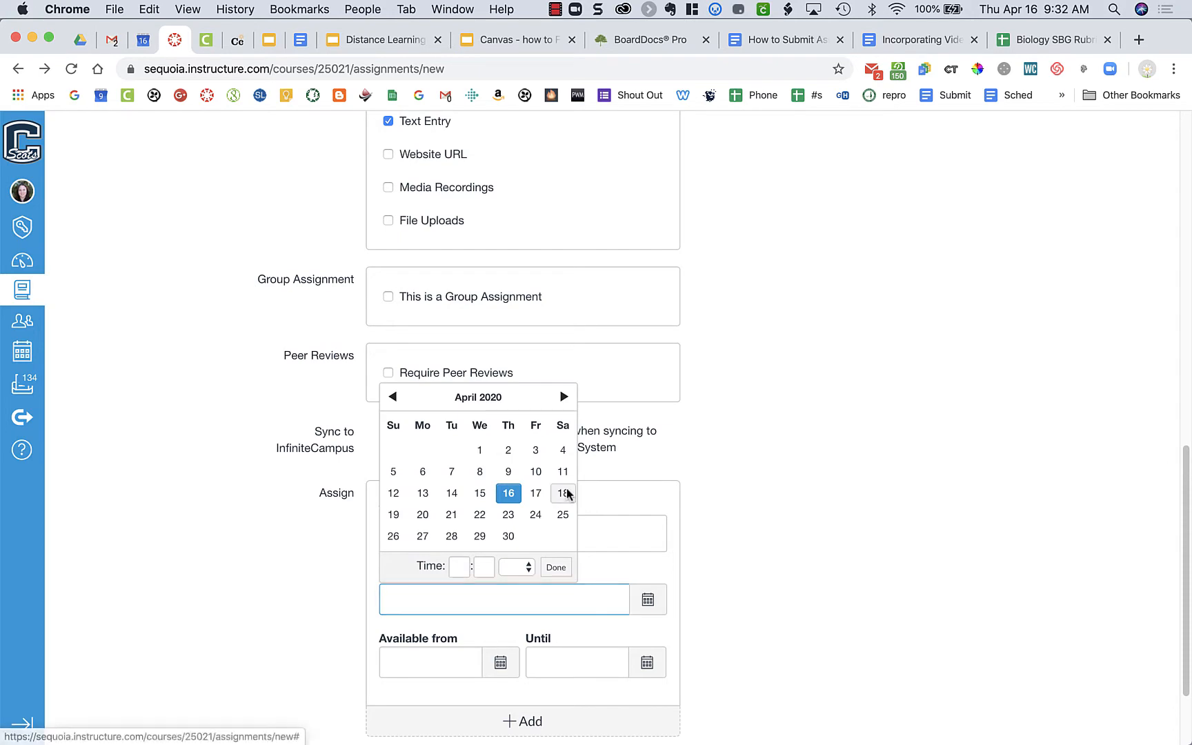
left_click(563, 493)
scroll(867, 481, "down", 2)
left_click(882, 684)
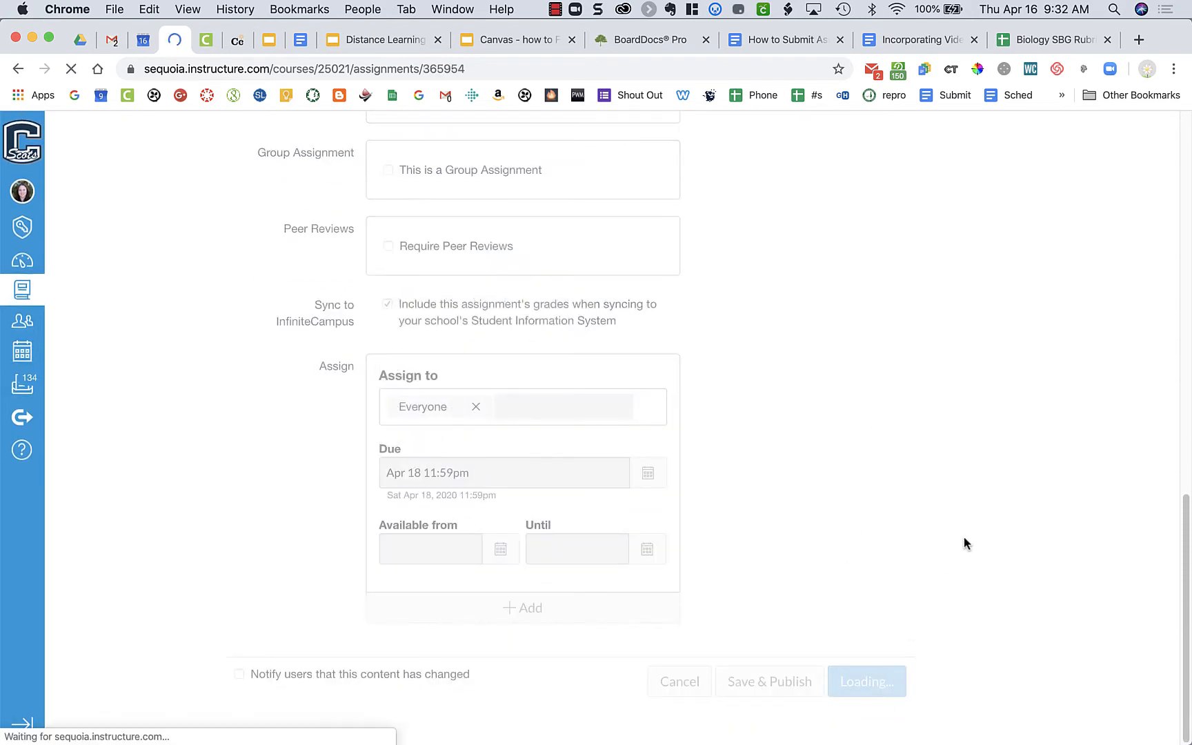
Step: Attach the existing 12-point Flipgrid Discussion rubric from the 173000 - Biology-P 2019/2020 SUHSD-S2 course to the assignment
scroll(963, 543, "down", 10)
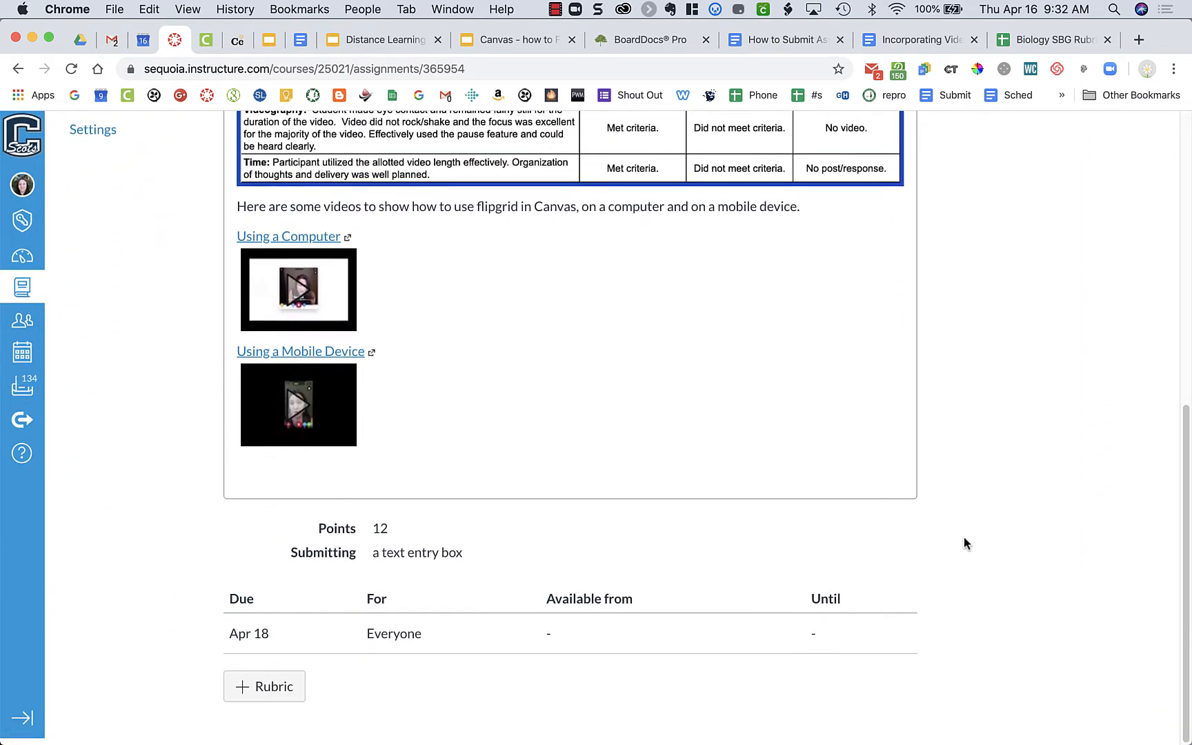
left_click(283, 689)
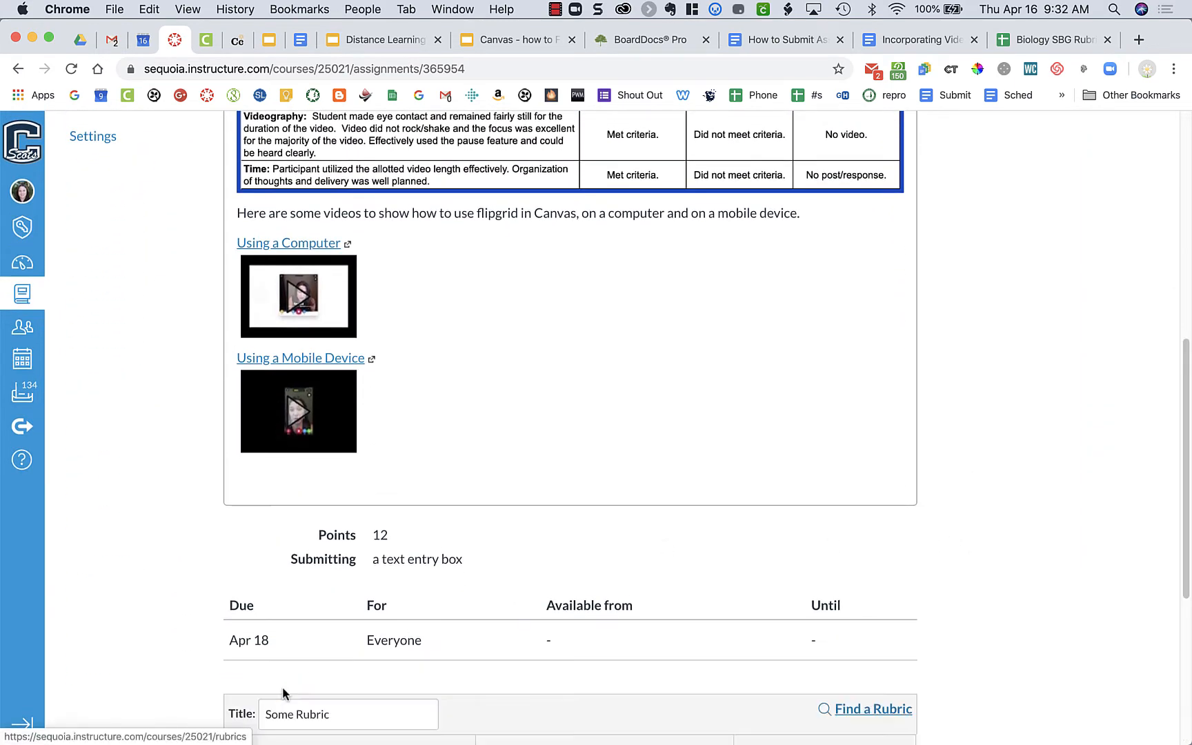
scroll(1051, 503, "down", 3)
scroll(1051, 500, "down", 5)
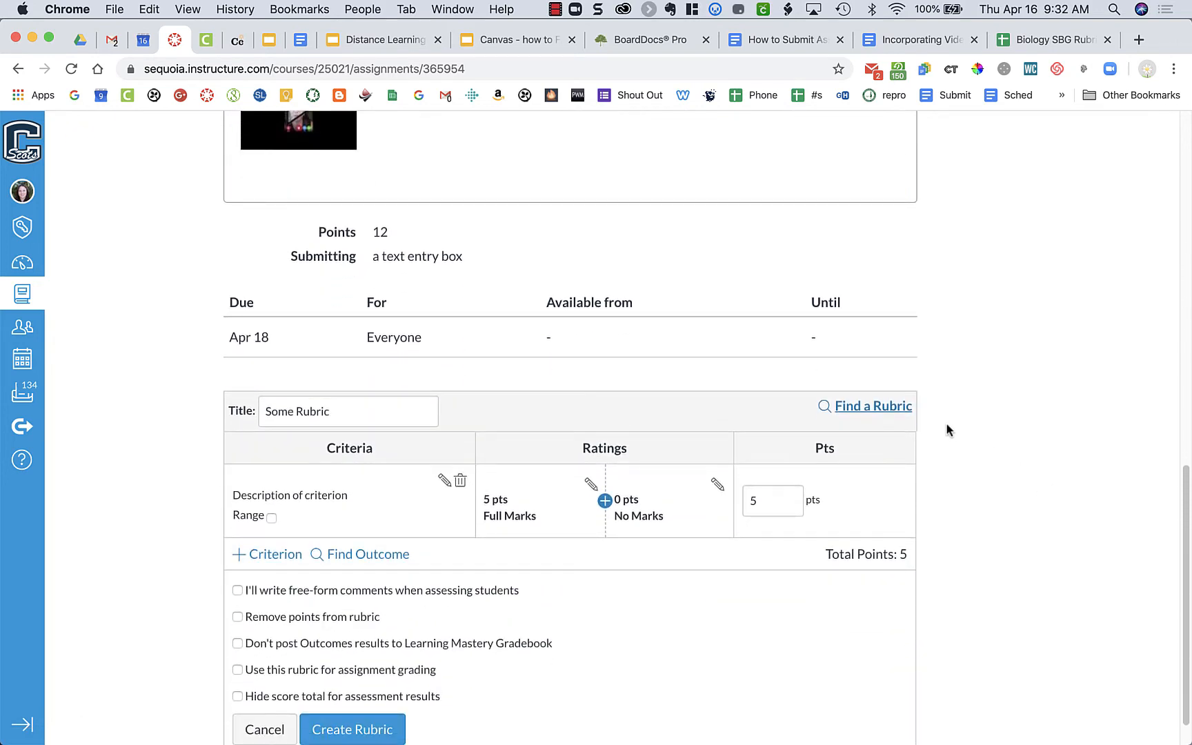
scroll(986, 427, "down", 1)
left_click(893, 366)
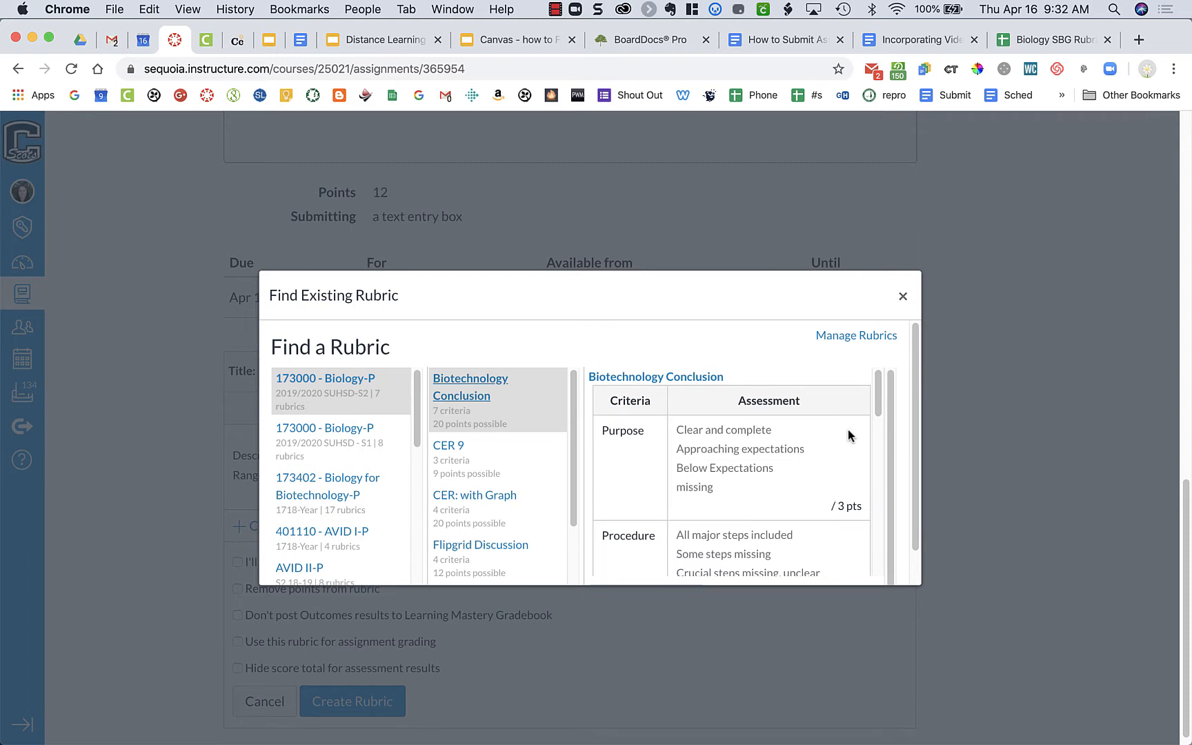
left_click(507, 543)
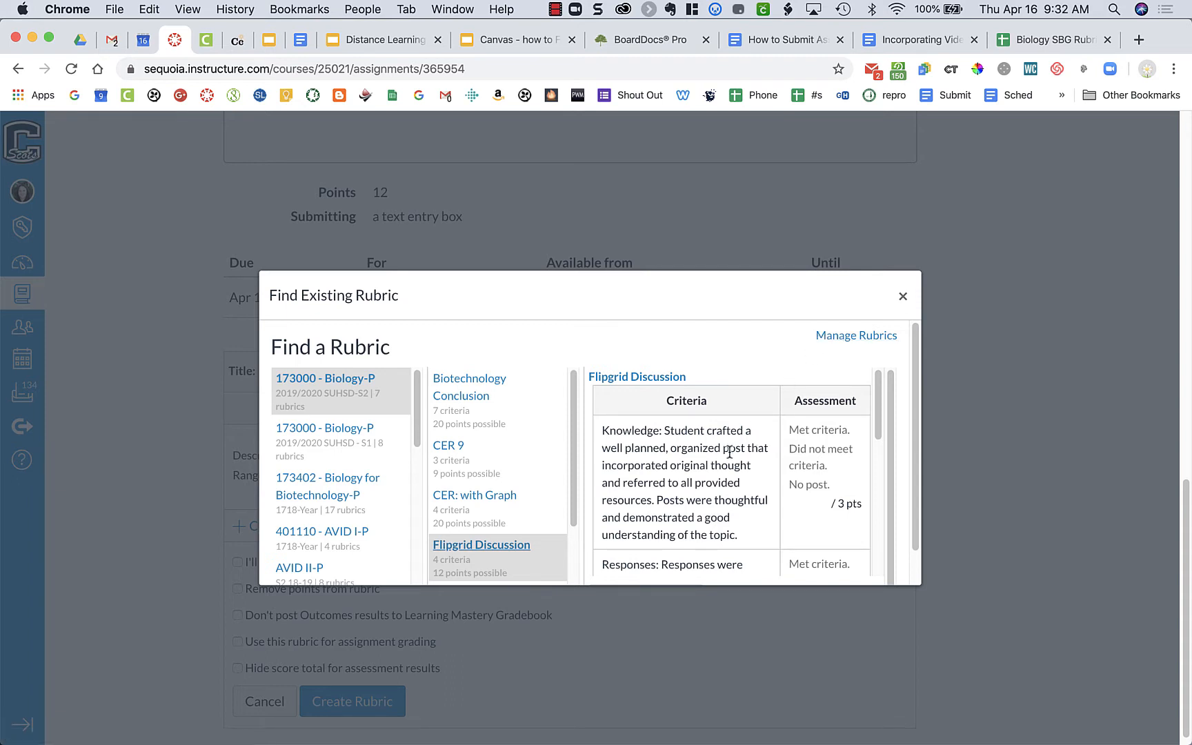
scroll(730, 454, "down", 6)
scroll(904, 465, "down", 2)
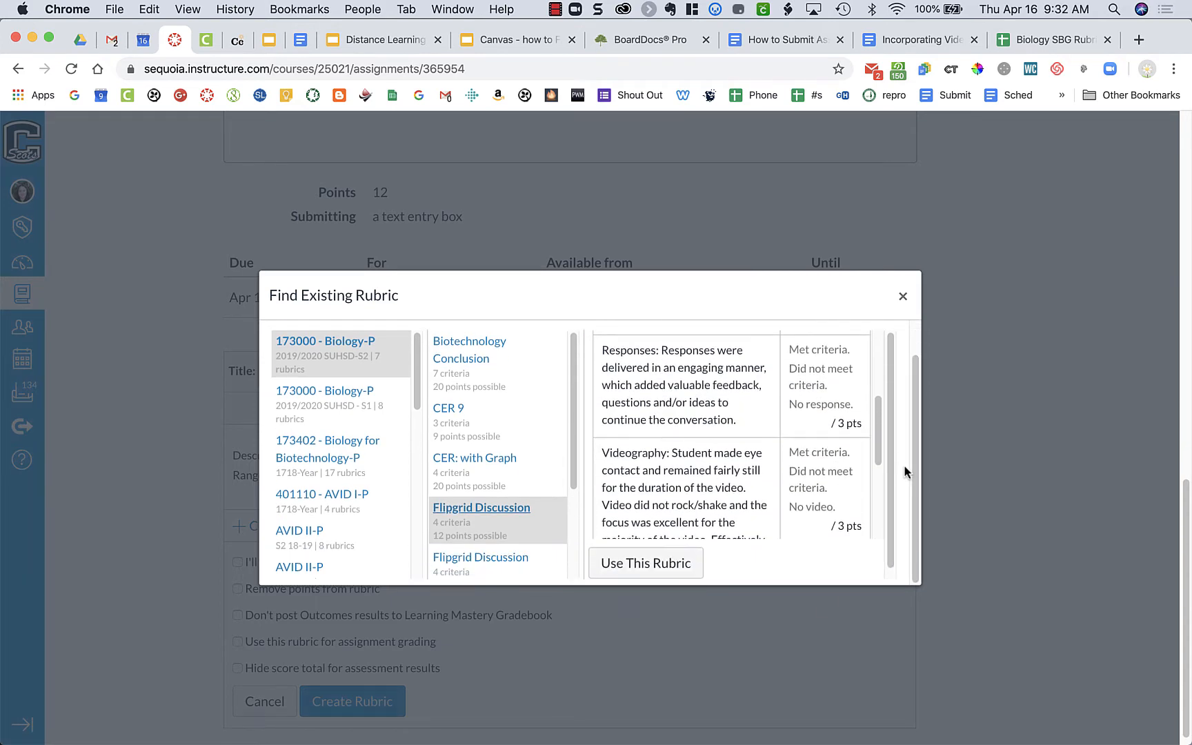
left_click(684, 566)
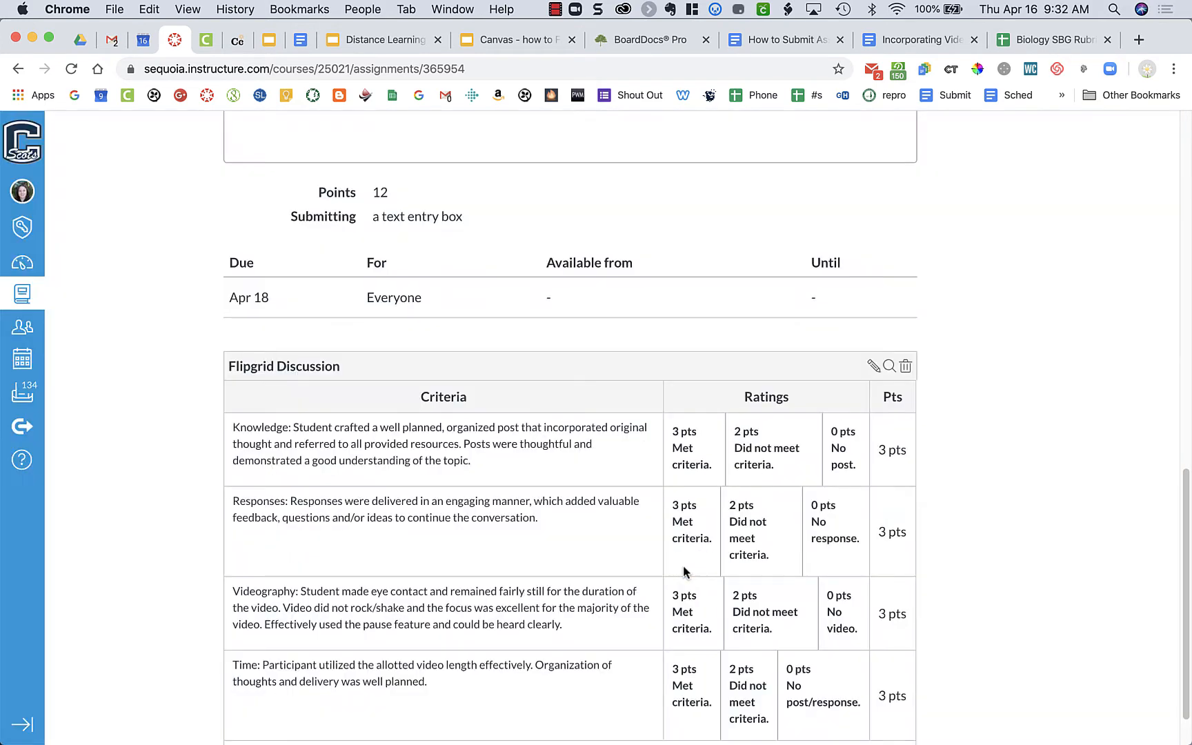
Step: Edit the attached Flipgrid Discussion rubric to be used for assignment grading and update it
scroll(954, 558, "down", 2)
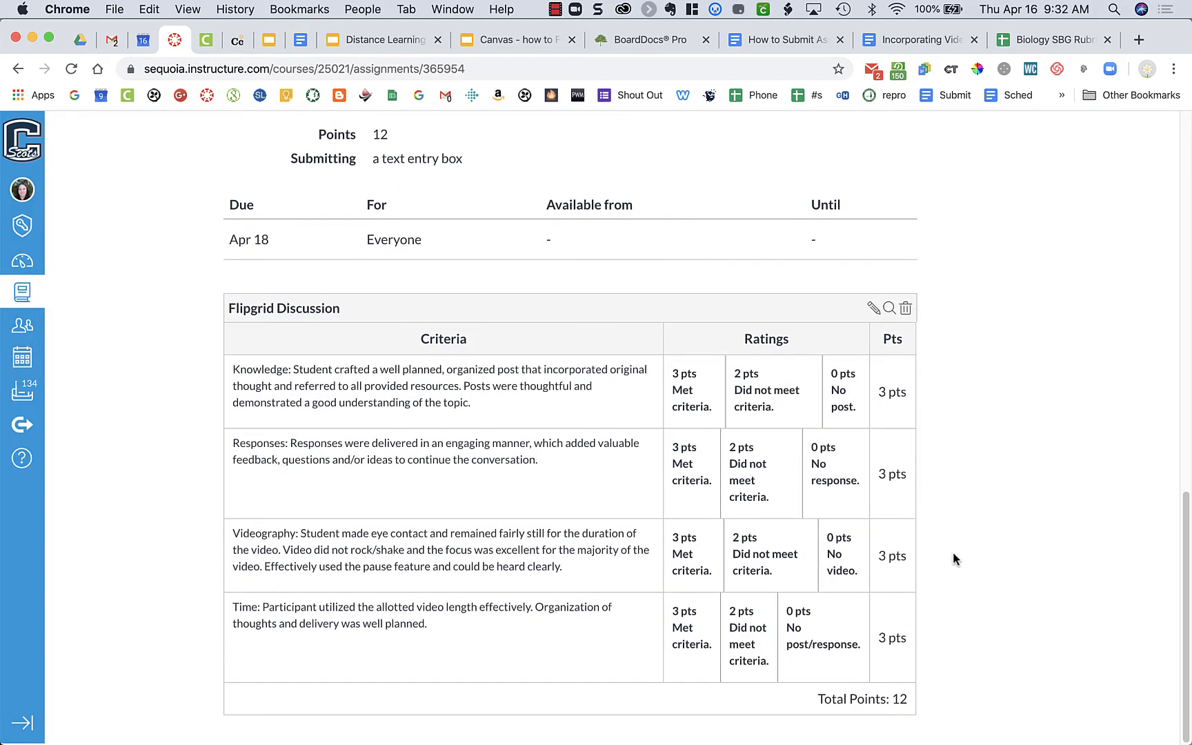
left_click(871, 311)
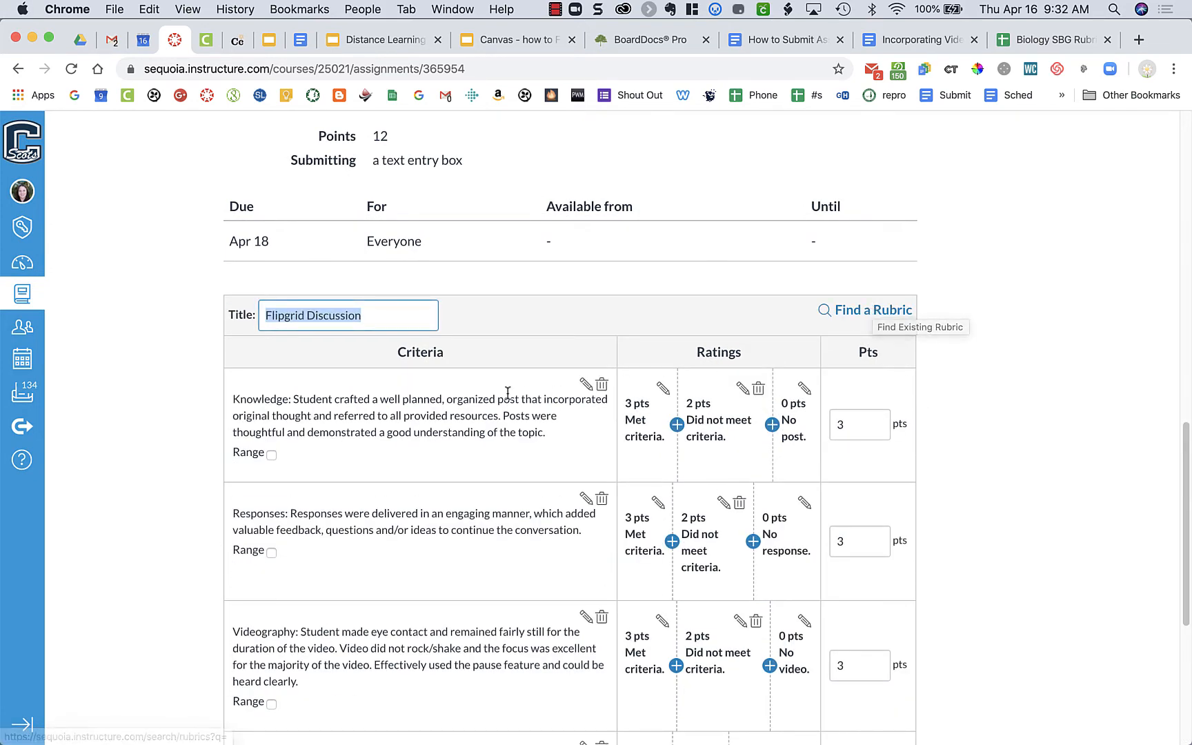
scroll(508, 393, "down", 10)
scroll(508, 393, "down", 2)
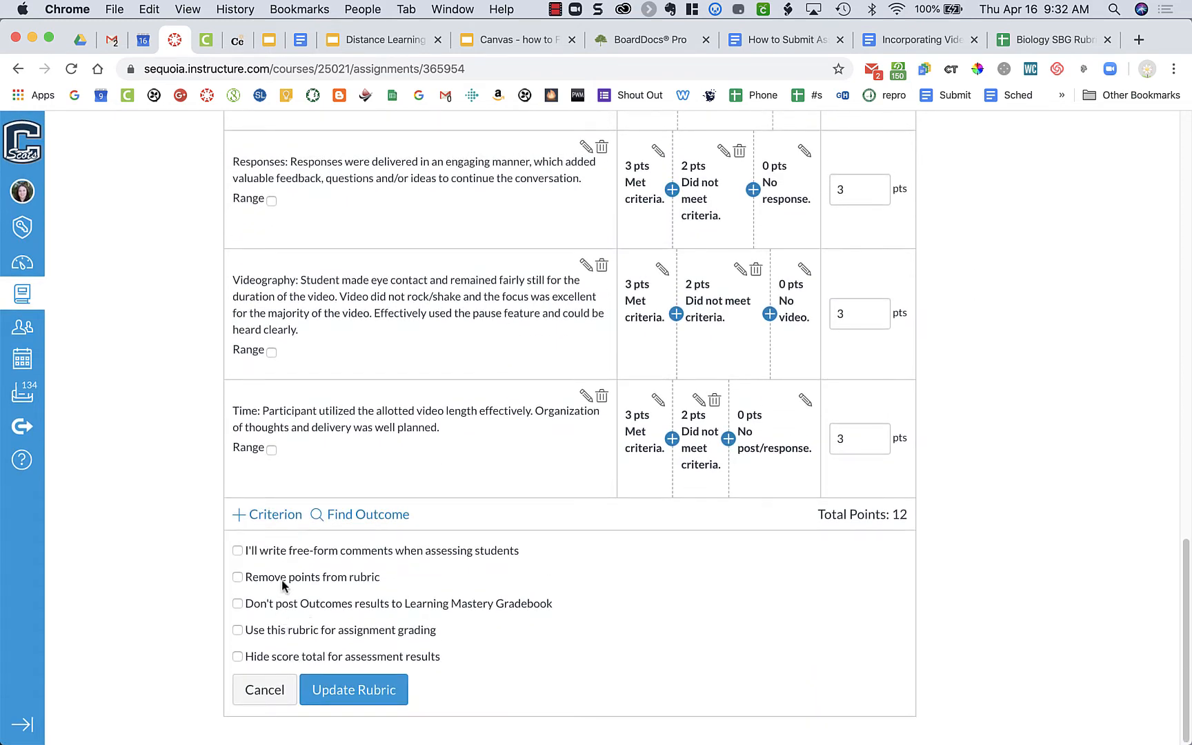
left_click(291, 630)
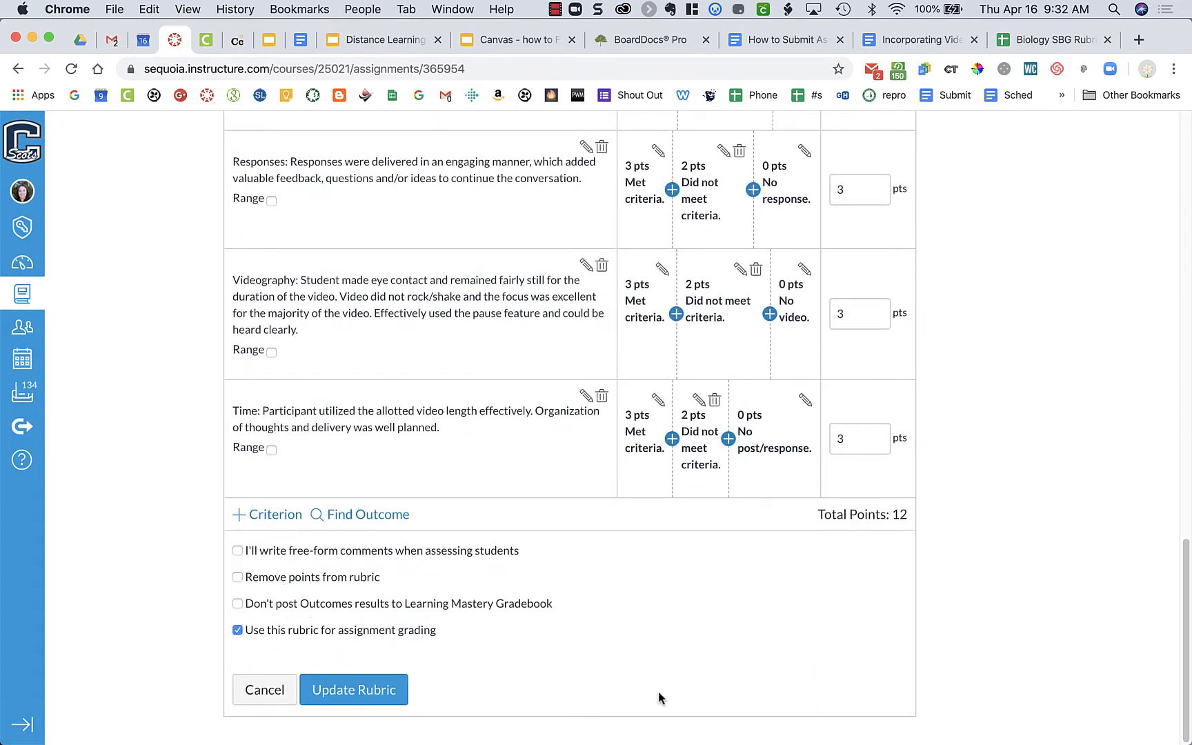
left_click(399, 696)
Step: Review the saved assignment's rubric, points, due date and description
scroll(979, 609, "up", 5)
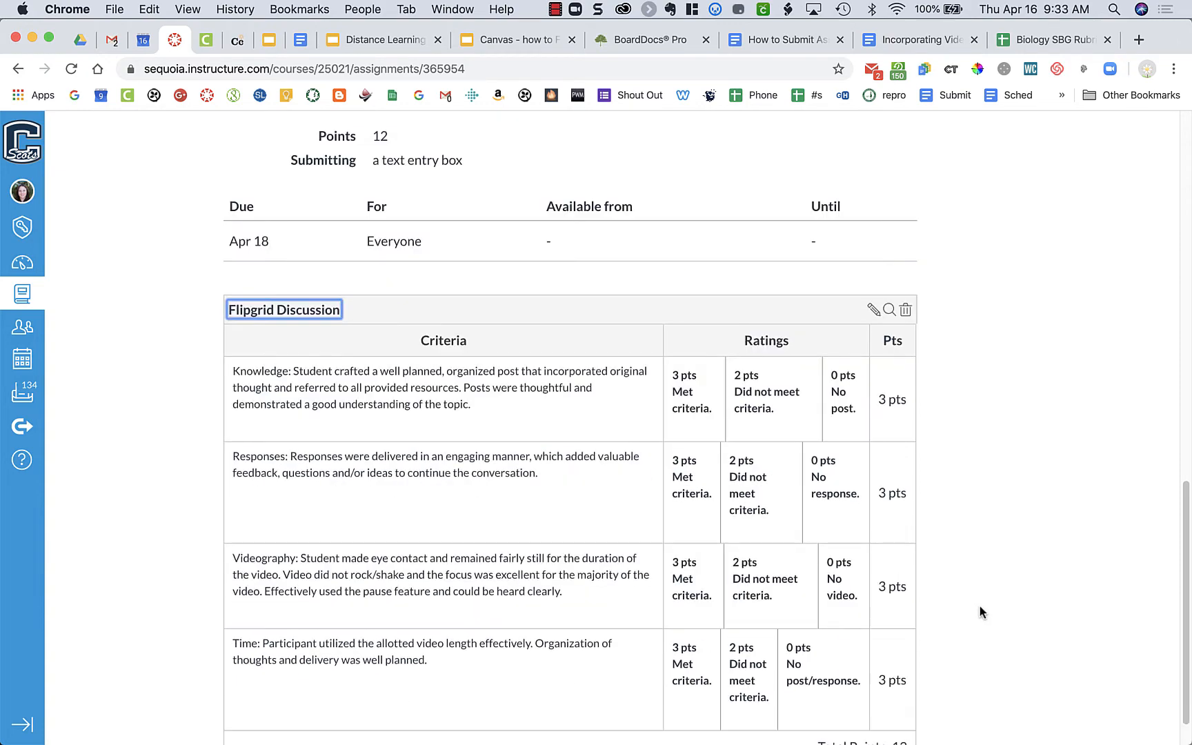
scroll(980, 605, "up", 10)
scroll(980, 606, "down", 6)
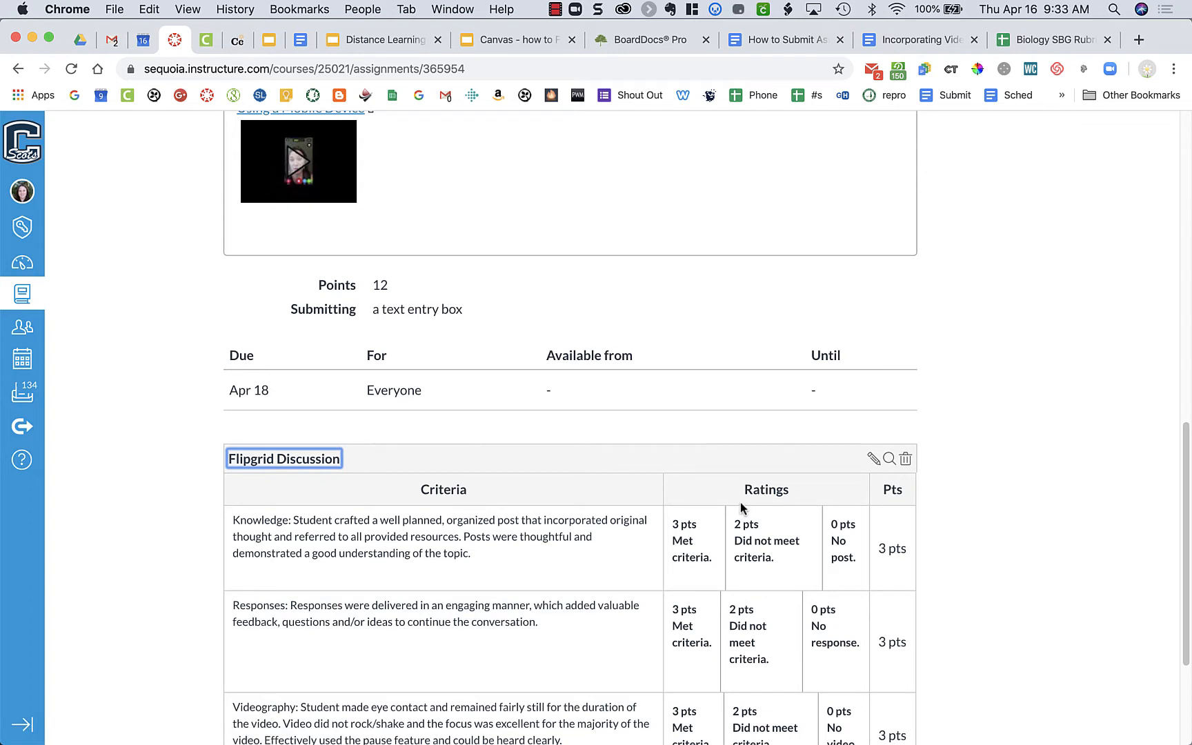
scroll(740, 502, "up", 10)
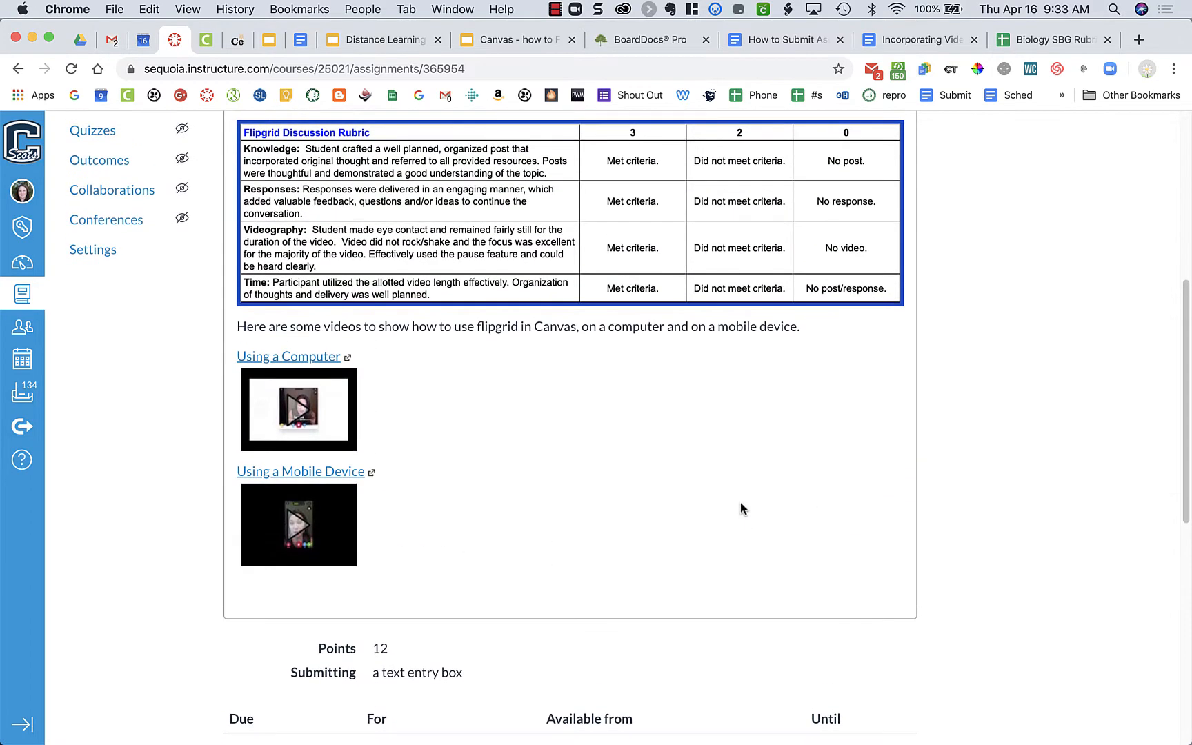
scroll(741, 503, "up", 1)
scroll(740, 503, "up", 1)
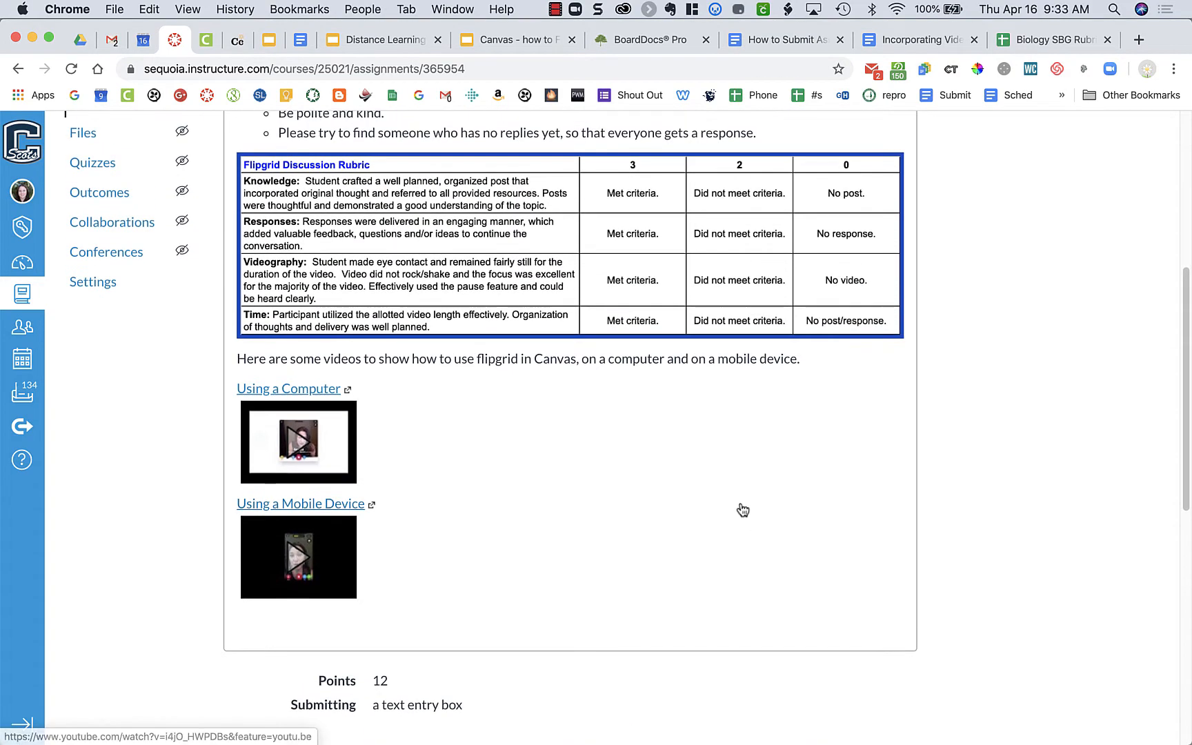
Step: Reopen the saved Flipgrid assignment for editing and set its submission type to External Tool
scroll(742, 504, "down", 10)
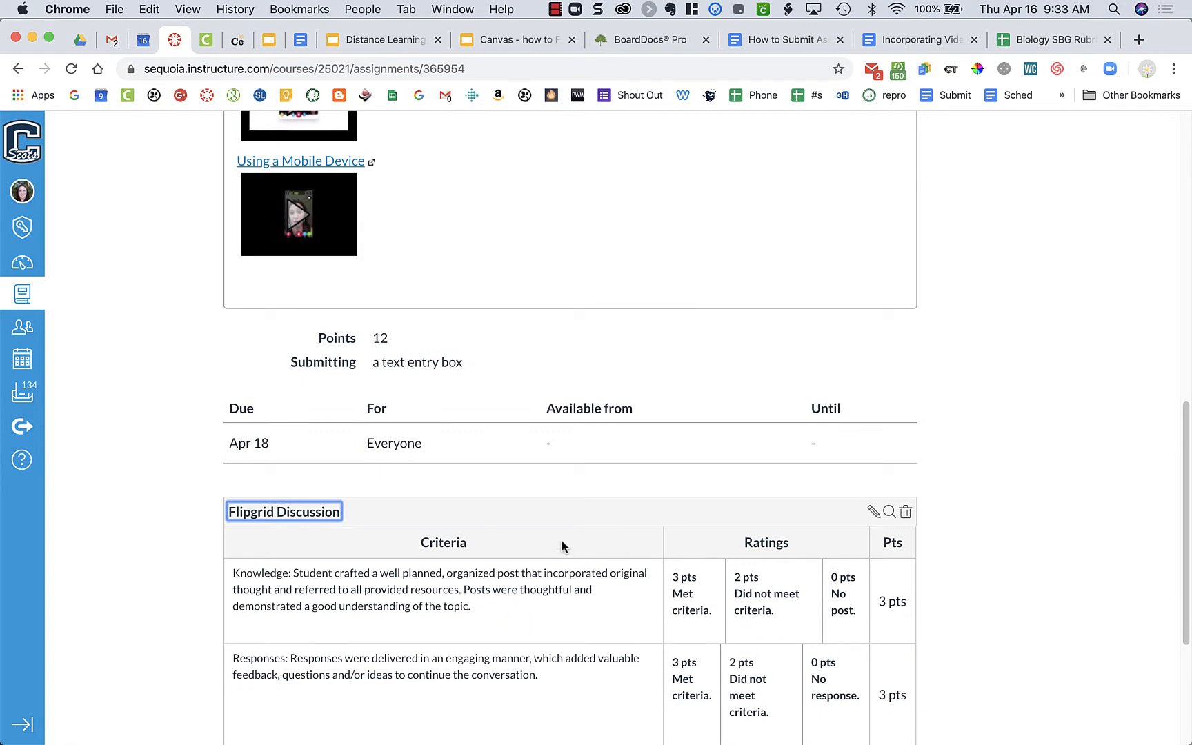
scroll(563, 547, "up", 14)
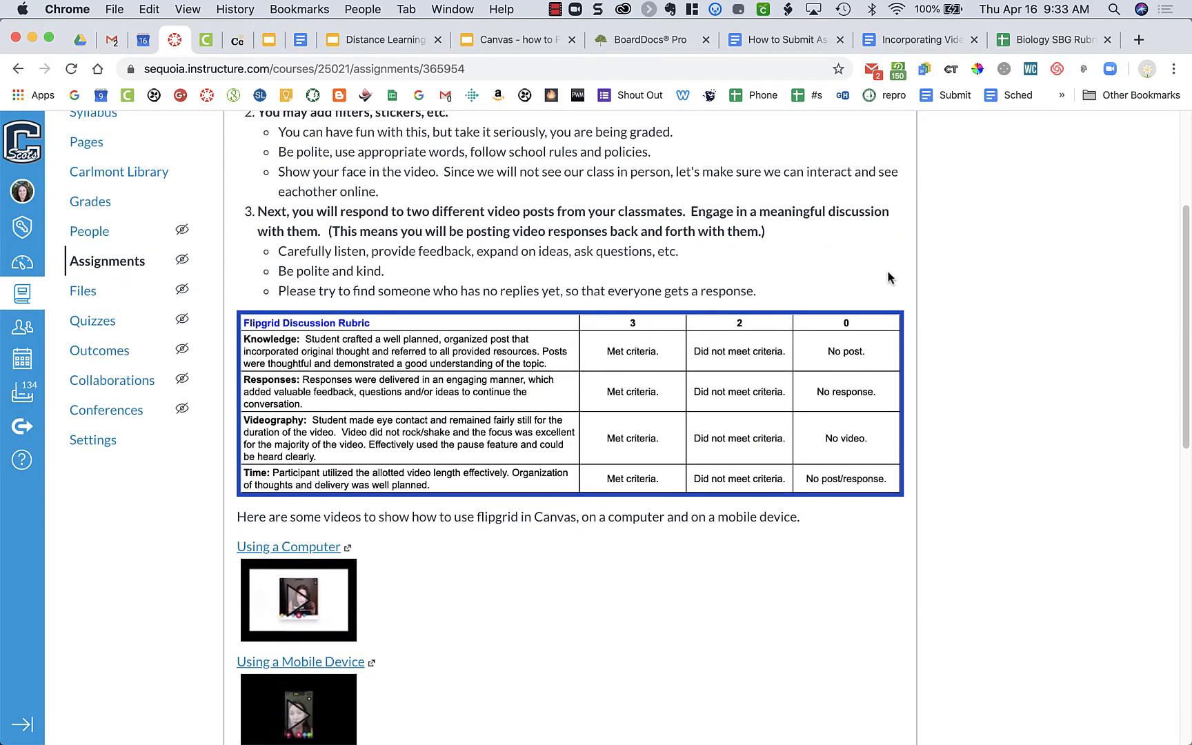
scroll(888, 277, "up", 2)
scroll(889, 277, "up", 4)
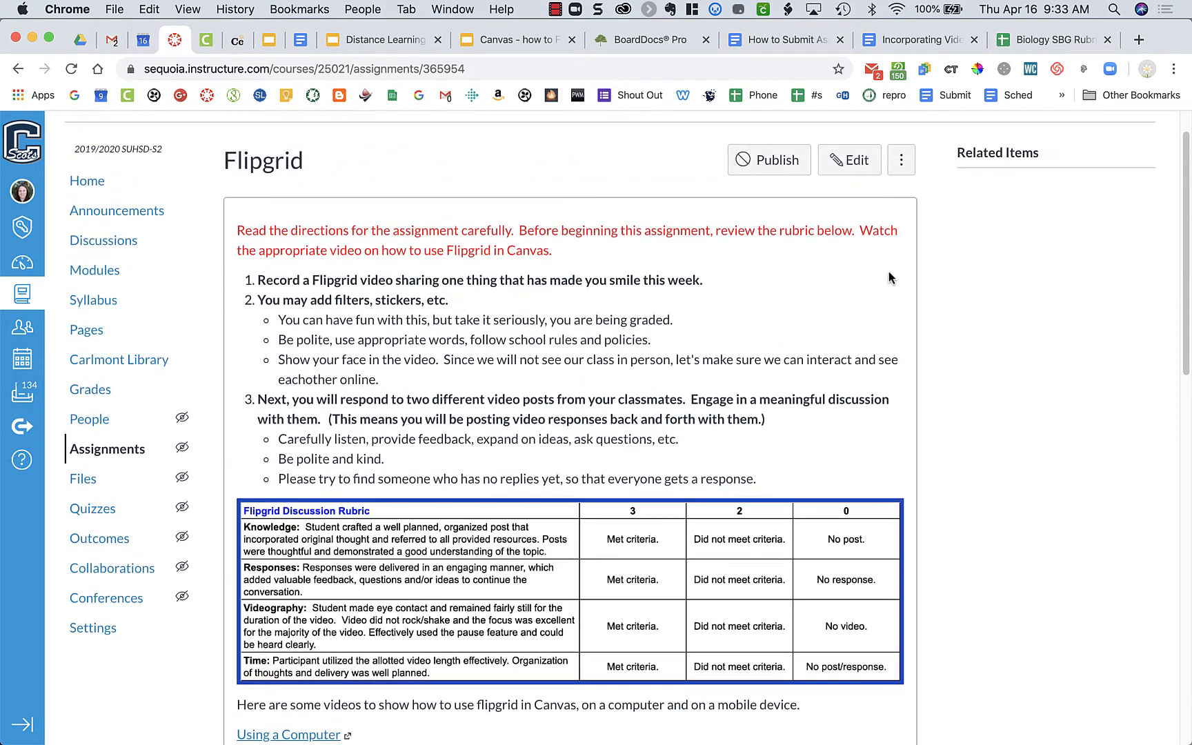
left_click(865, 164)
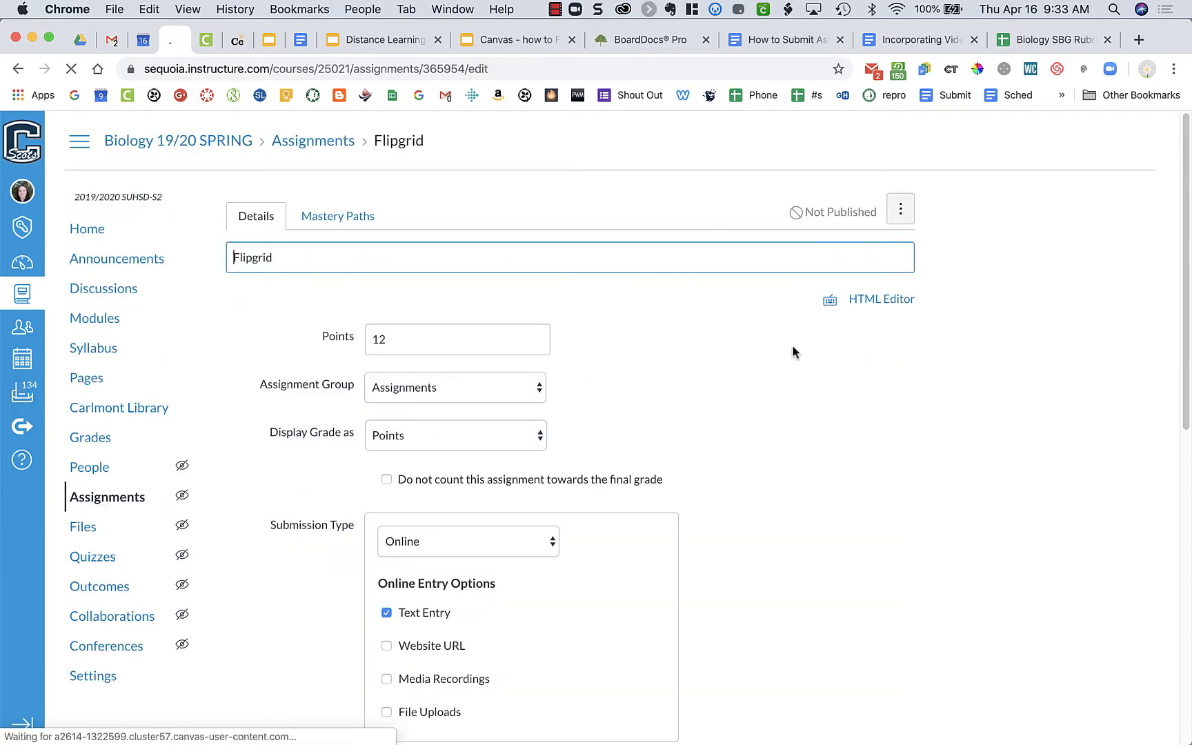
scroll(733, 607, "down", 8)
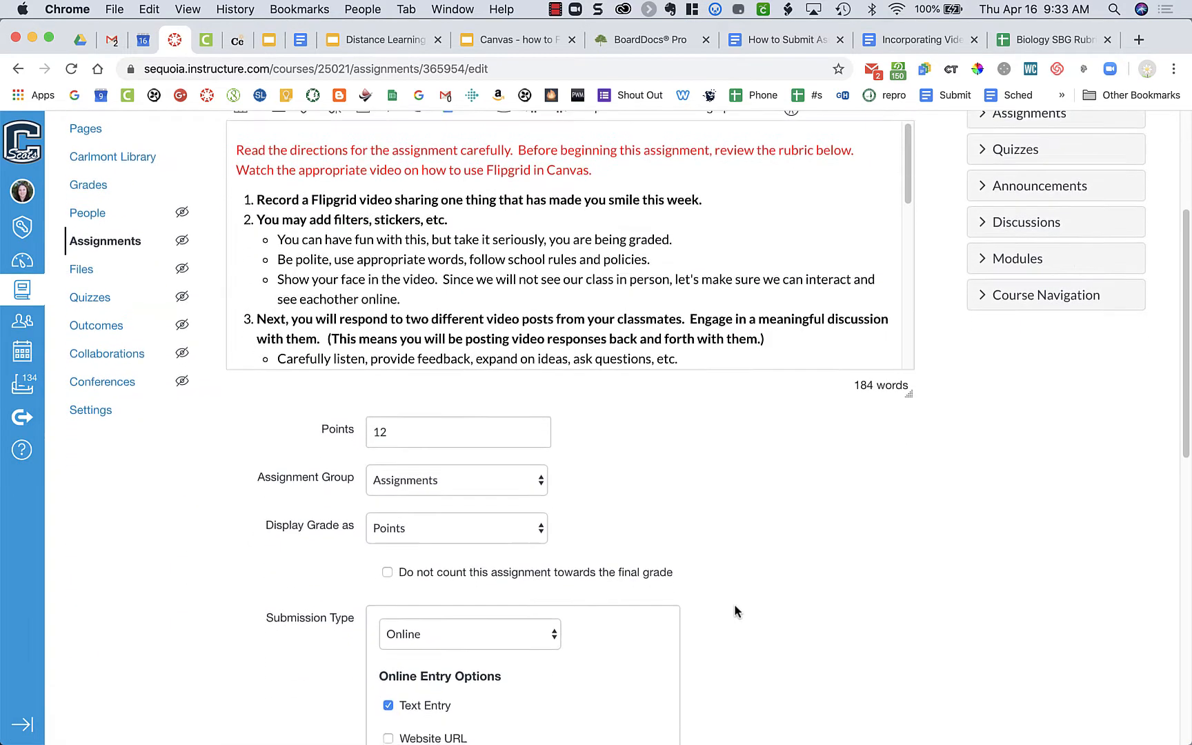
scroll(734, 607, "down", 2)
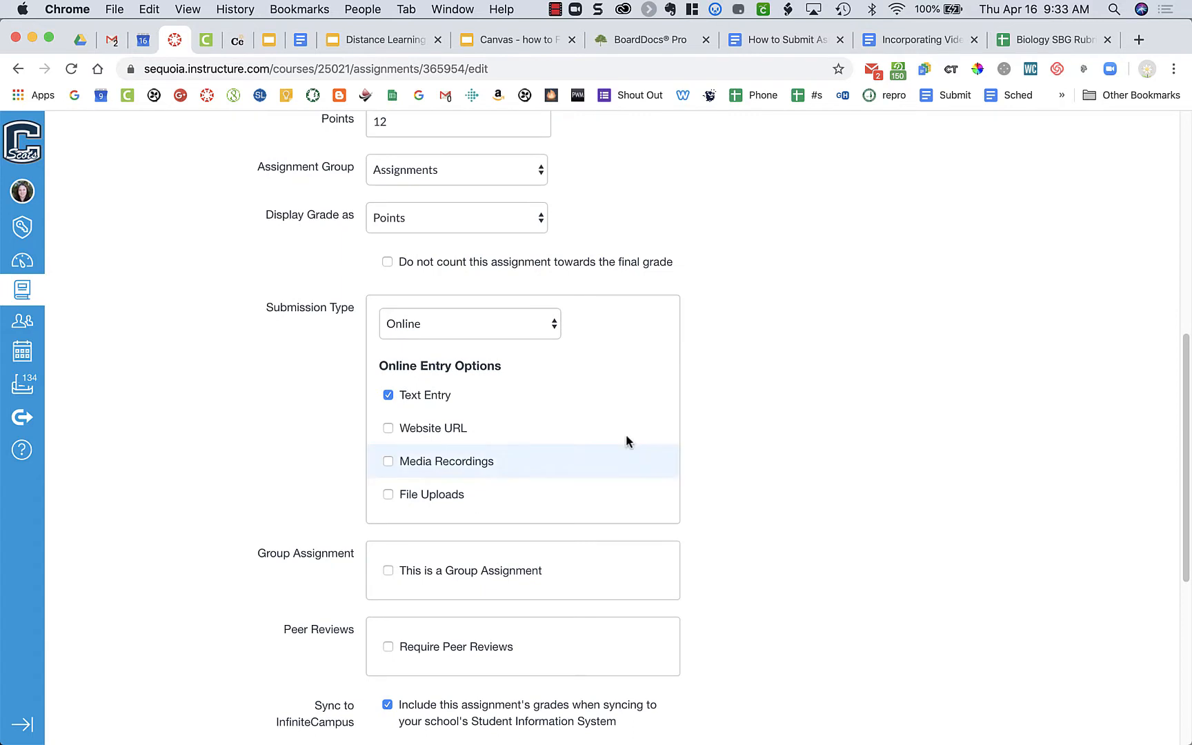
left_click(431, 318)
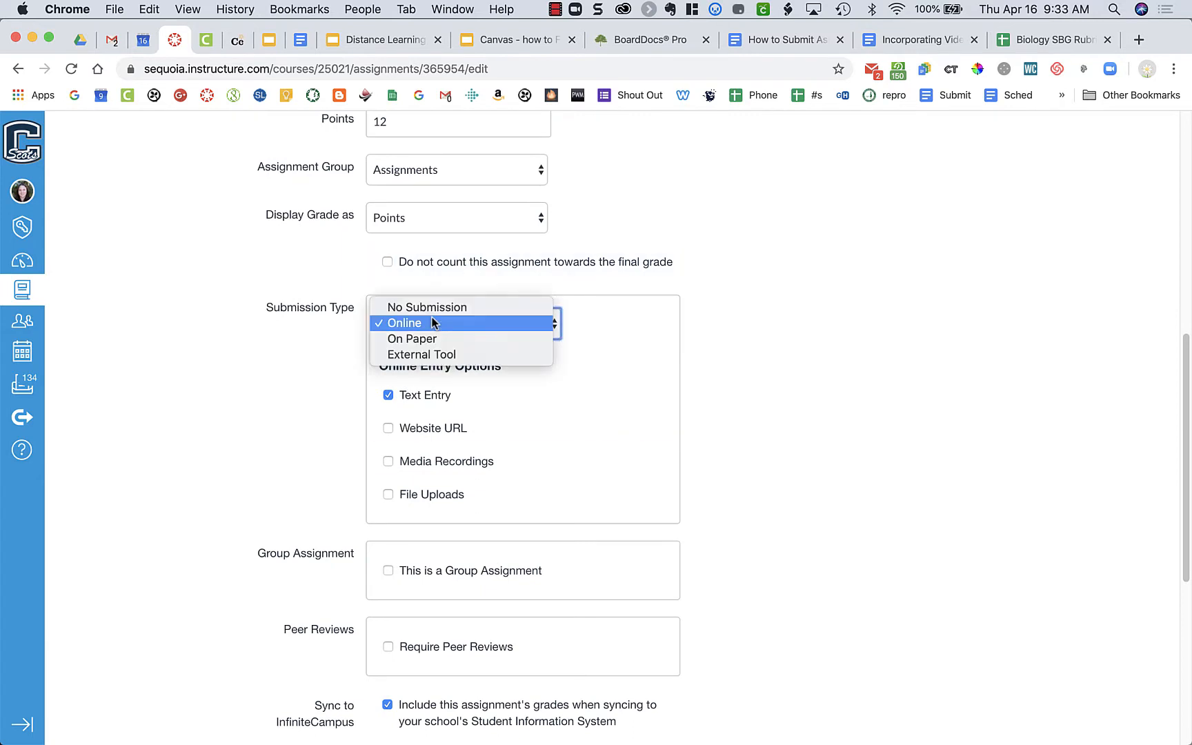
left_click(435, 355)
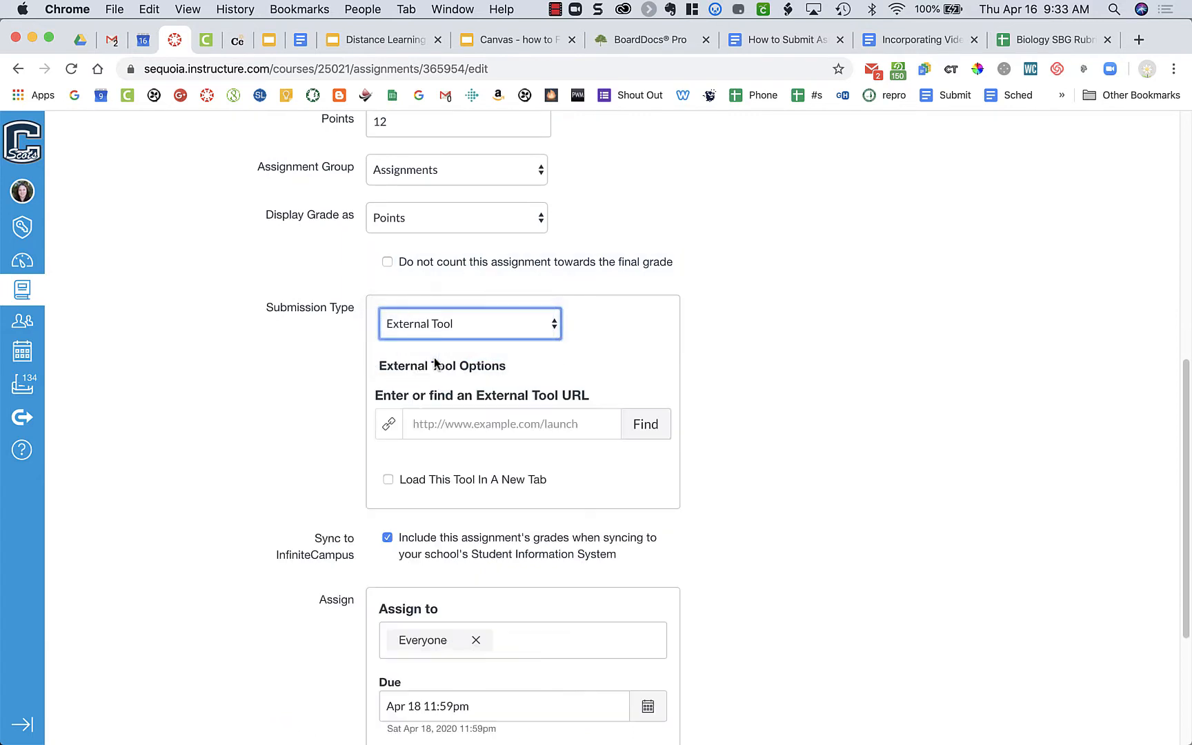
Step: Choose FlipGrid as the assignment's external tool and save the assignment without publishing it
left_click(644, 424)
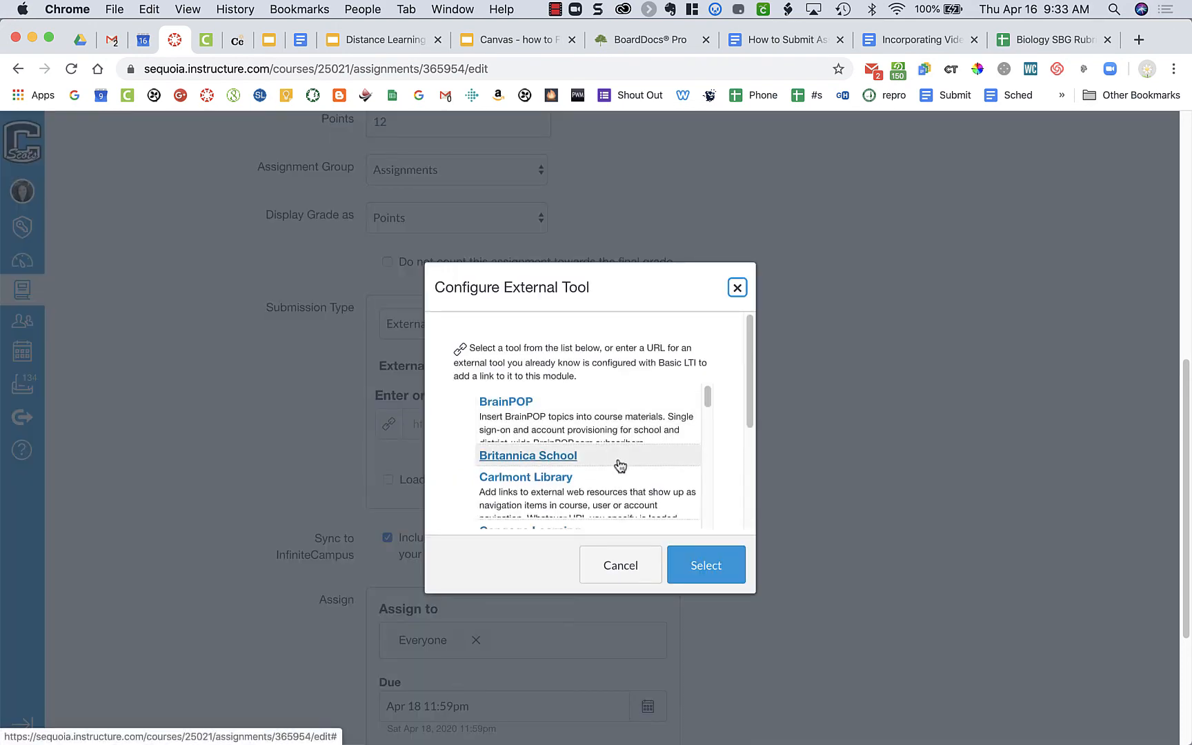
scroll(620, 464, "down", 3)
scroll(619, 463, "down", 5)
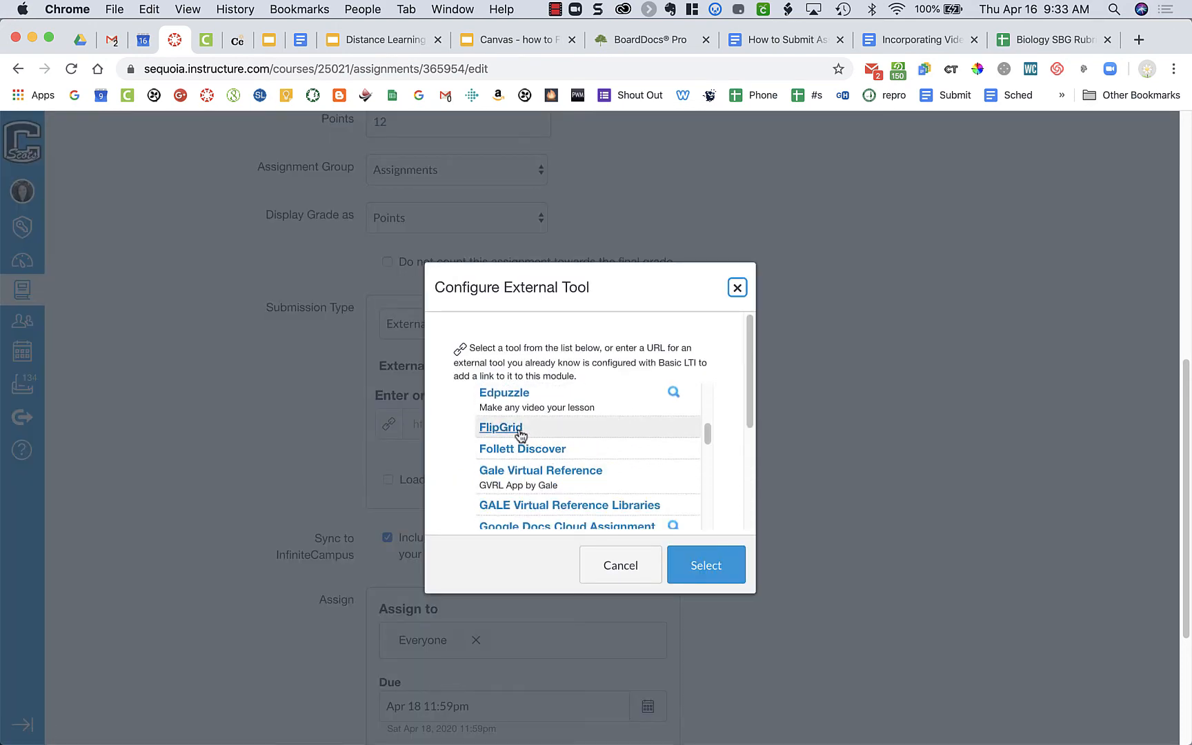
left_click(511, 428)
left_click(710, 564)
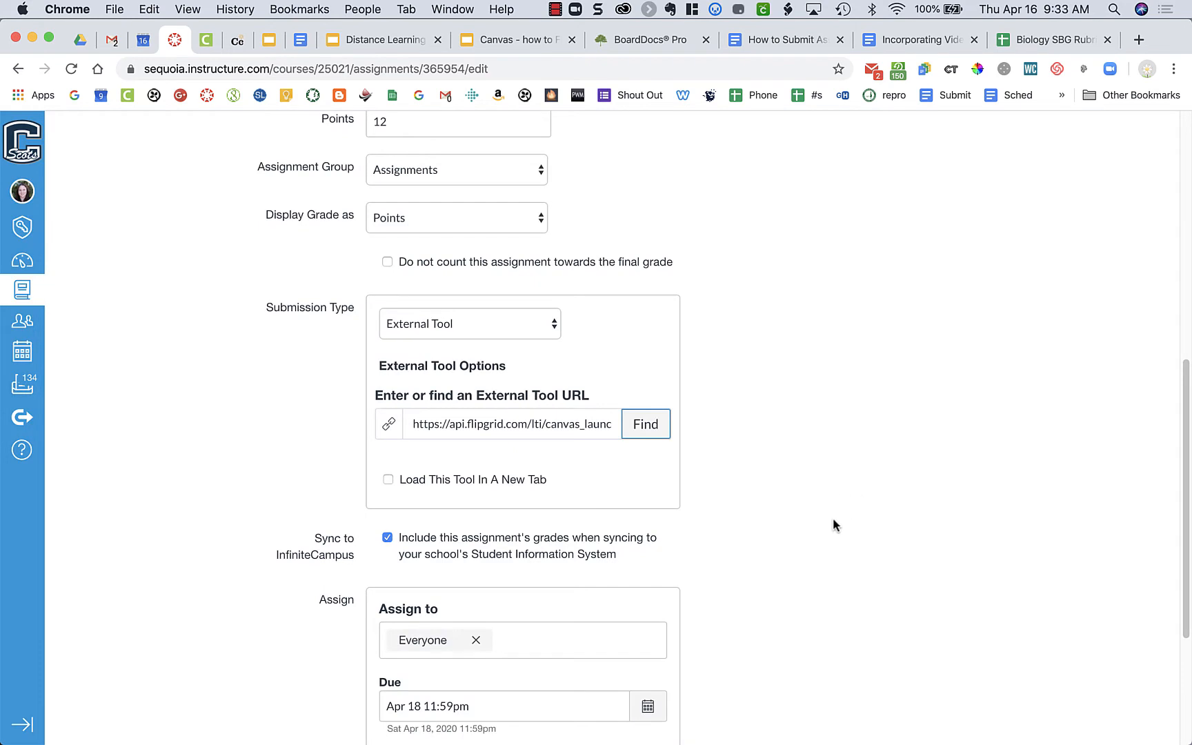
scroll(759, 538, "down", 5)
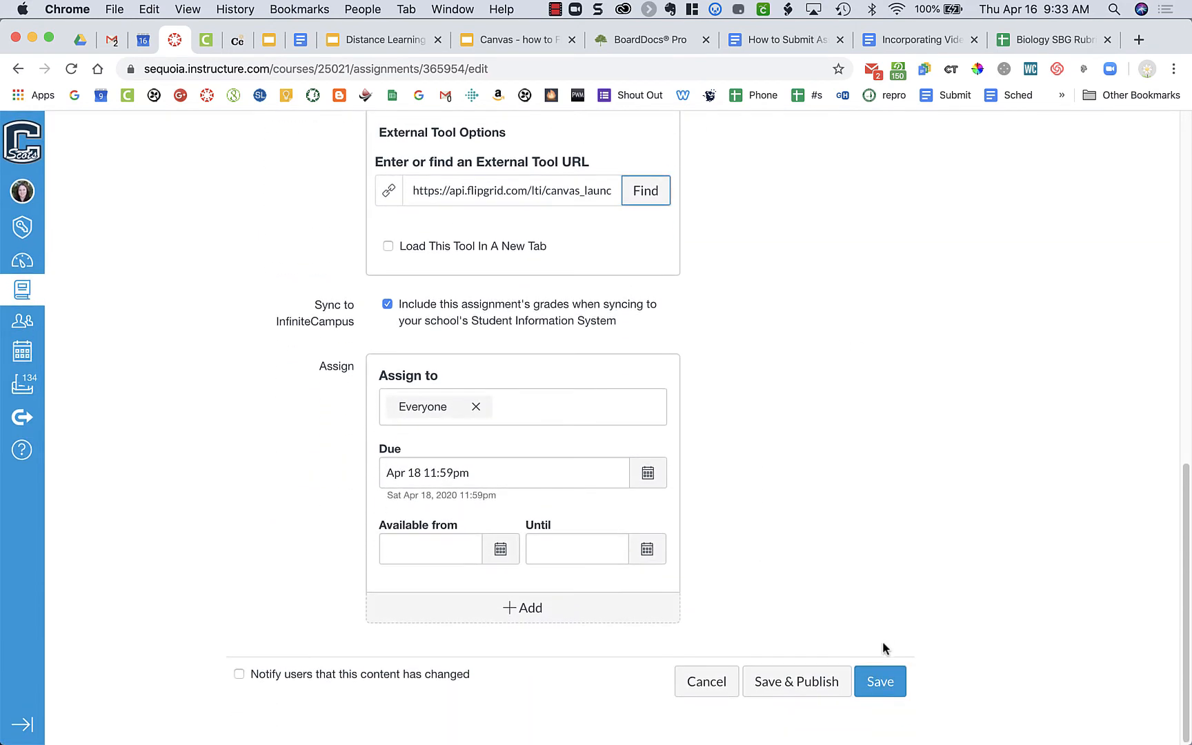
left_click(893, 685)
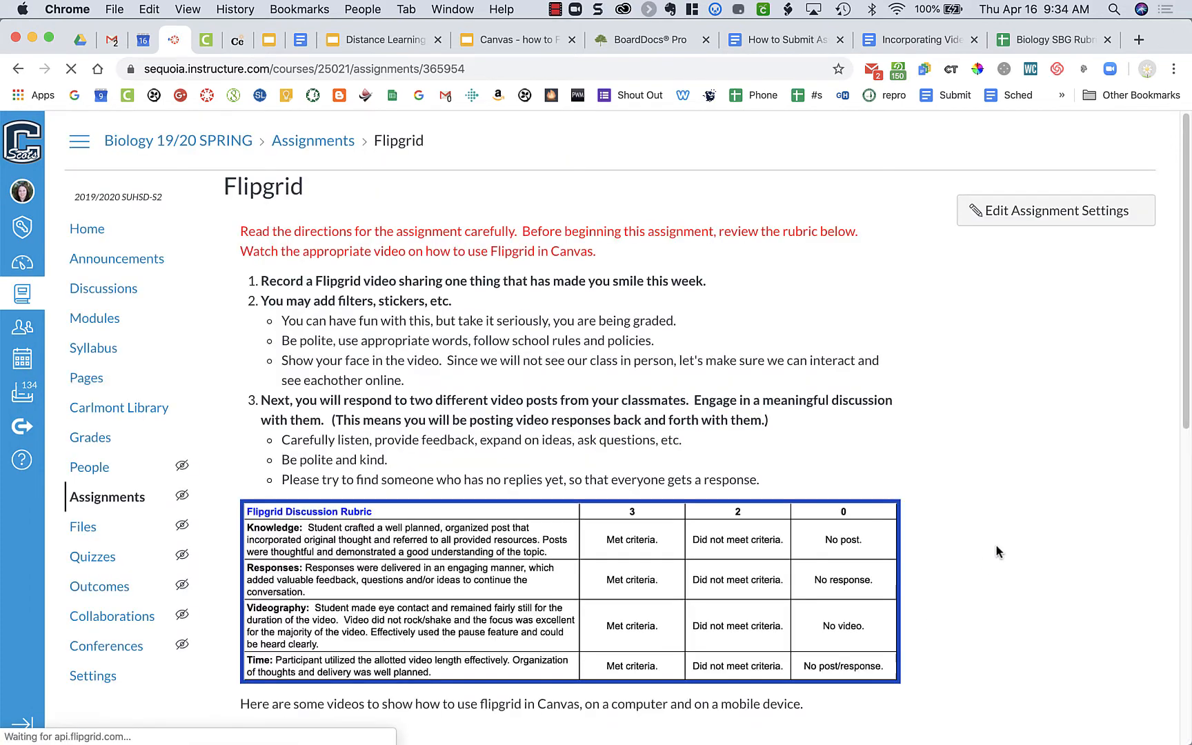
Step: Look at the Flipgrid topic embedded below the directions in the saved assignment
scroll(993, 547, "down", 10)
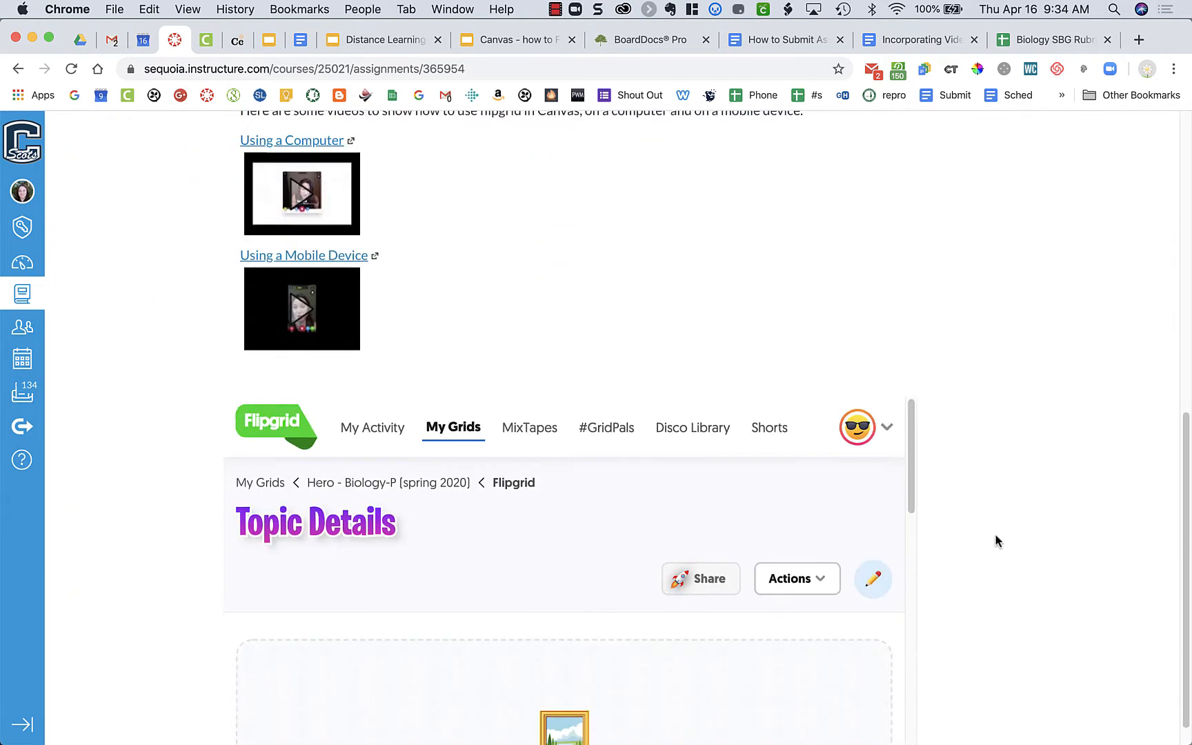
scroll(995, 537, "down", 1)
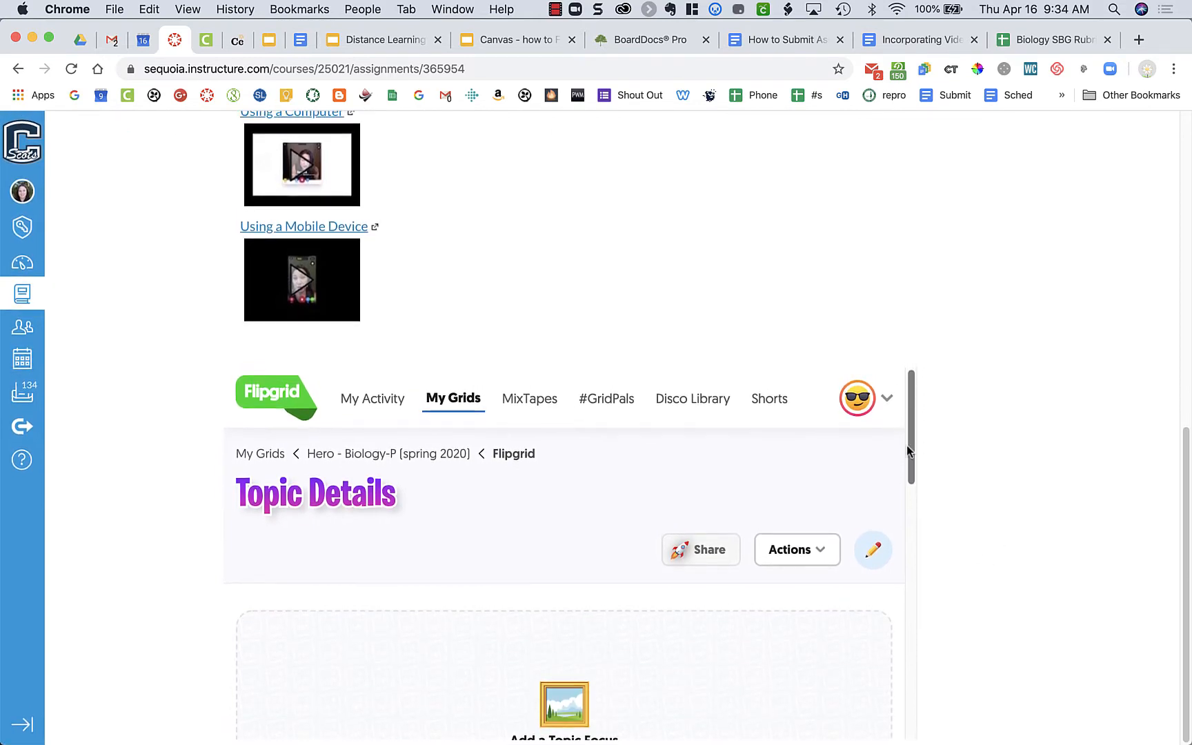
mouse_move(908, 450)
left_mouse_down()
mouse_move(911, 649)
mouse_move(922, 458)
left_mouse_up()
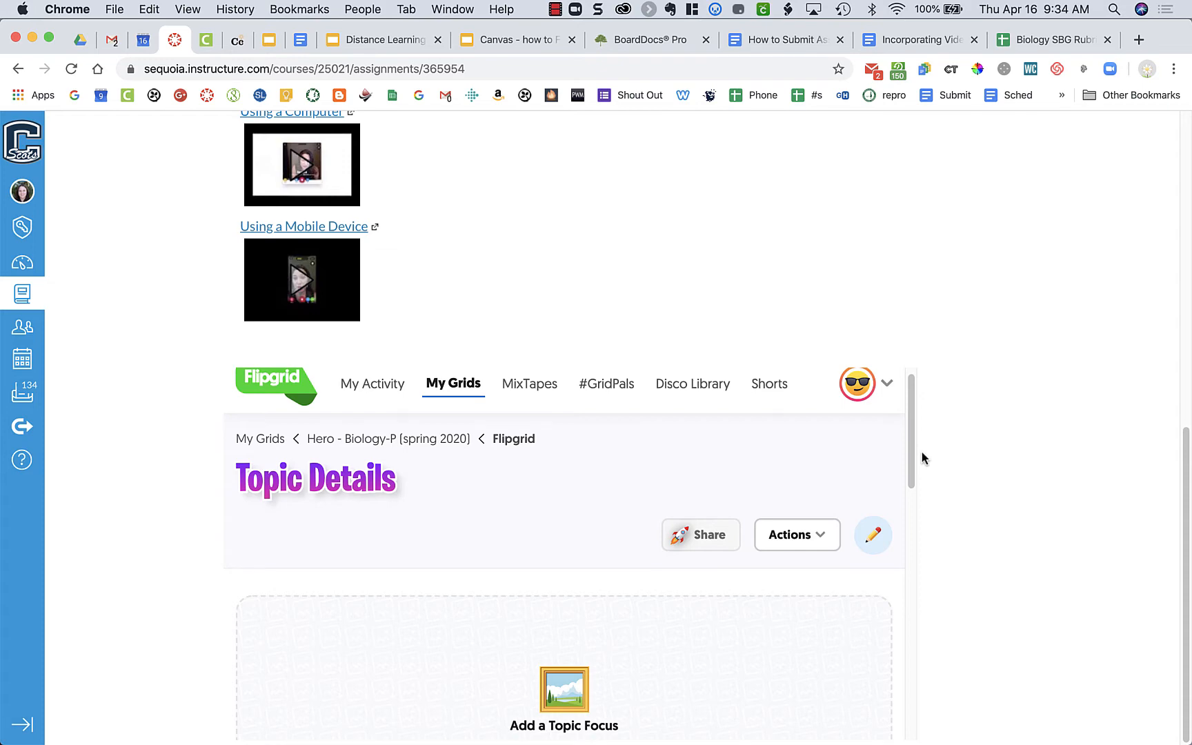
Step: Switch to the Canvas Flipgrid slide deck and go back to the Troubleshooting slides on requesting help and the CoPilot invitation
left_click(509, 48)
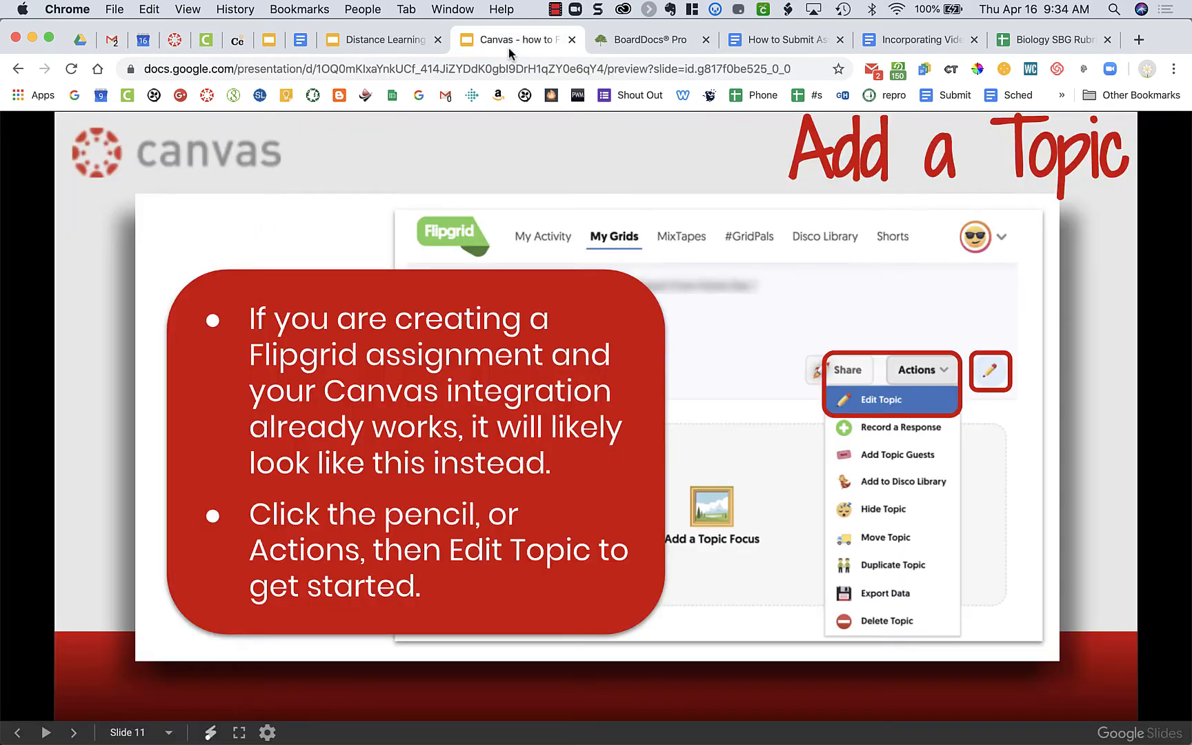
left_click(444, 157)
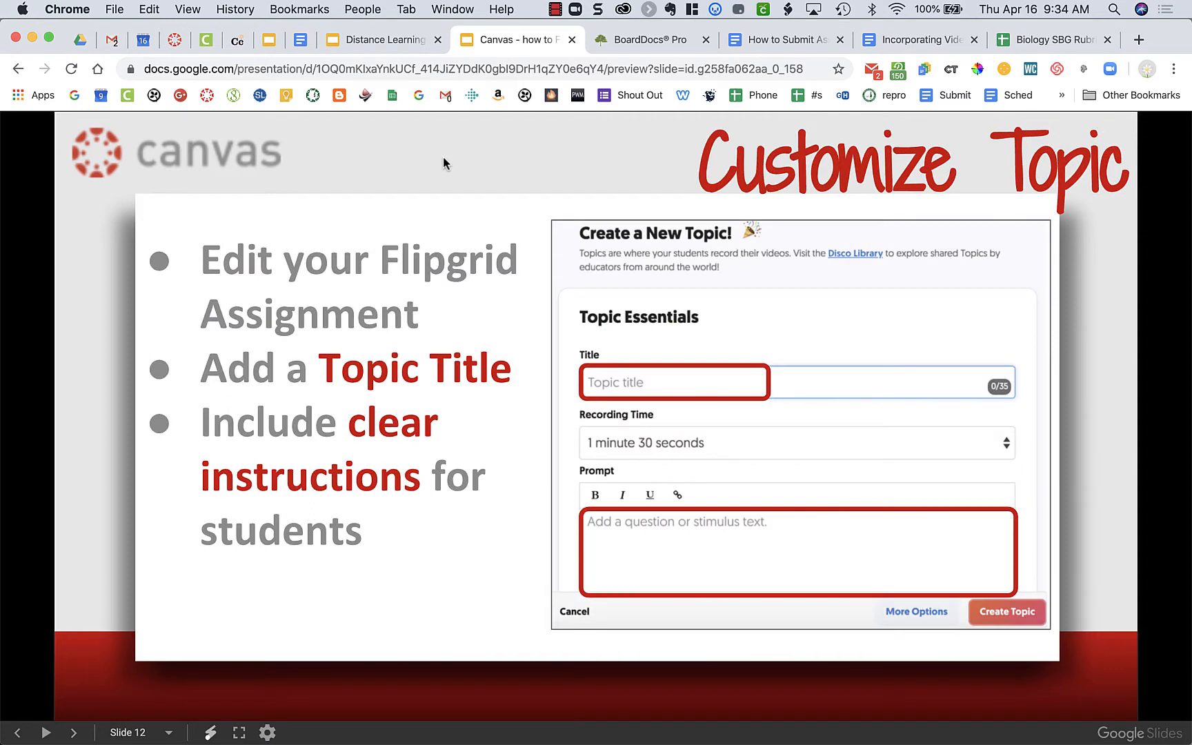
key("Left")
key("Left")
key("Left")
key("Left")
key("Left")
key("Left")
key("Left")
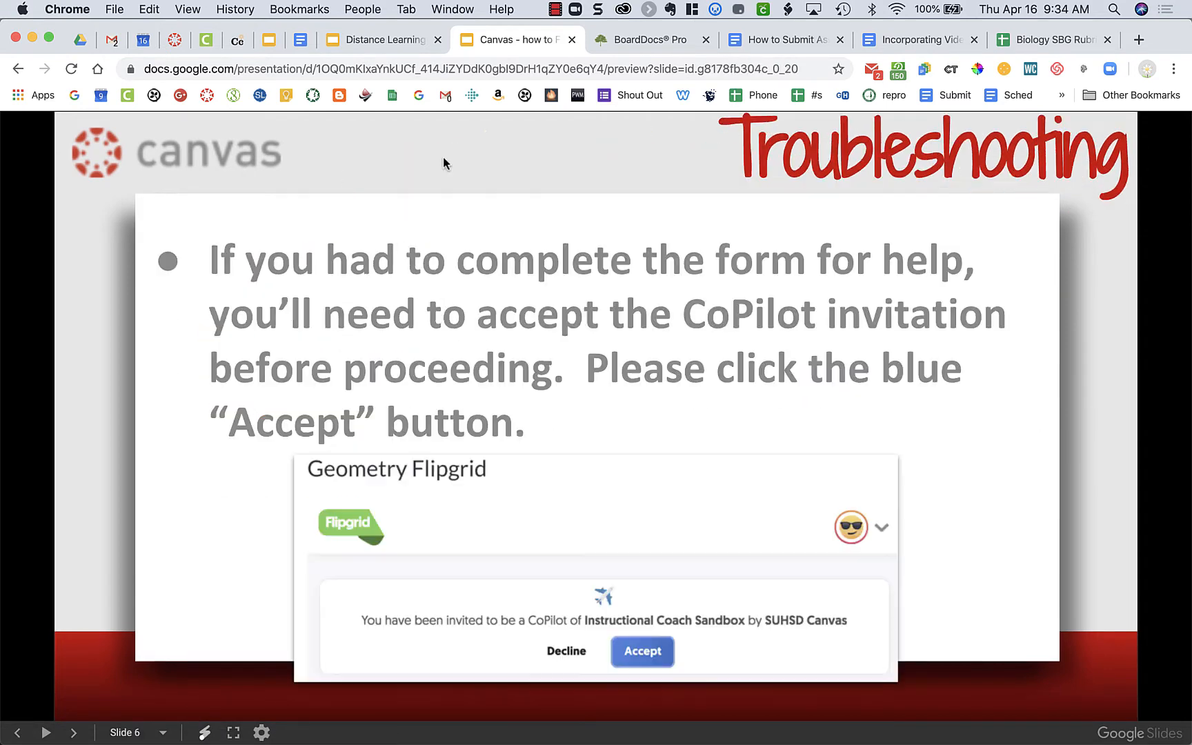
key("Left")
key("Right")
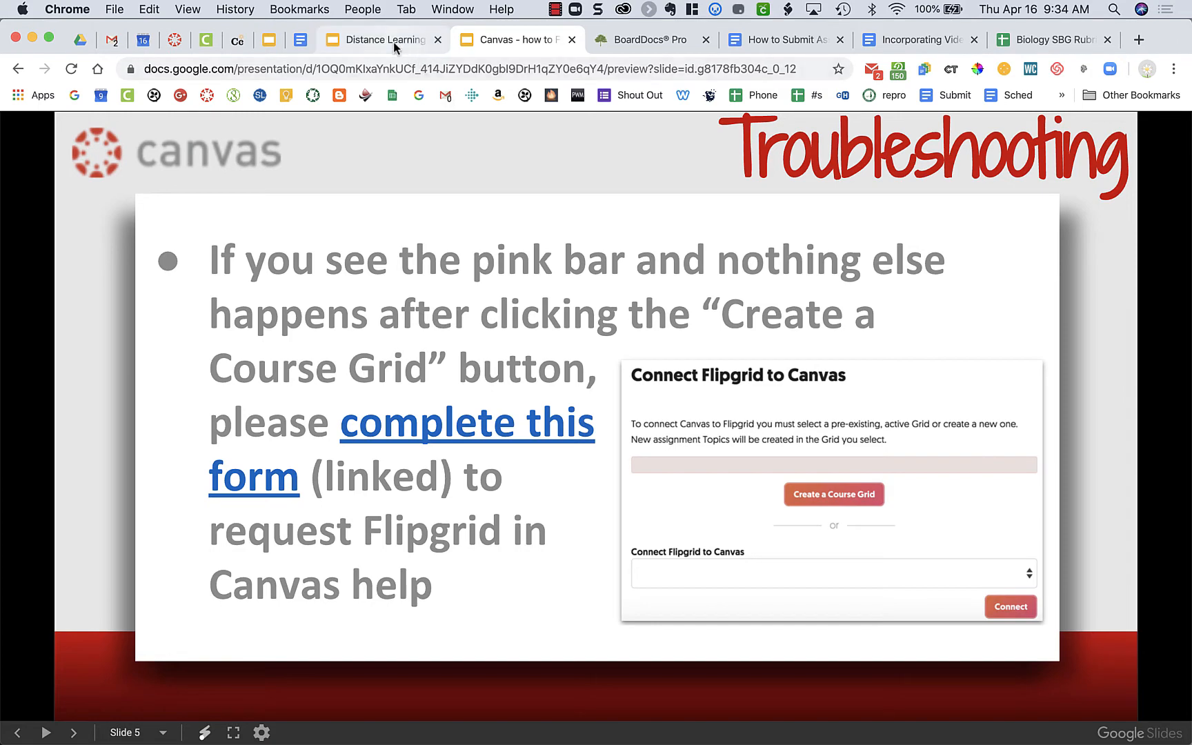
Step: Return to the Canvas assignment, view the media options for adding a topic focus, and cancel without choosing one
left_click(171, 41)
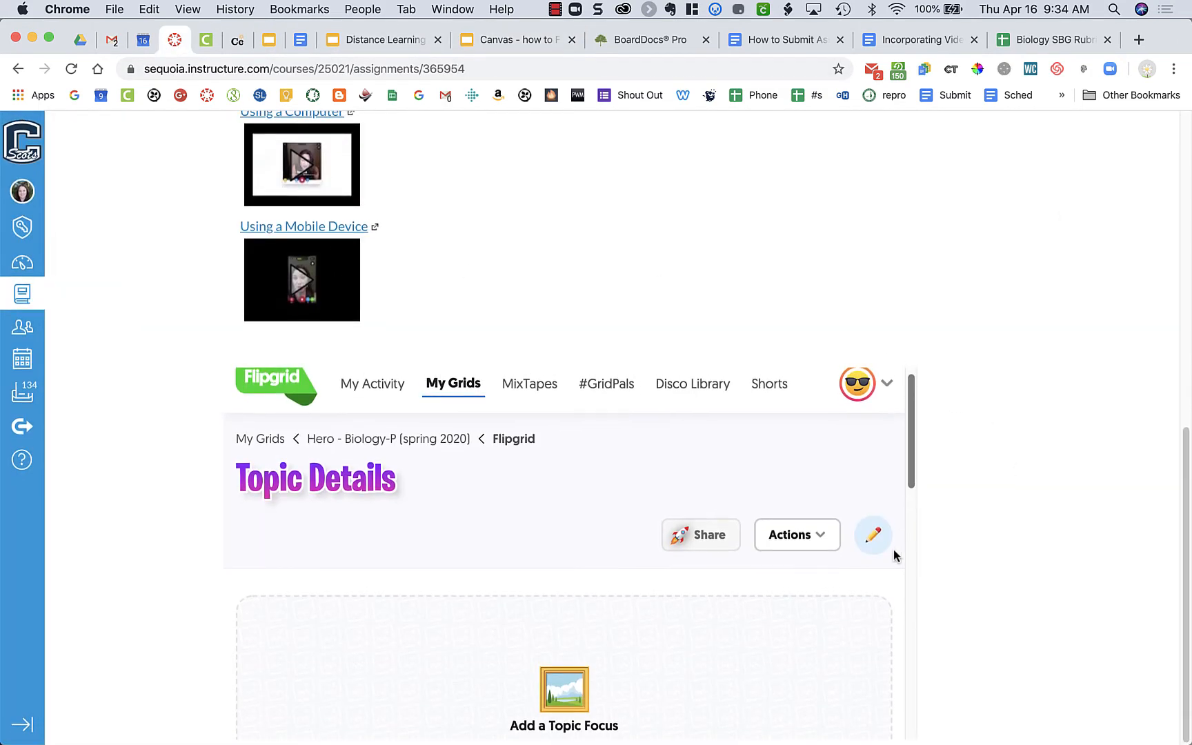
scroll(876, 617, "down", 1)
scroll(877, 618, "down", 2)
scroll(877, 618, "up", 2)
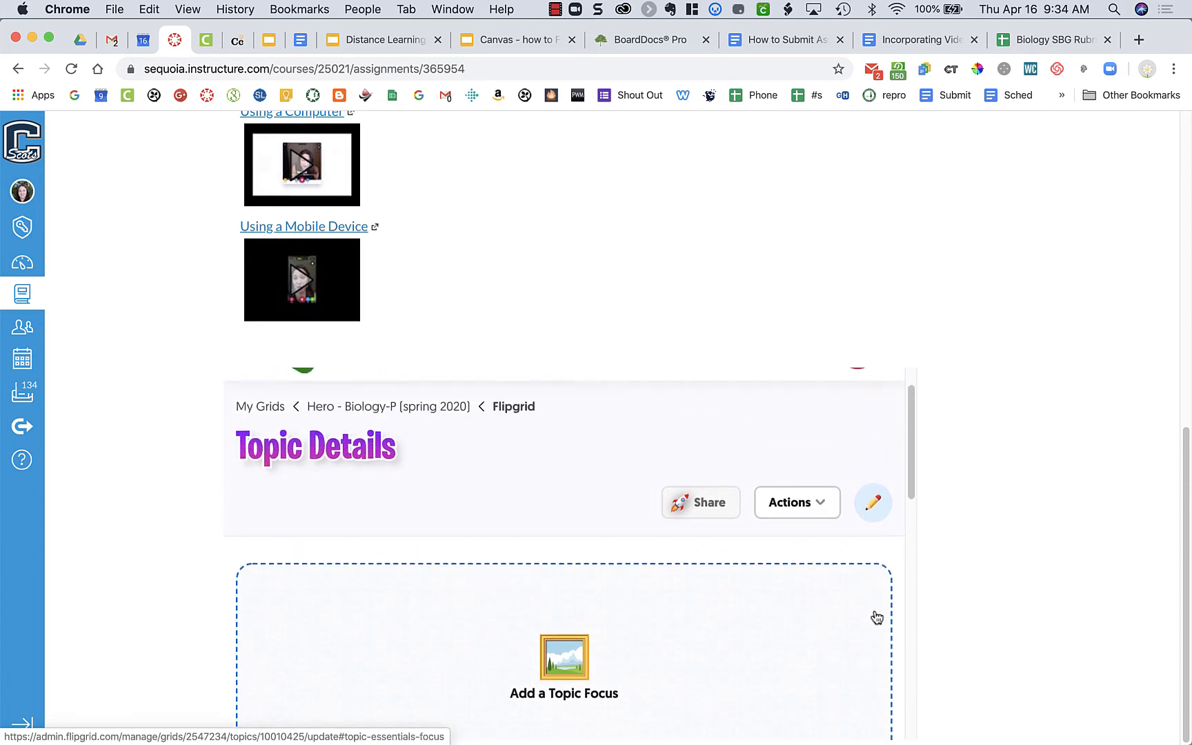
scroll(876, 618, "down", 1)
scroll(877, 617, "down", 1)
scroll(876, 617, "down", 2)
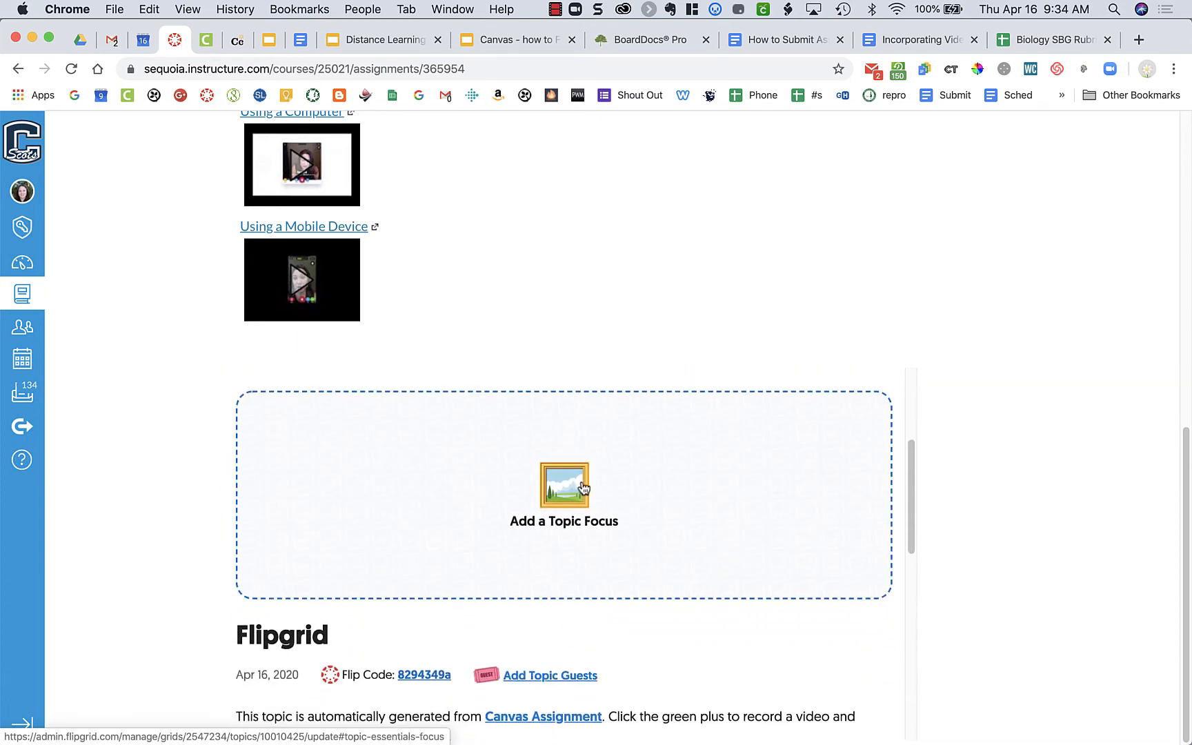
left_click(583, 487)
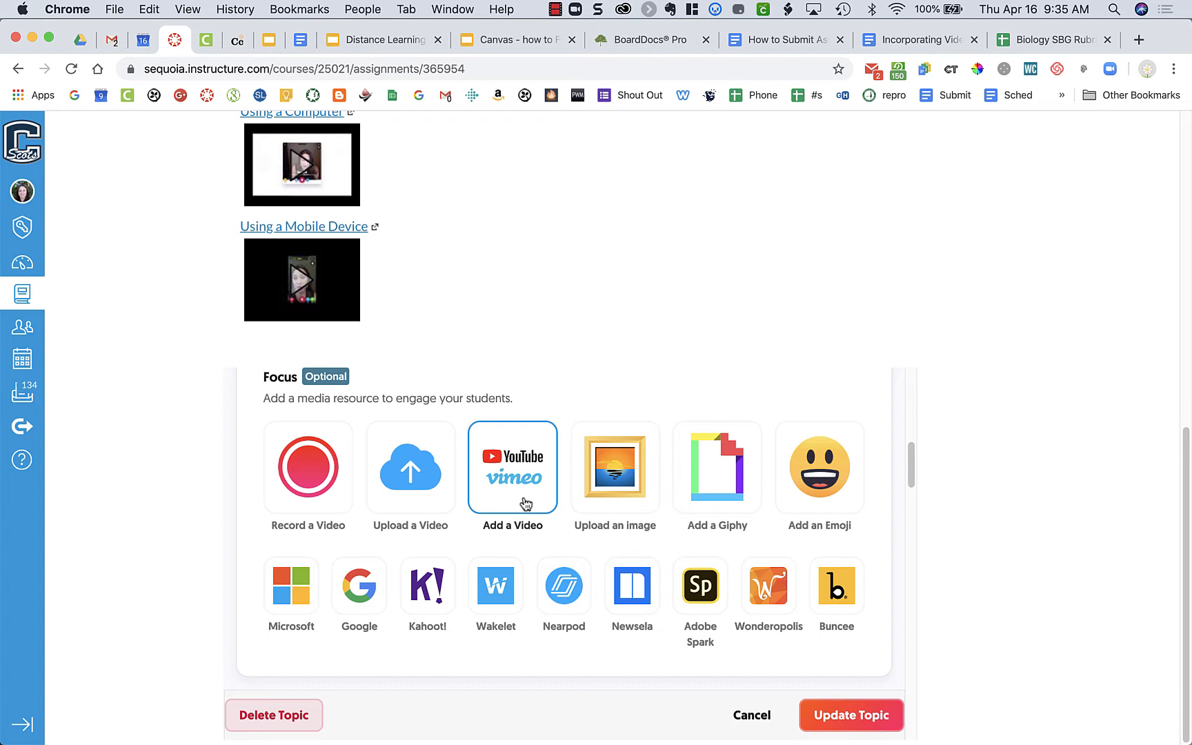
left_click(752, 716)
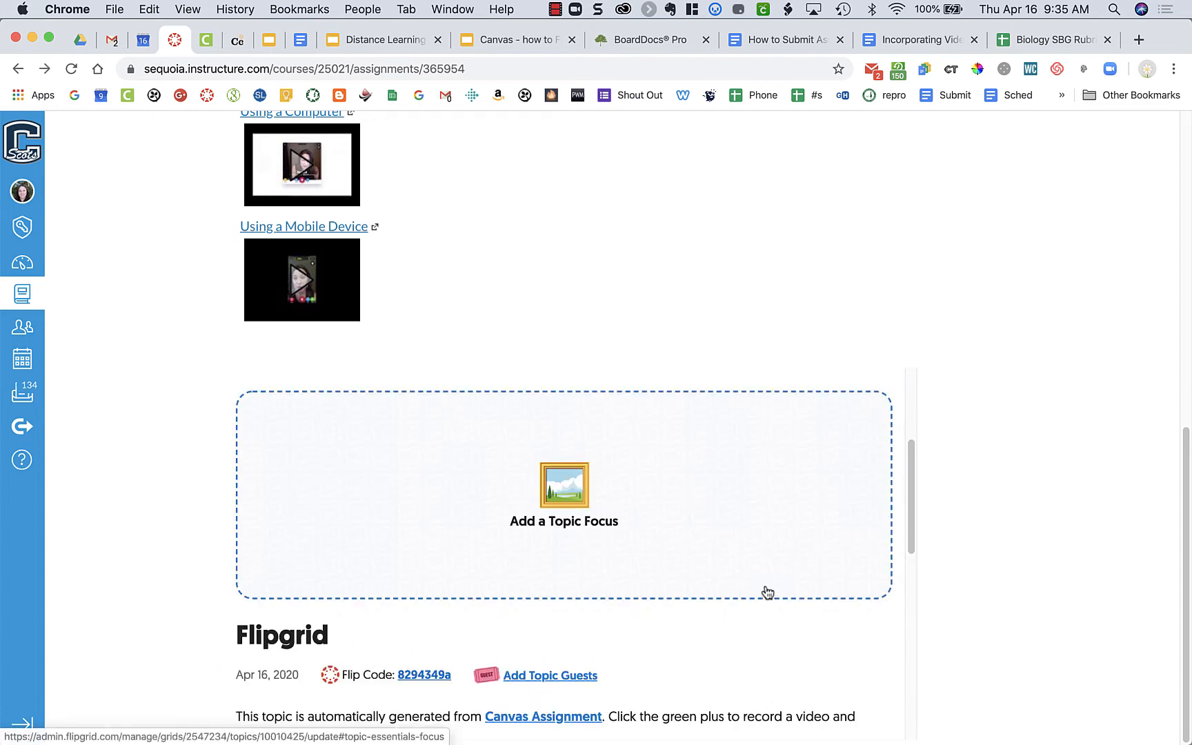
Step: Look through the embedded topic's prompt and responses area and open the topic's edit form
scroll(767, 587, "down", 5)
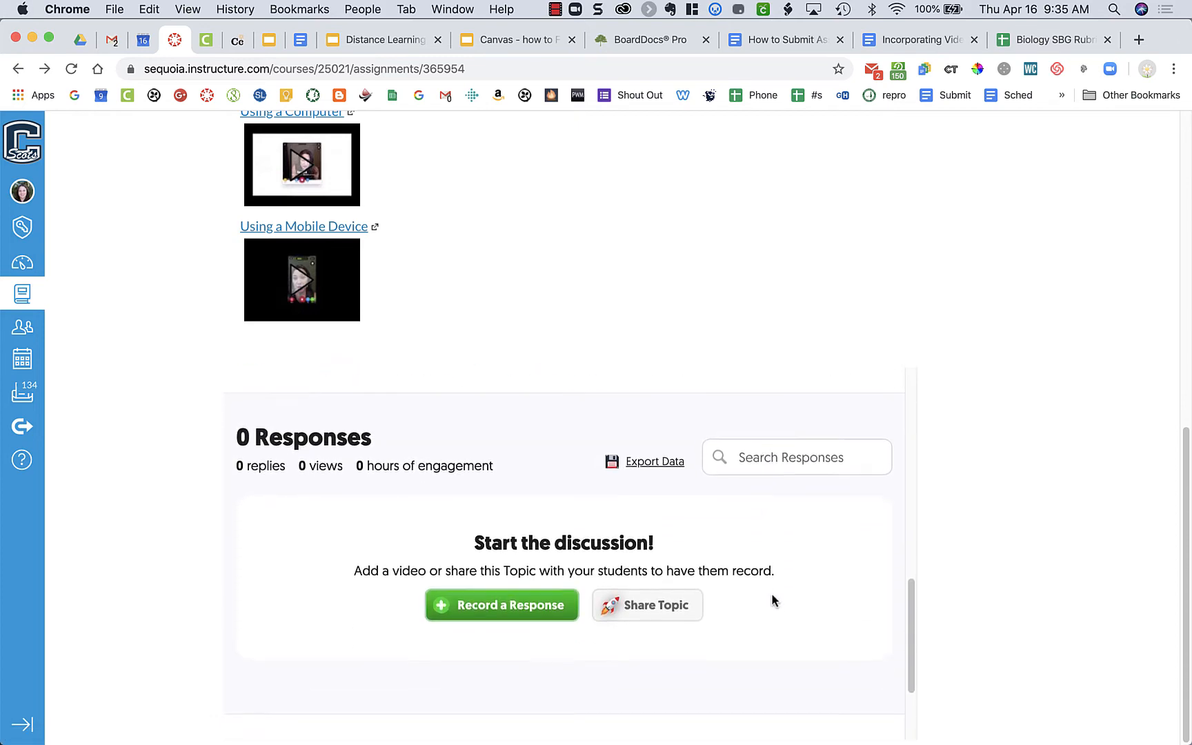
scroll(773, 590, "down", 3)
scroll(774, 585, "up", 8)
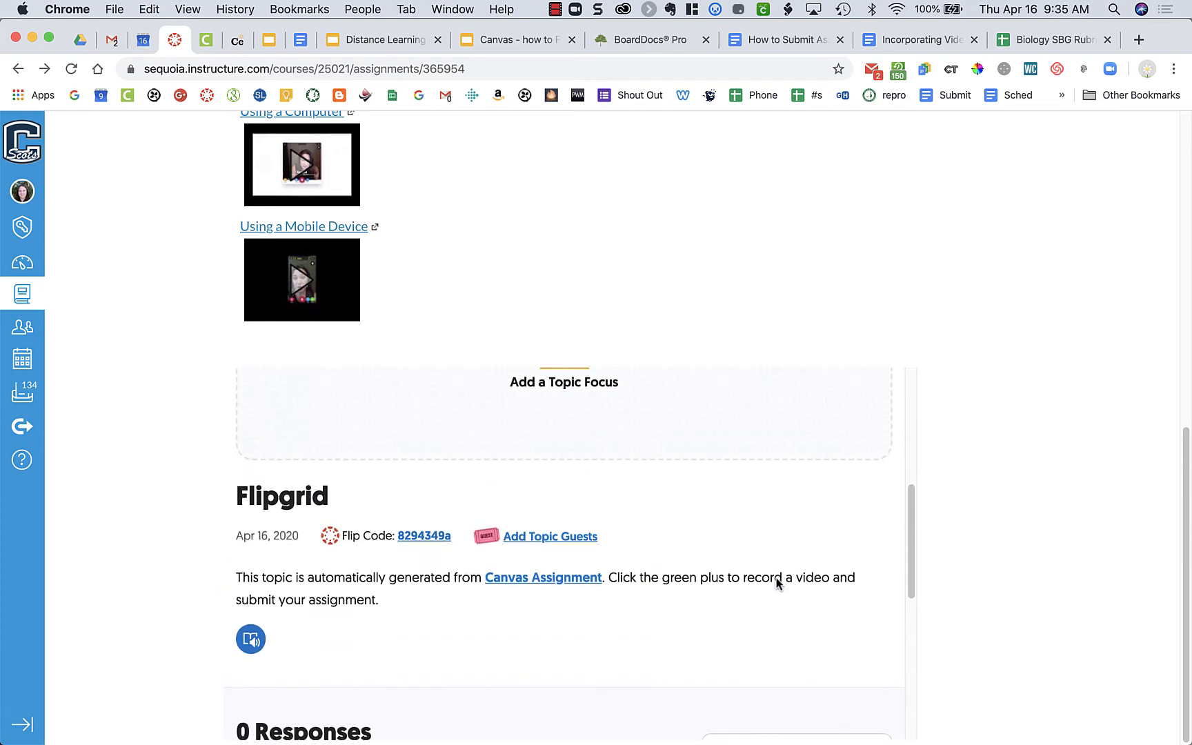
scroll(777, 583, "up", 5)
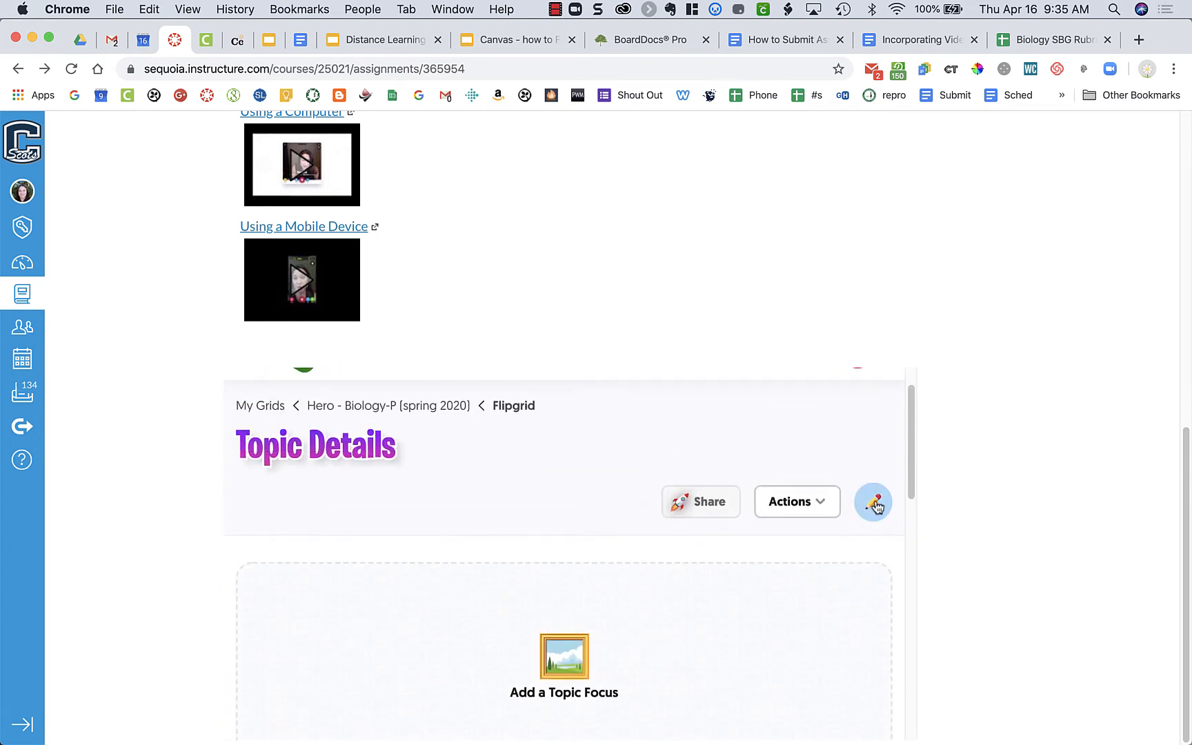
left_click(875, 505)
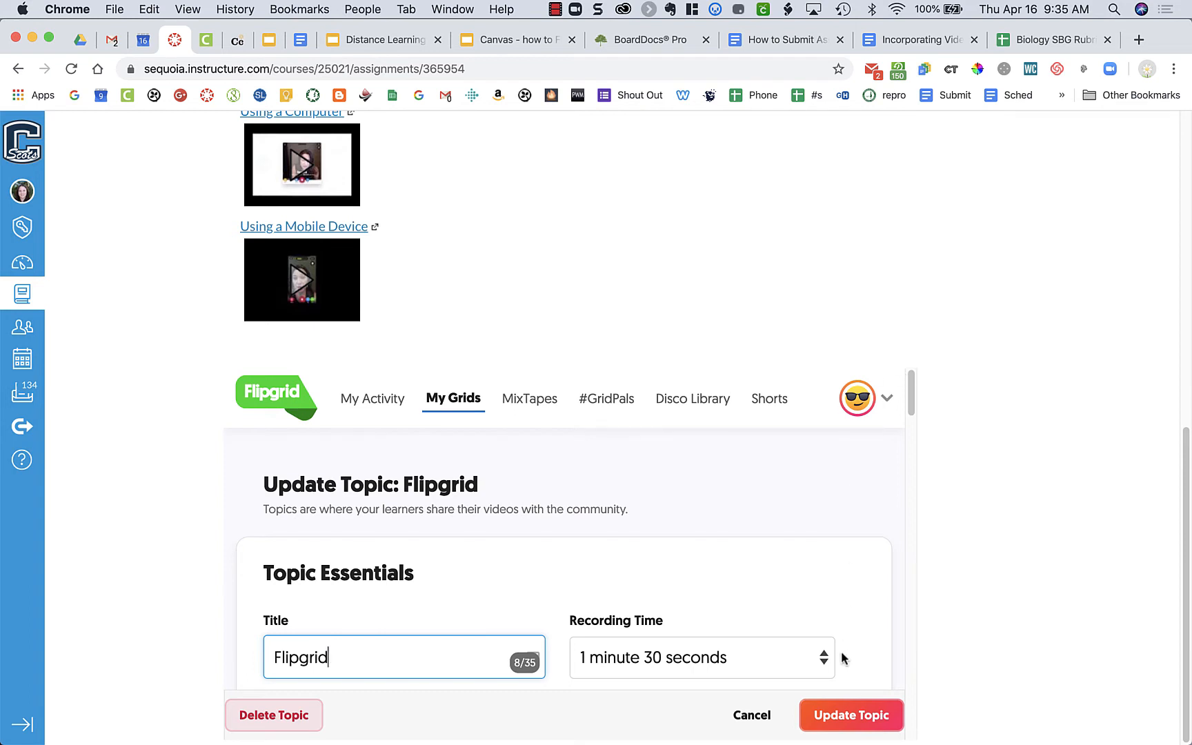
Step: Open the Flipgrid website in a new browser tab and enter the educator area through Educator Login
left_click(1139, 40)
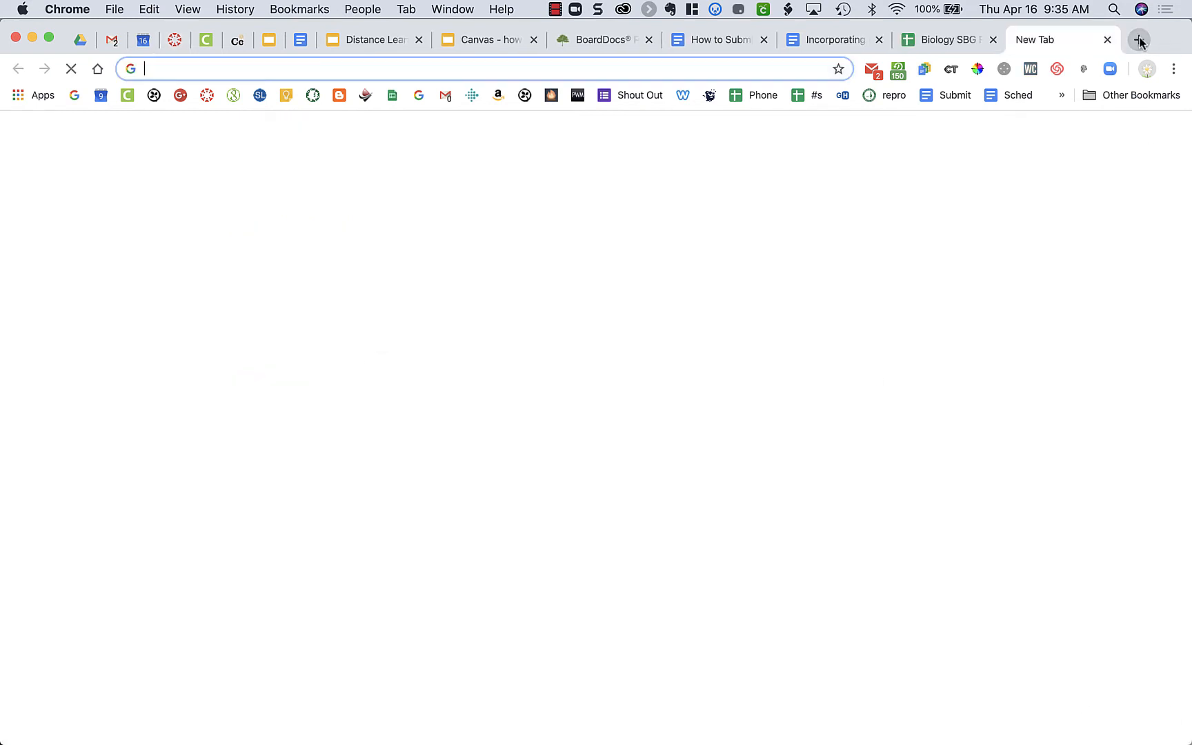
type("fli")
key("Return")
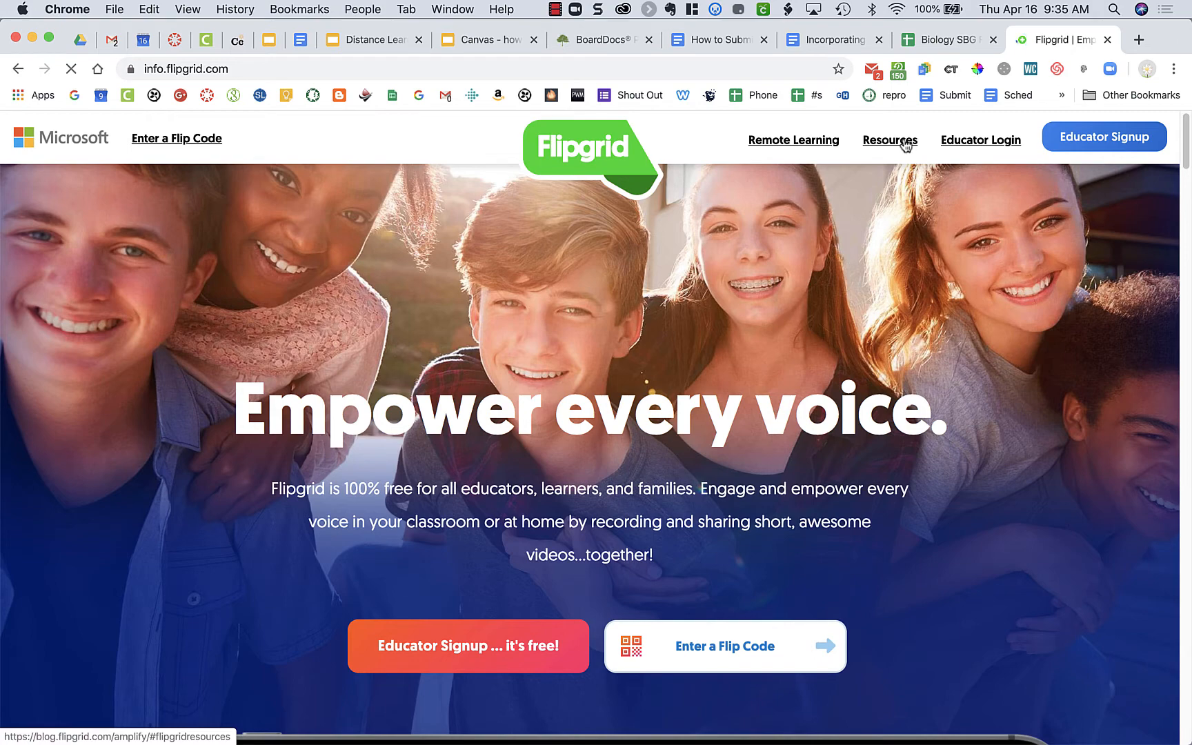
left_click(975, 141)
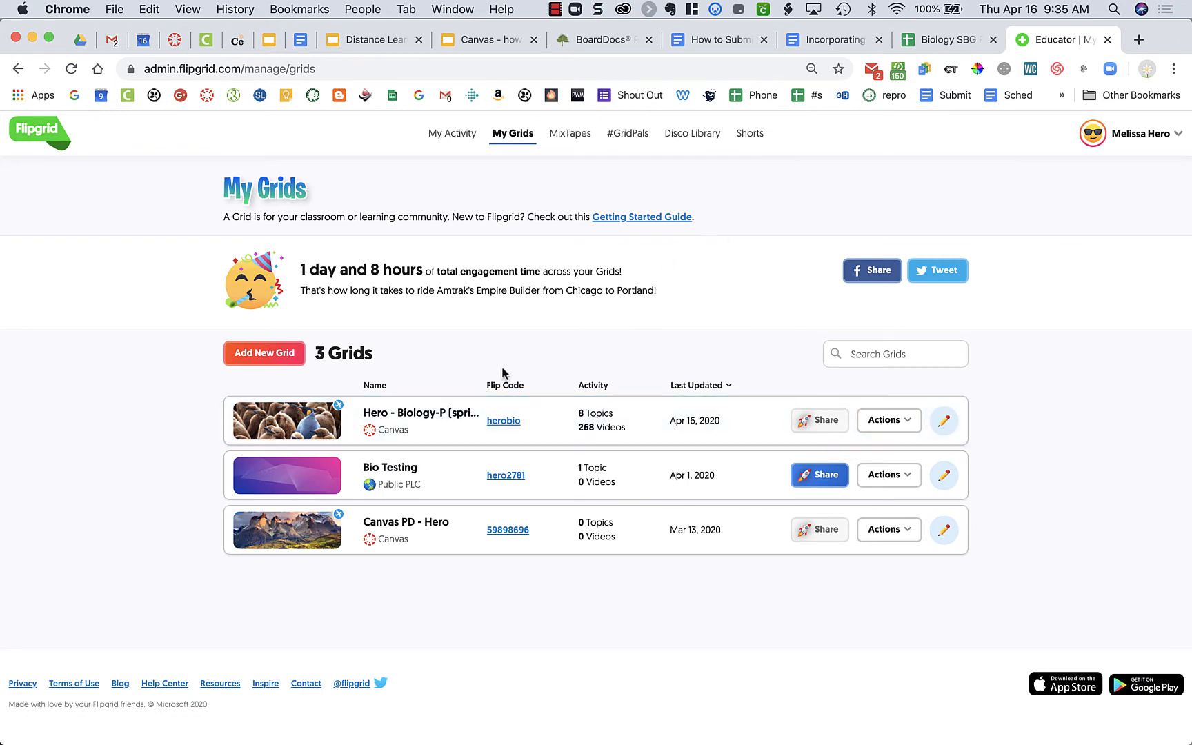
Step: Open the Flipgrid topic in the Biology-P (spring 2020) grid for editing
left_click(445, 417)
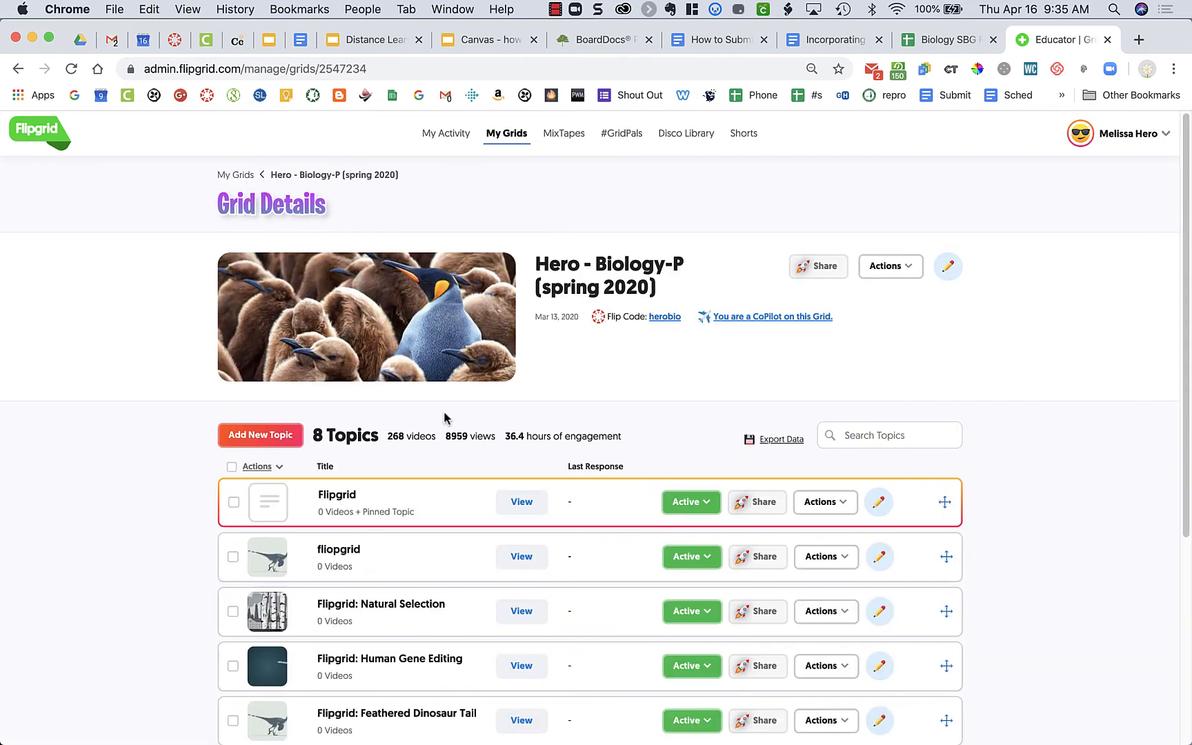
left_click(343, 498)
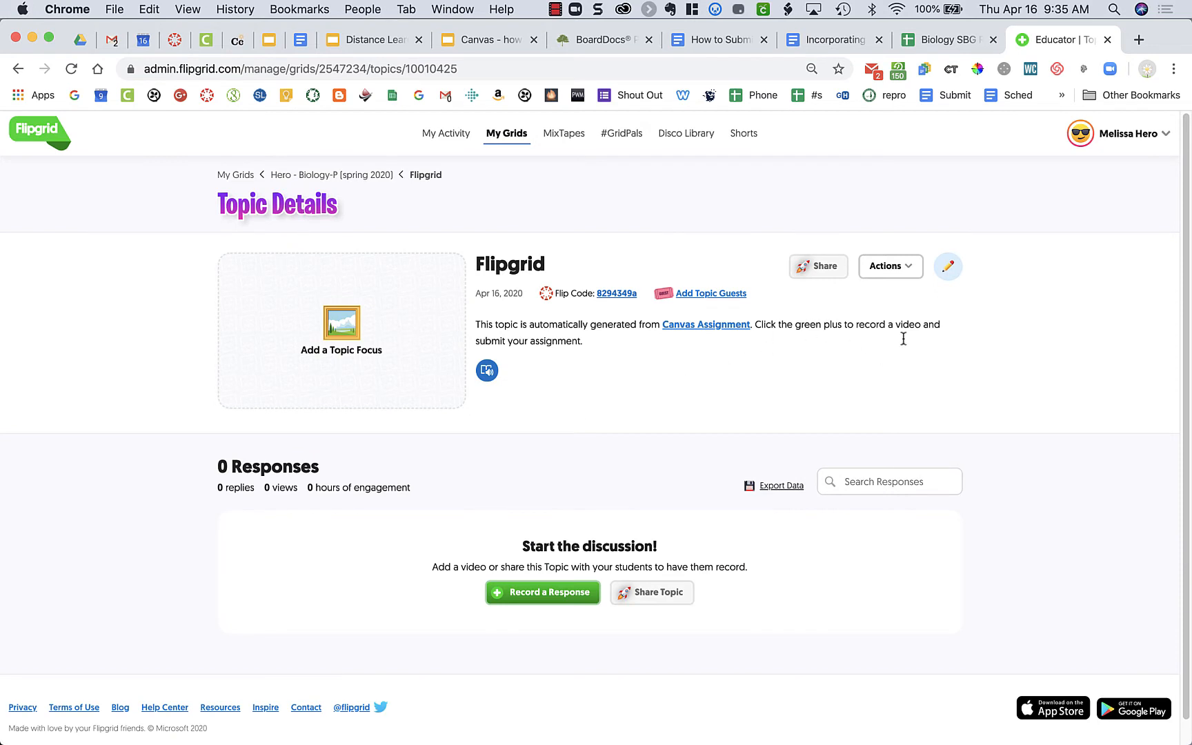
scroll(944, 315, "down", 1)
scroll(943, 314, "up", 1)
left_click(948, 268)
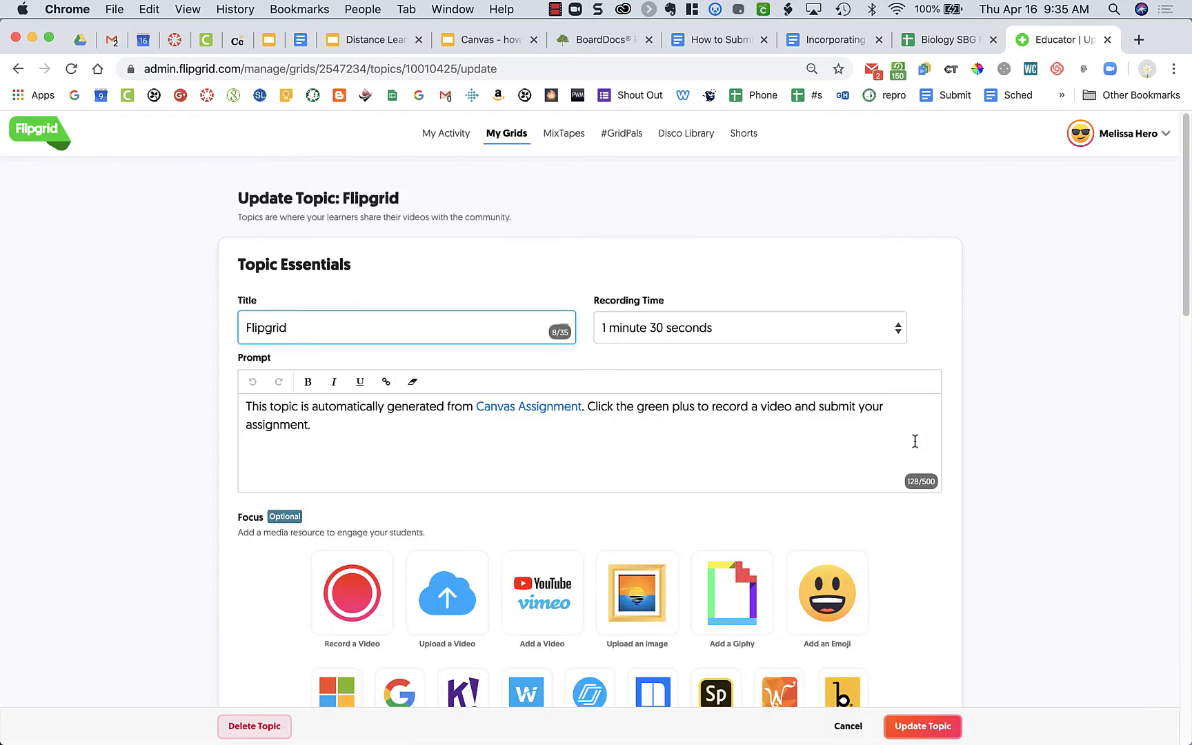
Step: Set the Flipgrid topic's recording time to 1 minute
scroll(914, 441, "down", 3)
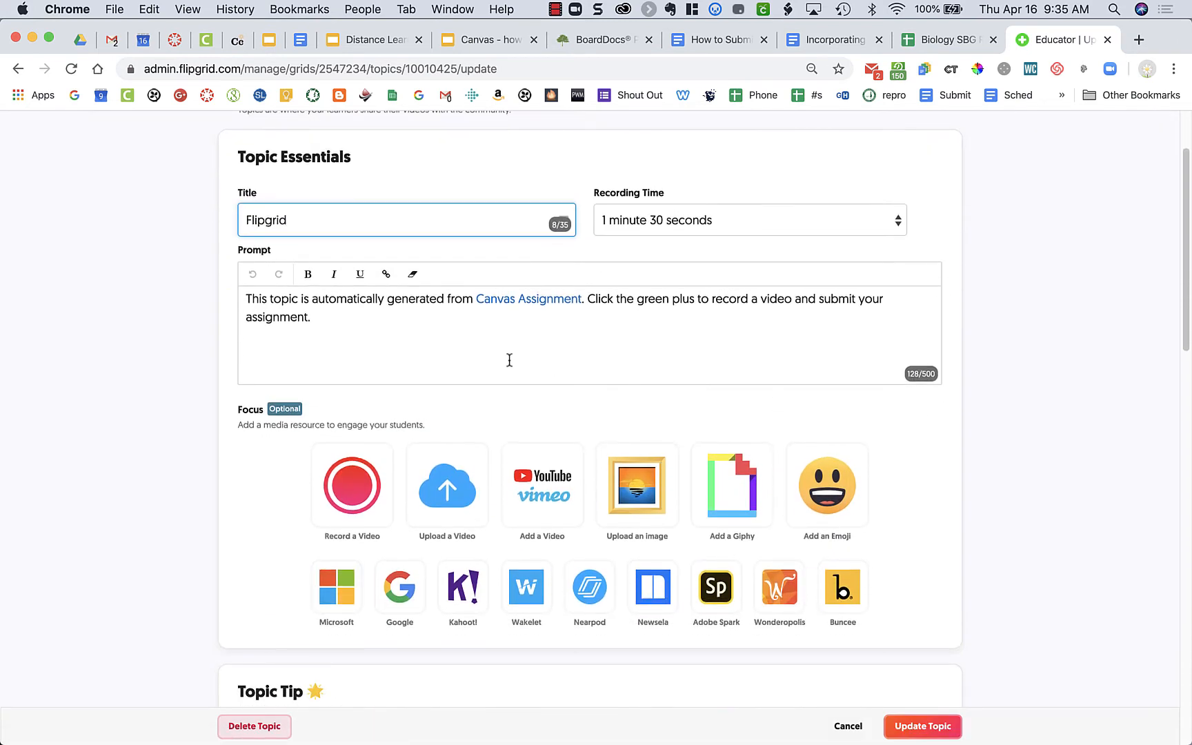
left_click(710, 218)
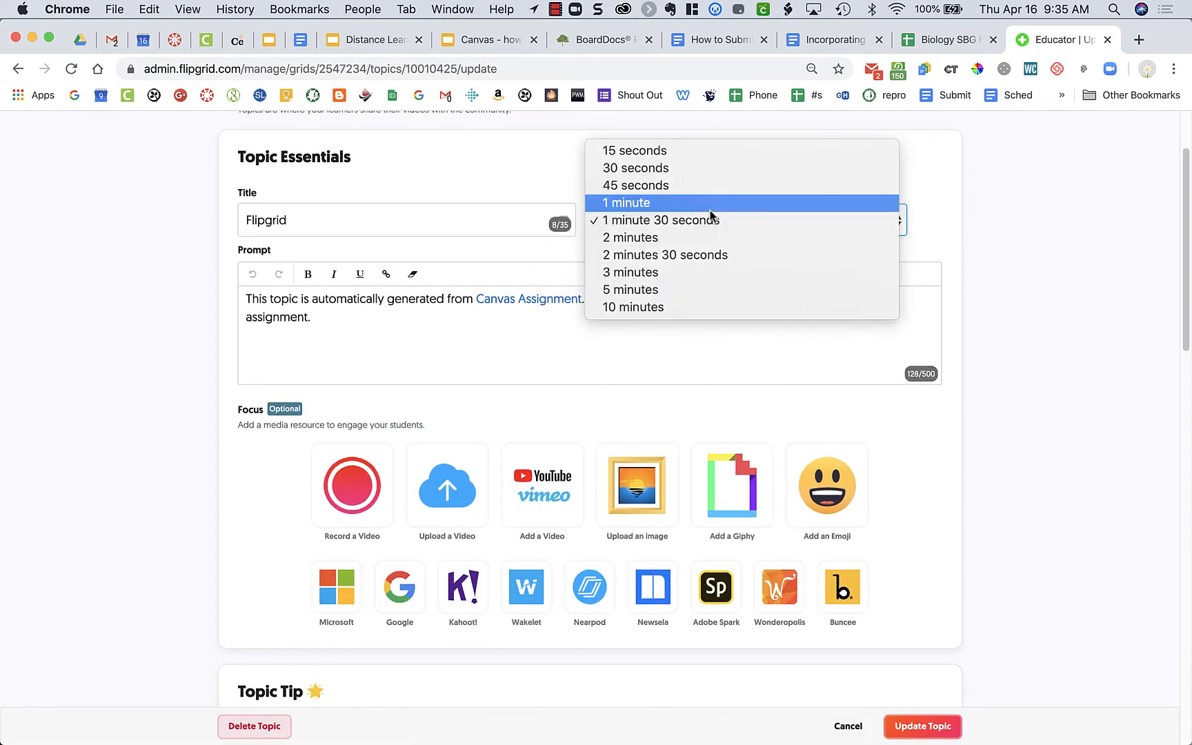
left_click(712, 202)
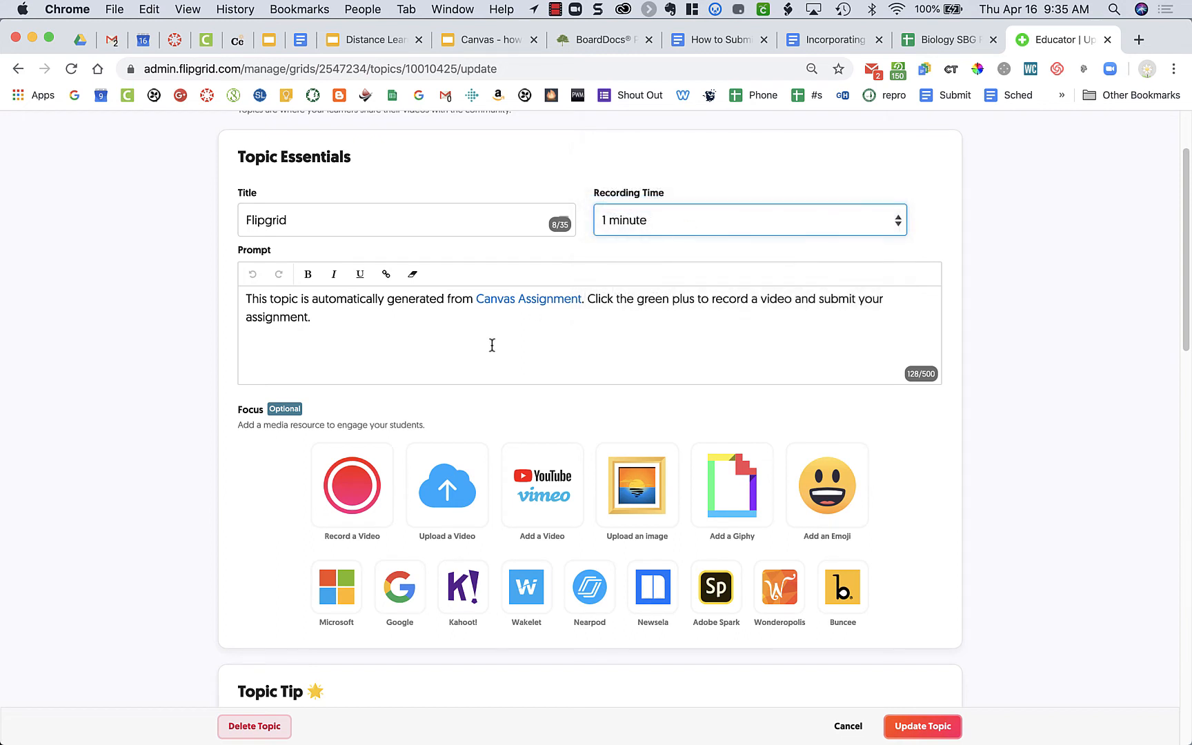
Step: Select the whole prompt text without changing it and look through the topic tip and topic attachment settings
left_click(443, 350)
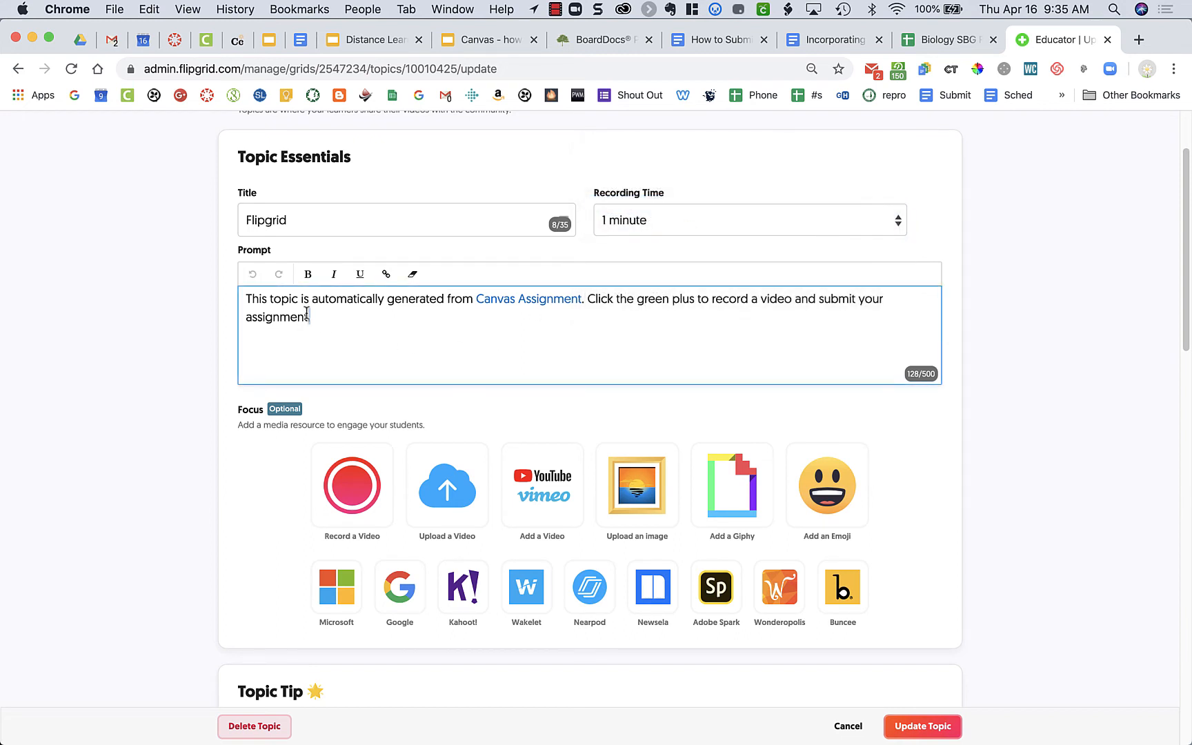
left_click_drag(312, 317, 243, 302)
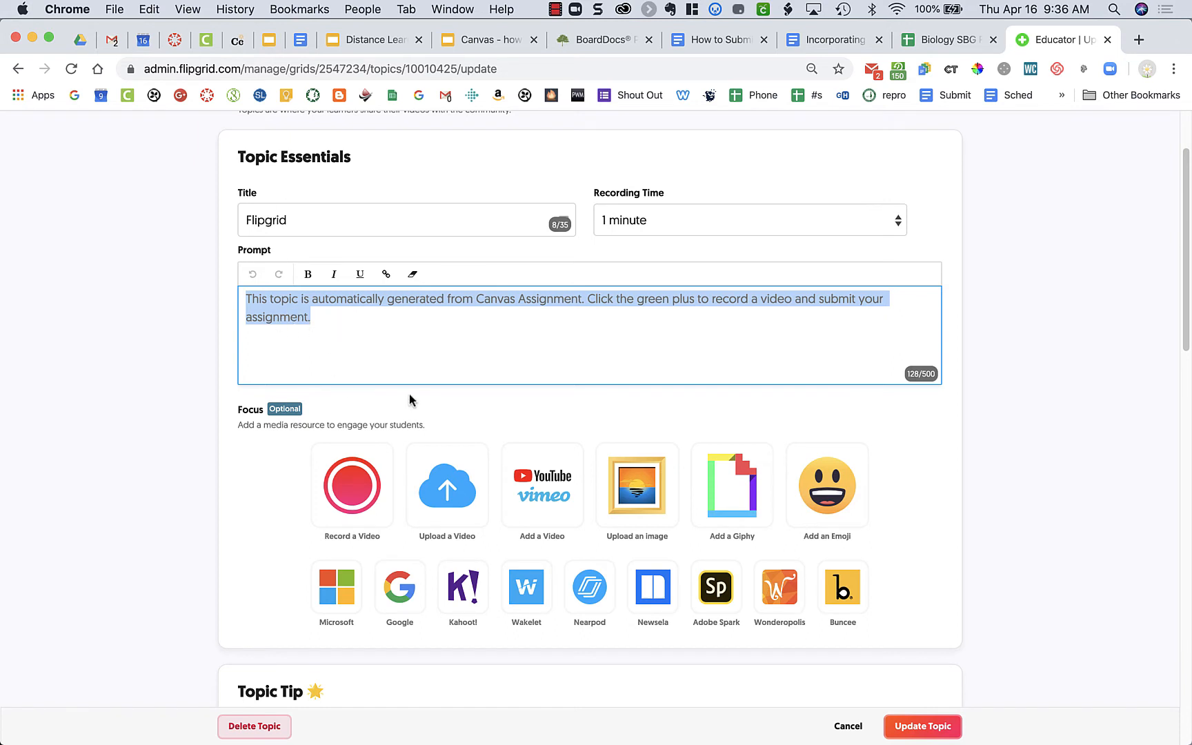
scroll(933, 477, "down", 6)
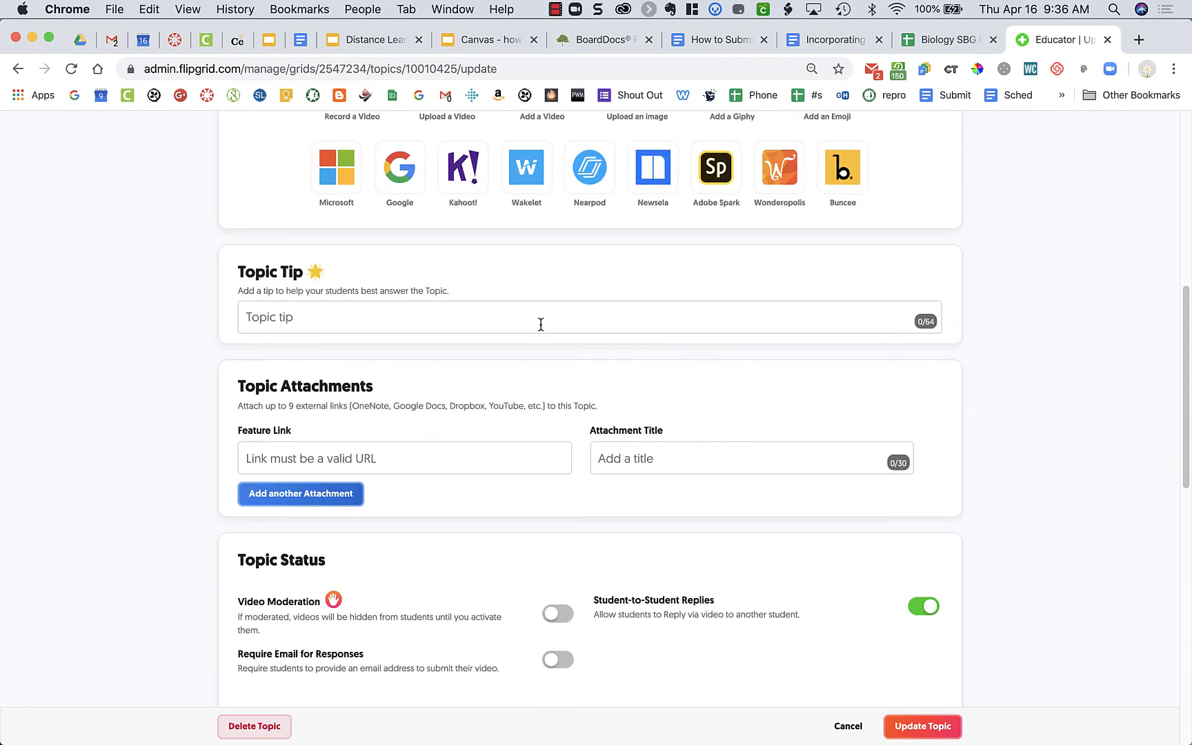
scroll(541, 325, "down", 3)
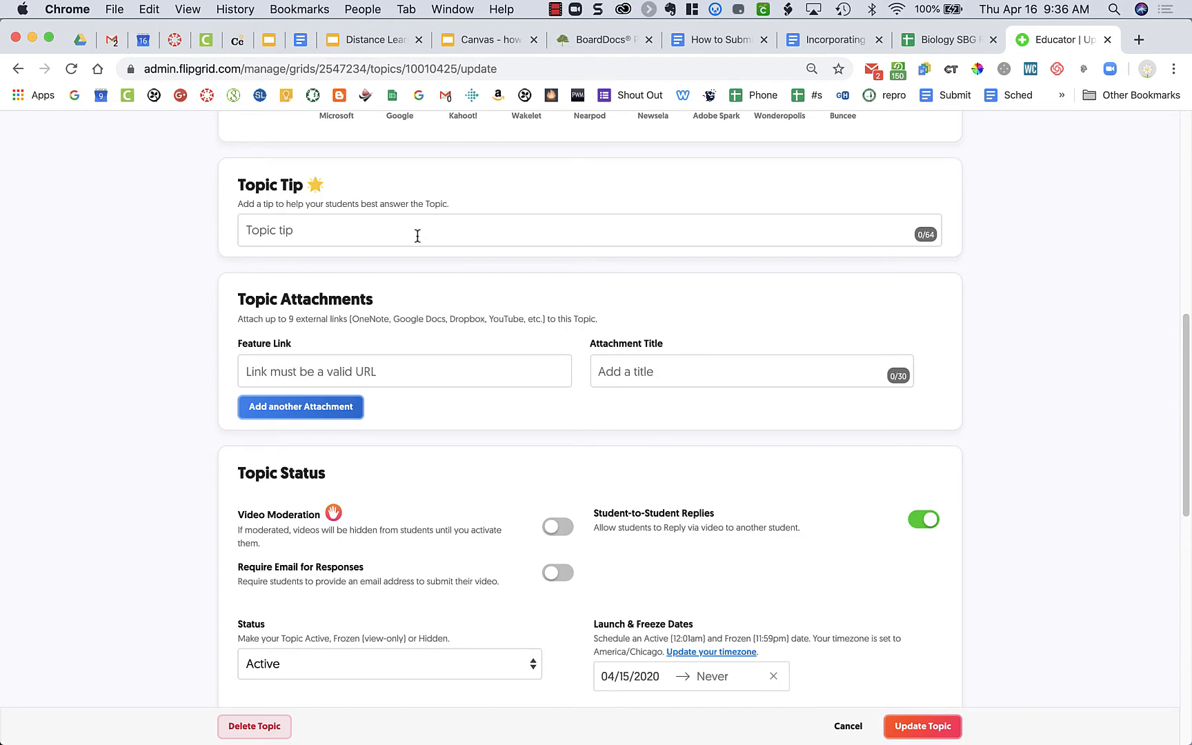
scroll(417, 236, "down", 3)
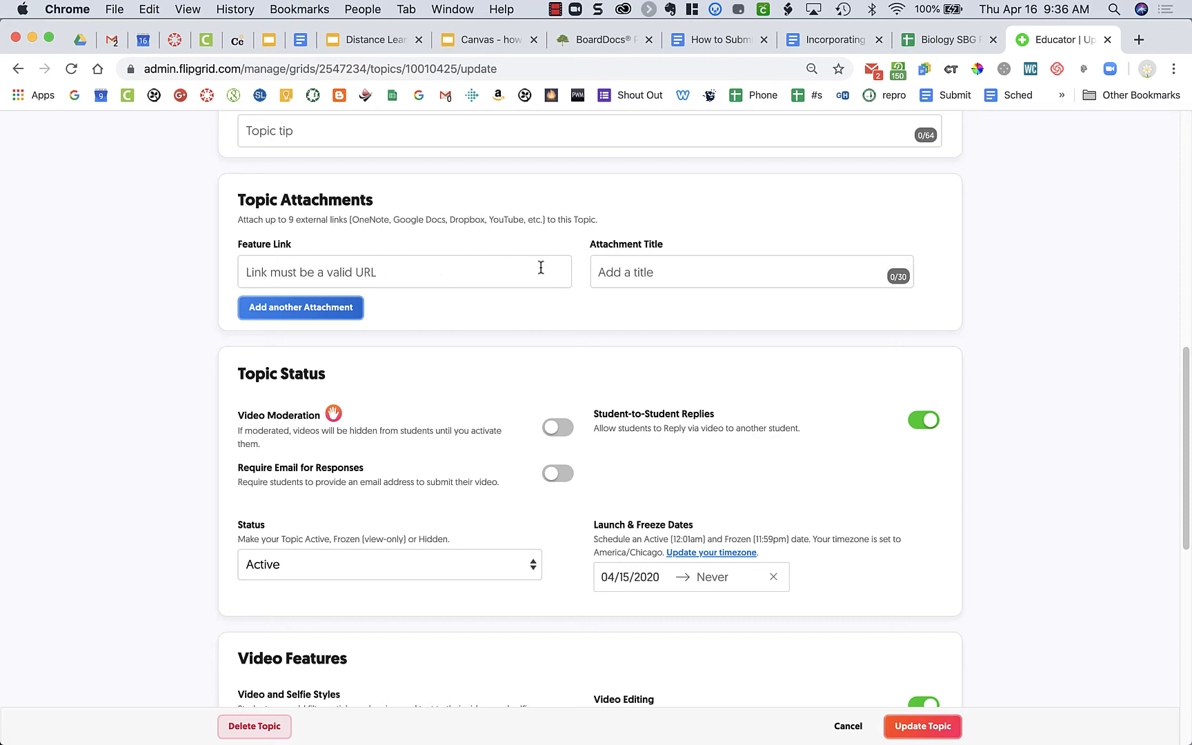
scroll(513, 319, "down", 3)
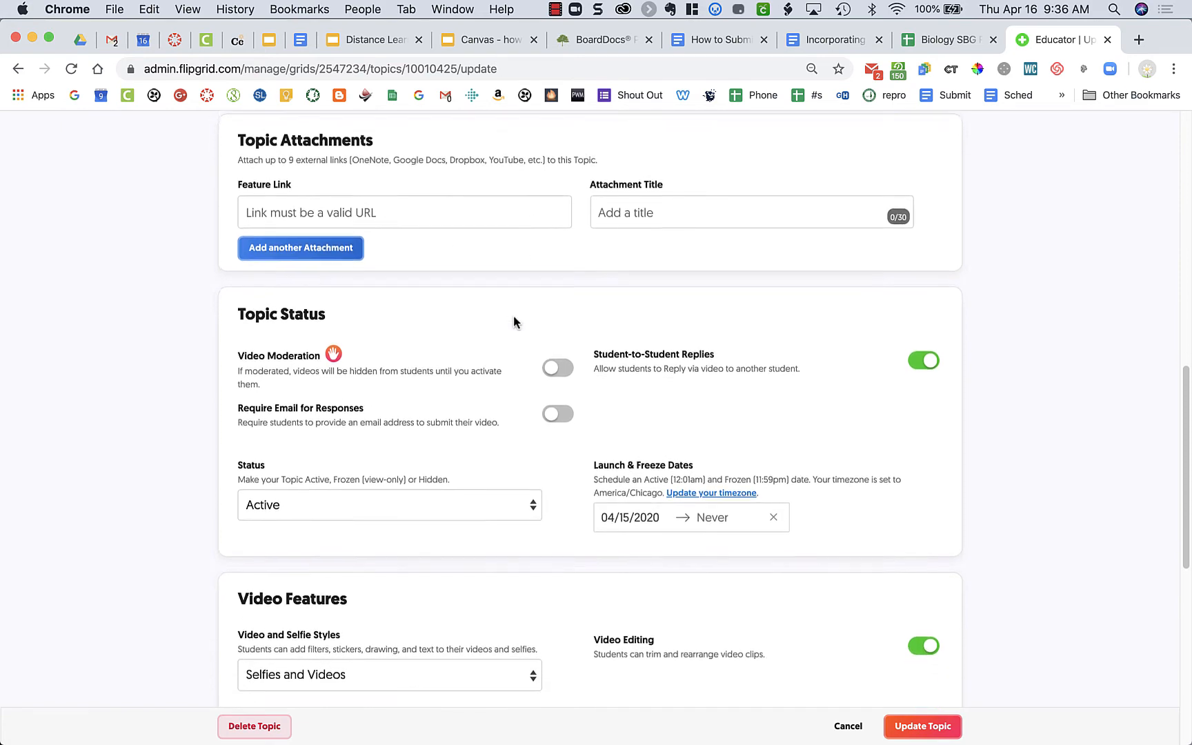
scroll(514, 318, "down", 4)
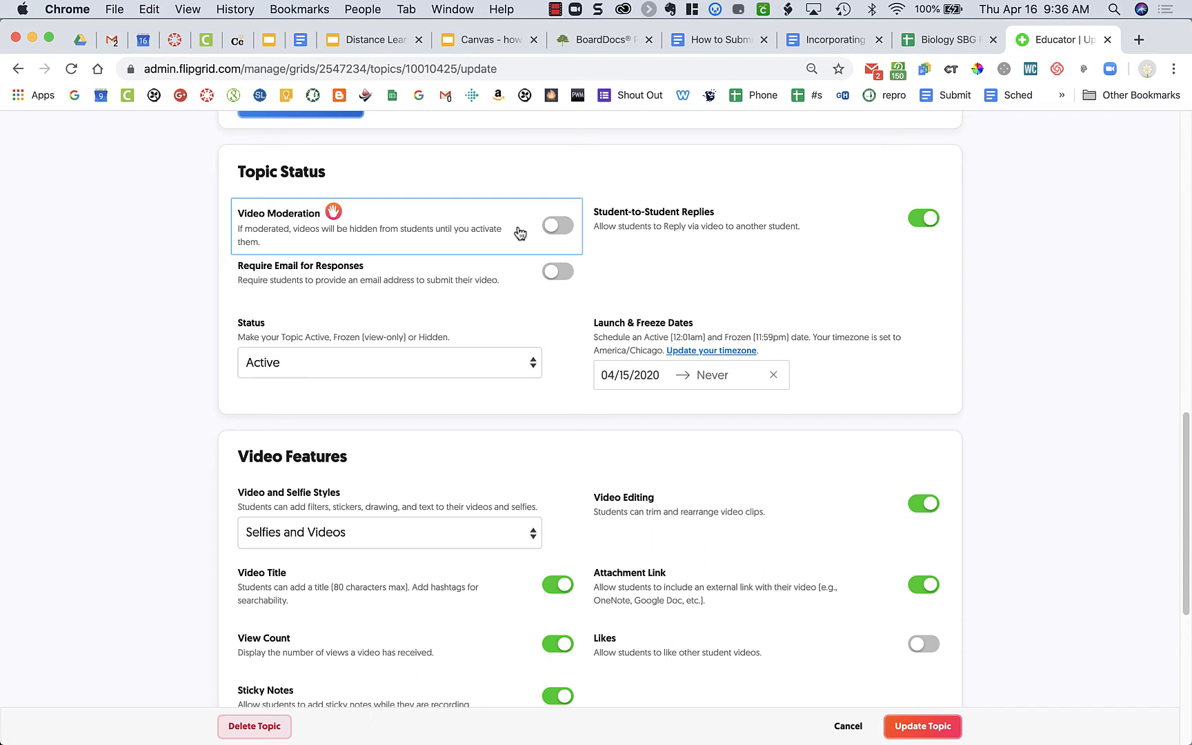
left_click(563, 227)
left_click(567, 230)
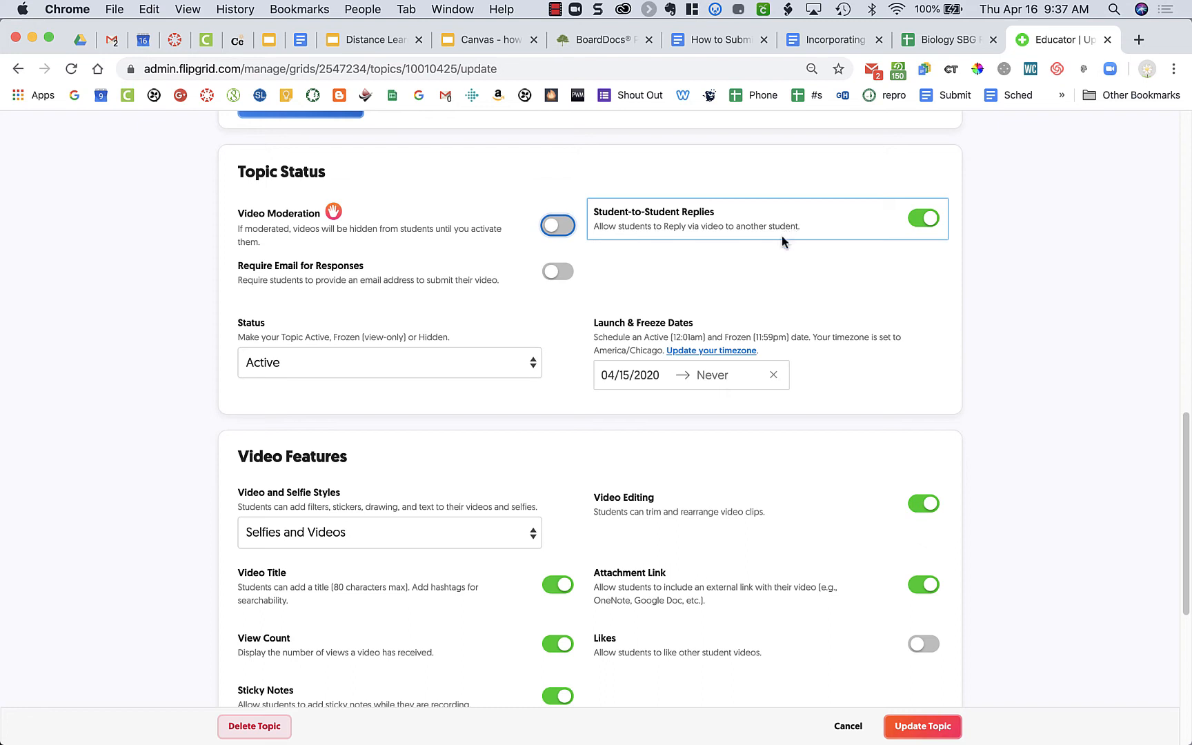
Step: Allow students to like other student videos in the topic's video features
scroll(781, 238, "down", 5)
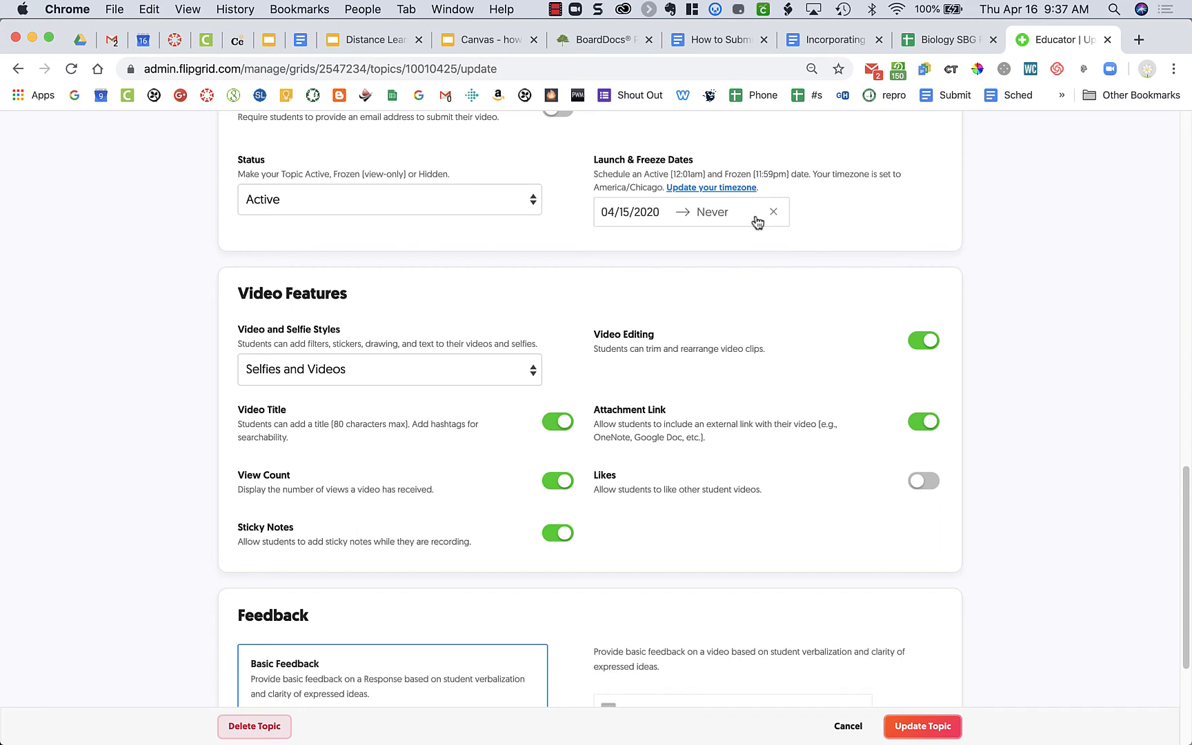
scroll(767, 313, "down", 4)
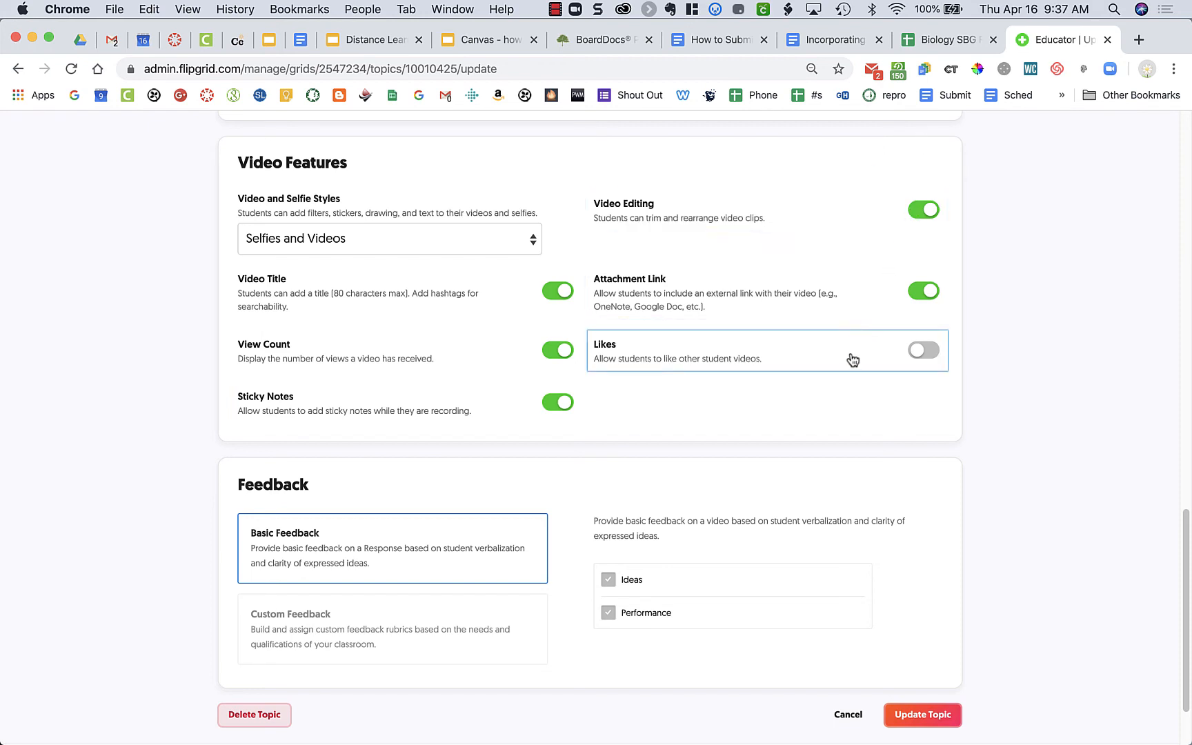
left_click(928, 351)
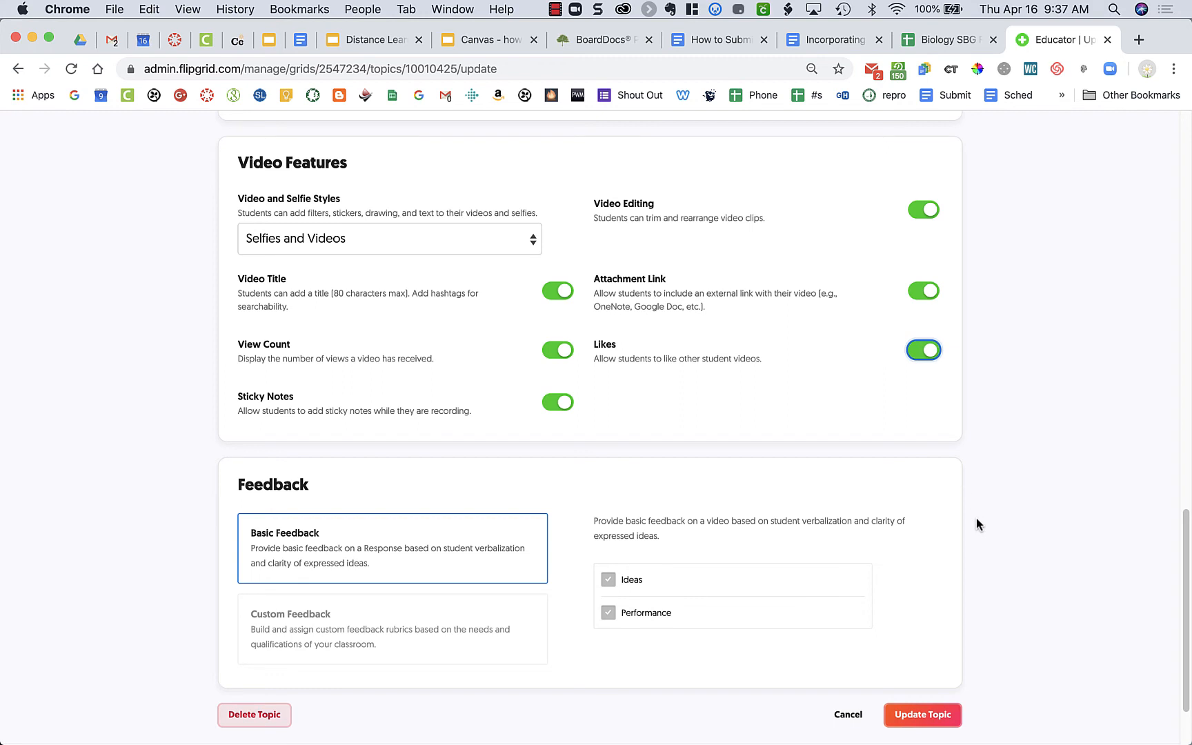
Step: Check the video and selfie style choices, keep Selfies and Videos, and save the topic update
left_click(504, 247)
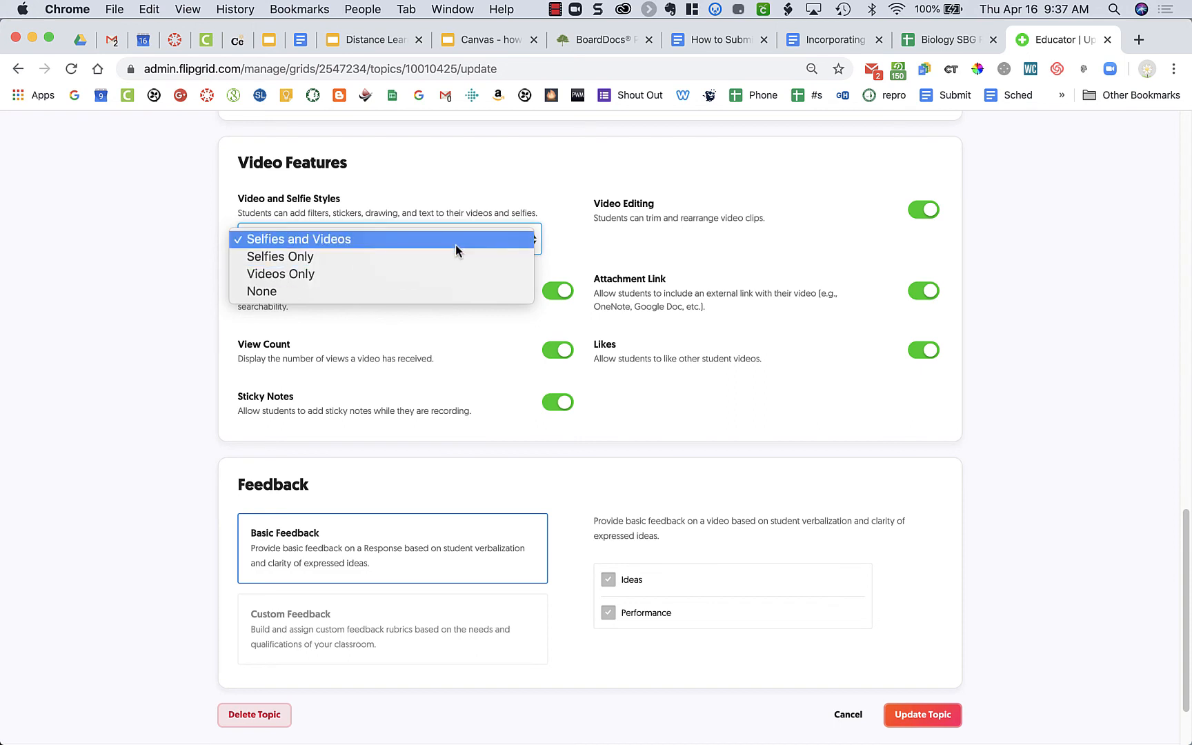
left_click(471, 200)
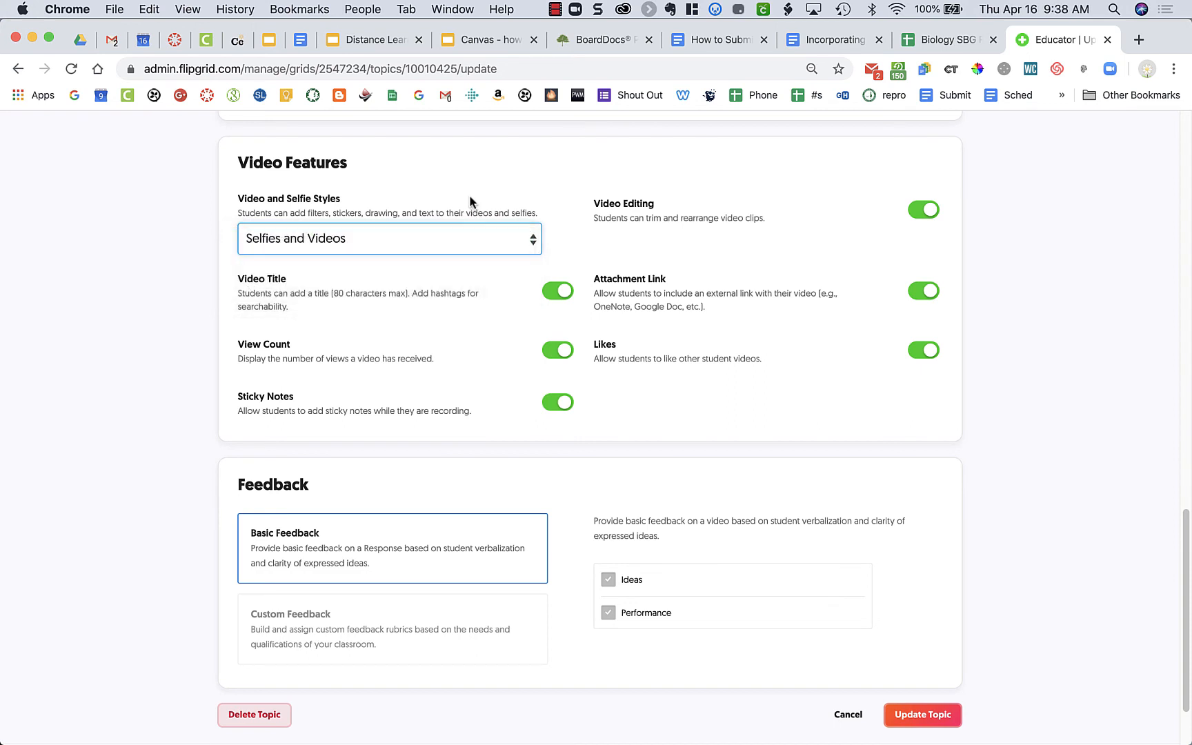
scroll(441, 324, "down", 3)
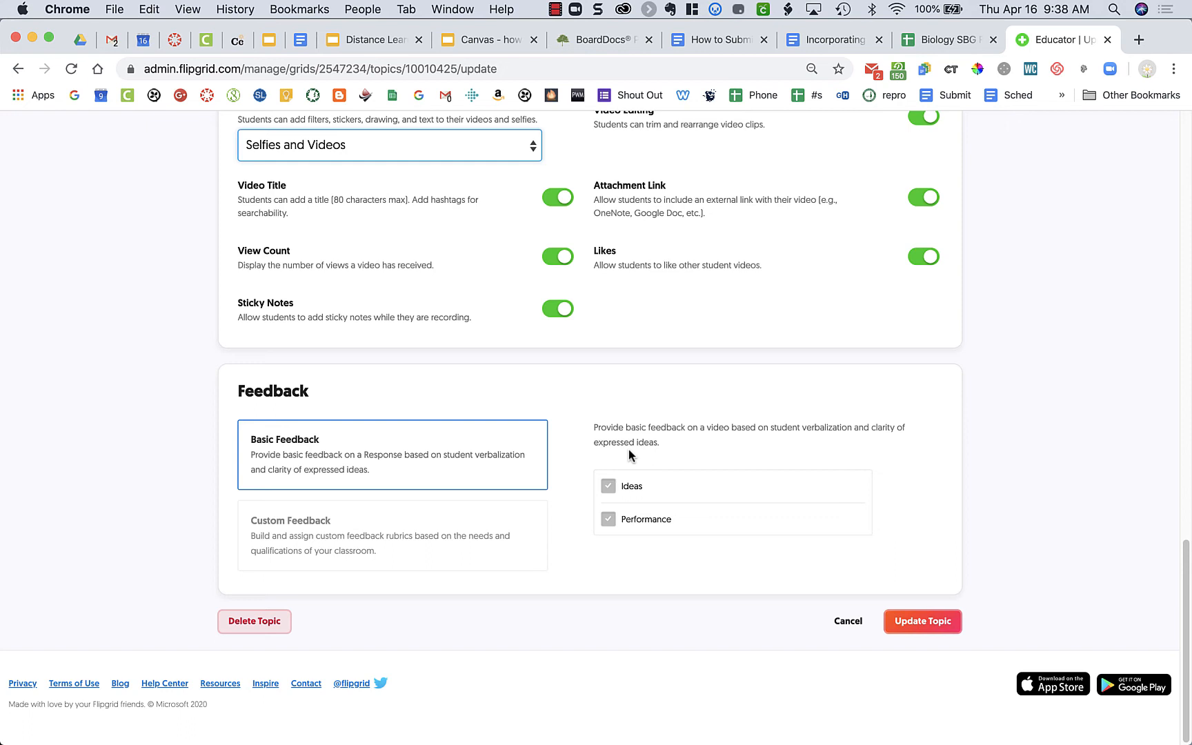
left_click(938, 622)
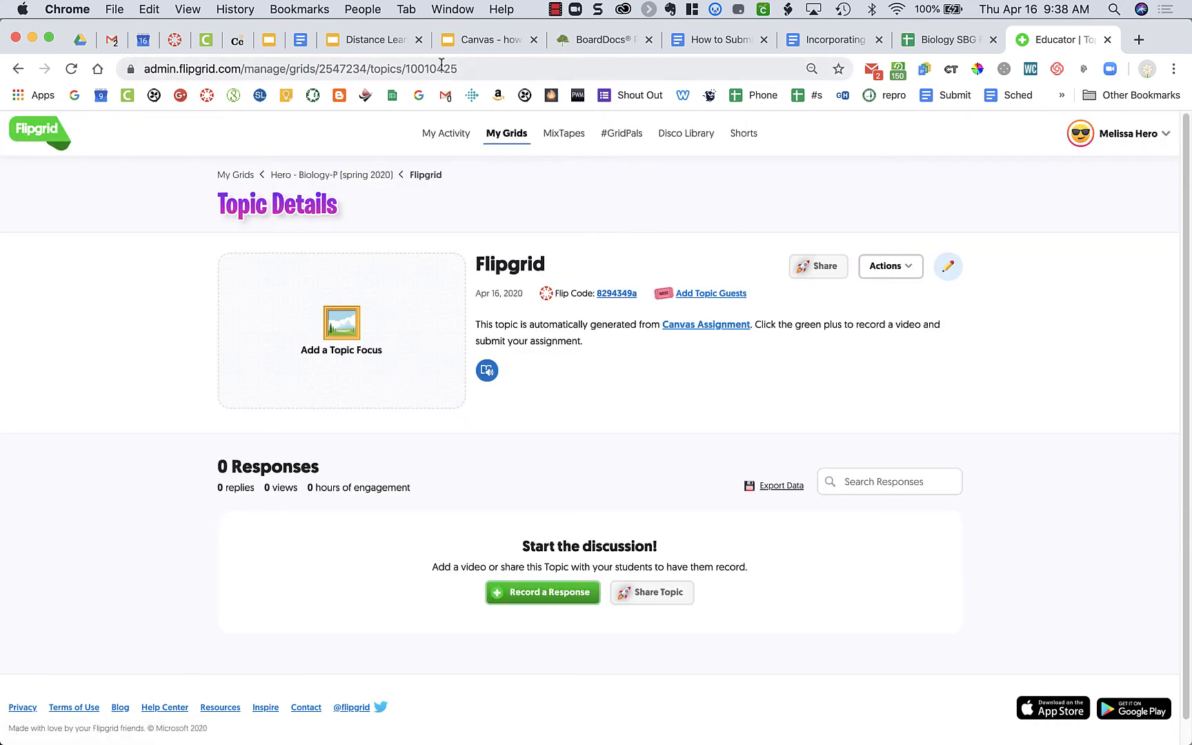
Step: Return to the Canvas Flipgrid assignment and cancel the embedded topic's edit form
left_click(177, 43)
scroll(610, 583, "down", 3)
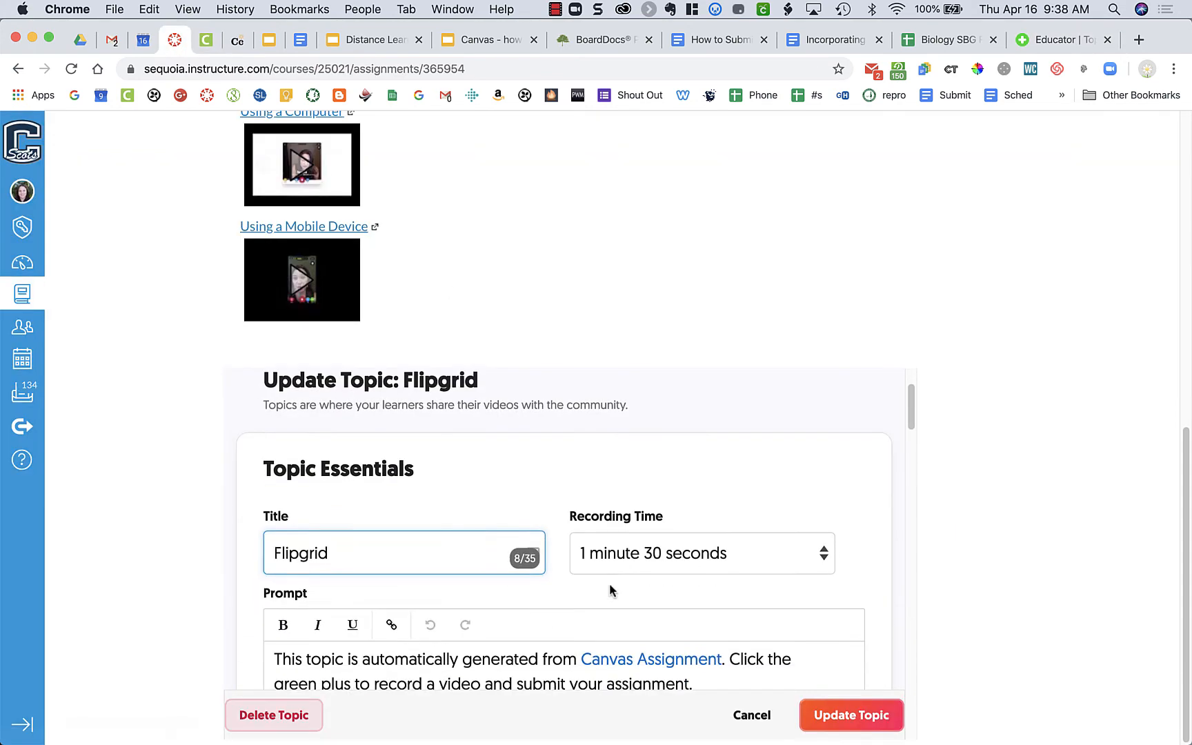
scroll(609, 583, "up", 3)
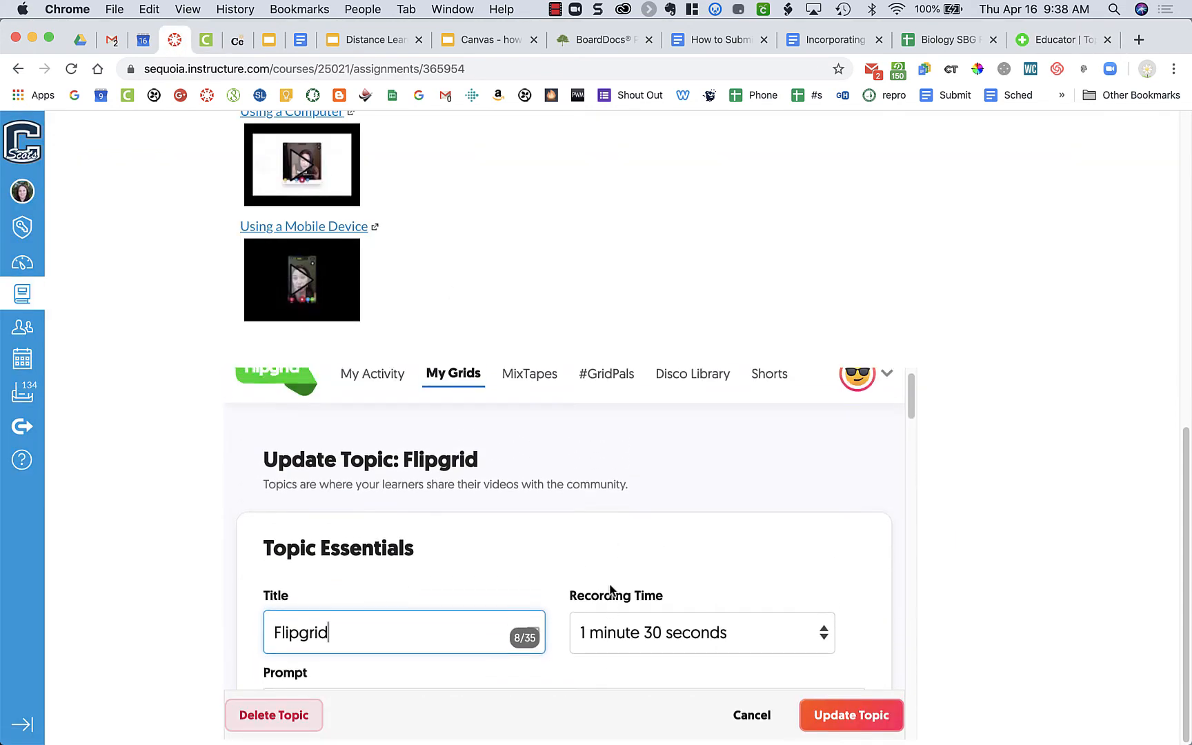
left_click(752, 721)
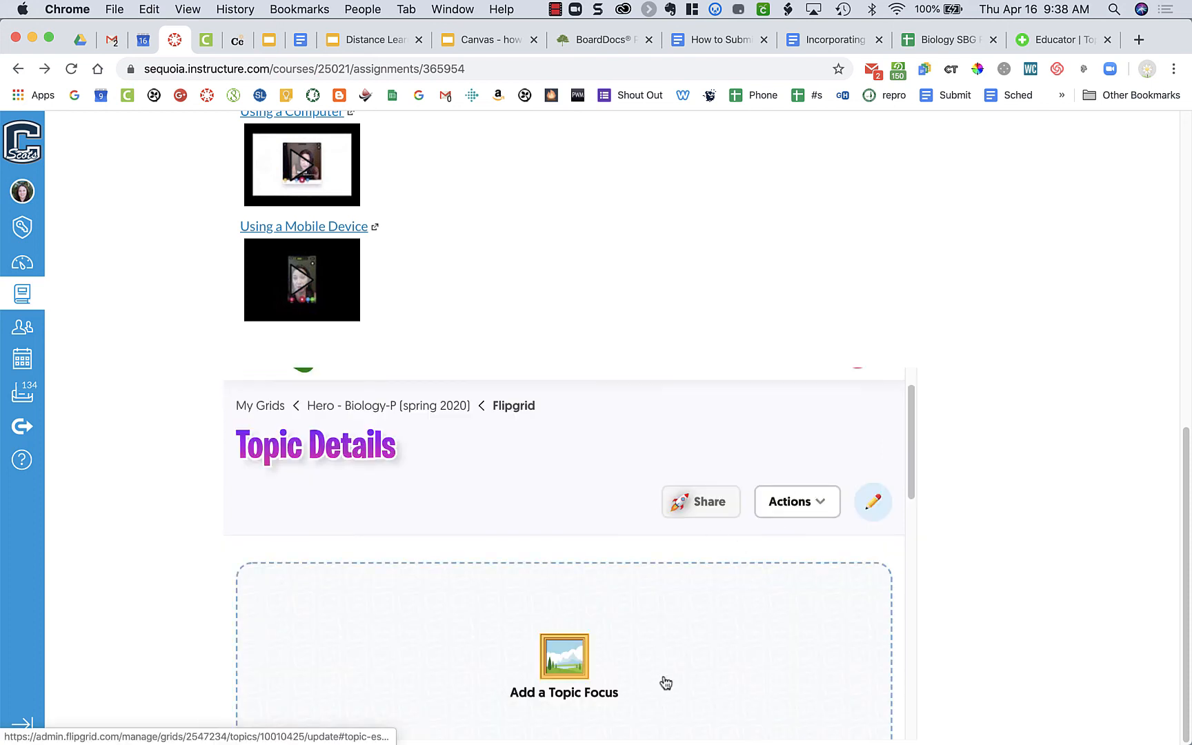
Step: Review the embedded topic's responses area, the how-to videos, the discussion rubric and the directions in the assignment
scroll(701, 586, "down", 3)
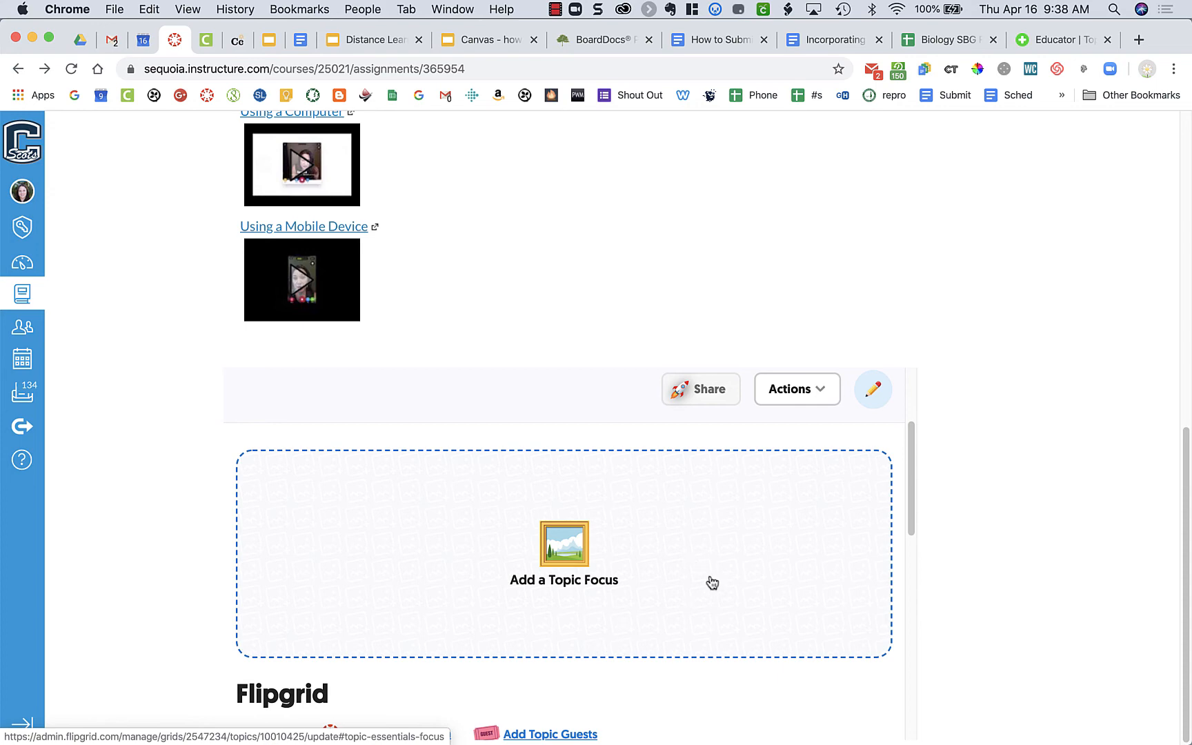
scroll(678, 618, "down", 5)
scroll(678, 616, "down", 3)
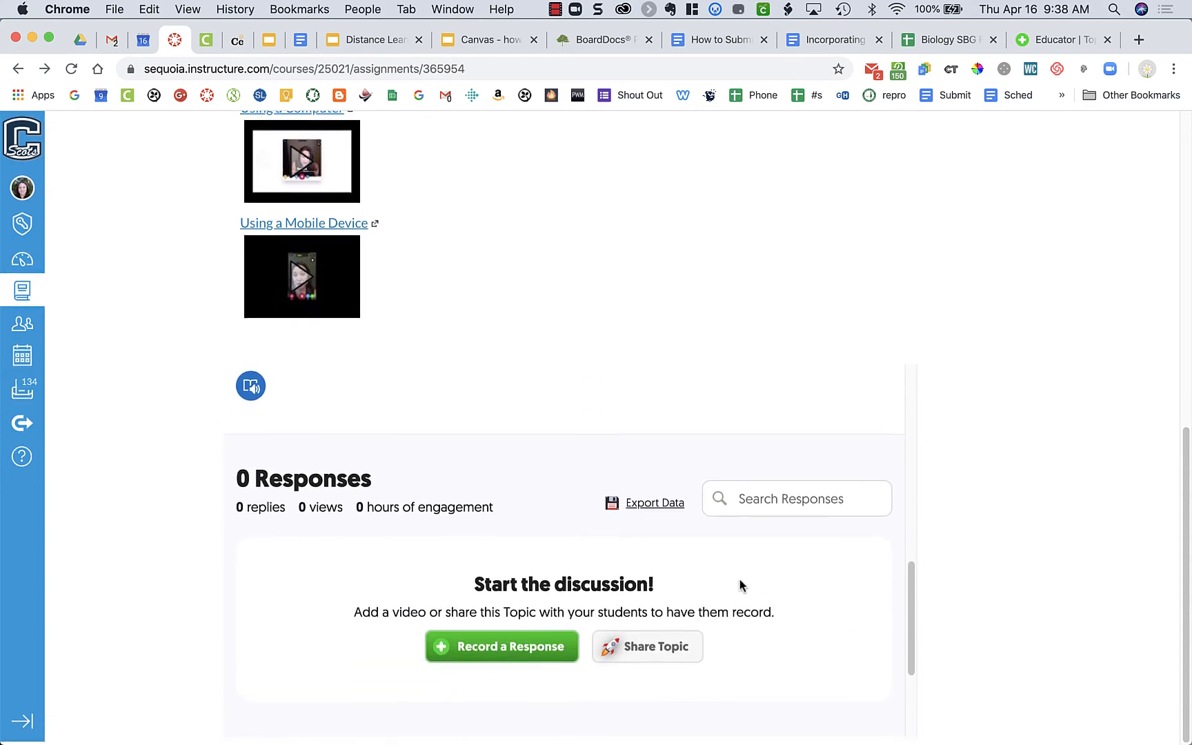
scroll(718, 593, "down", 3)
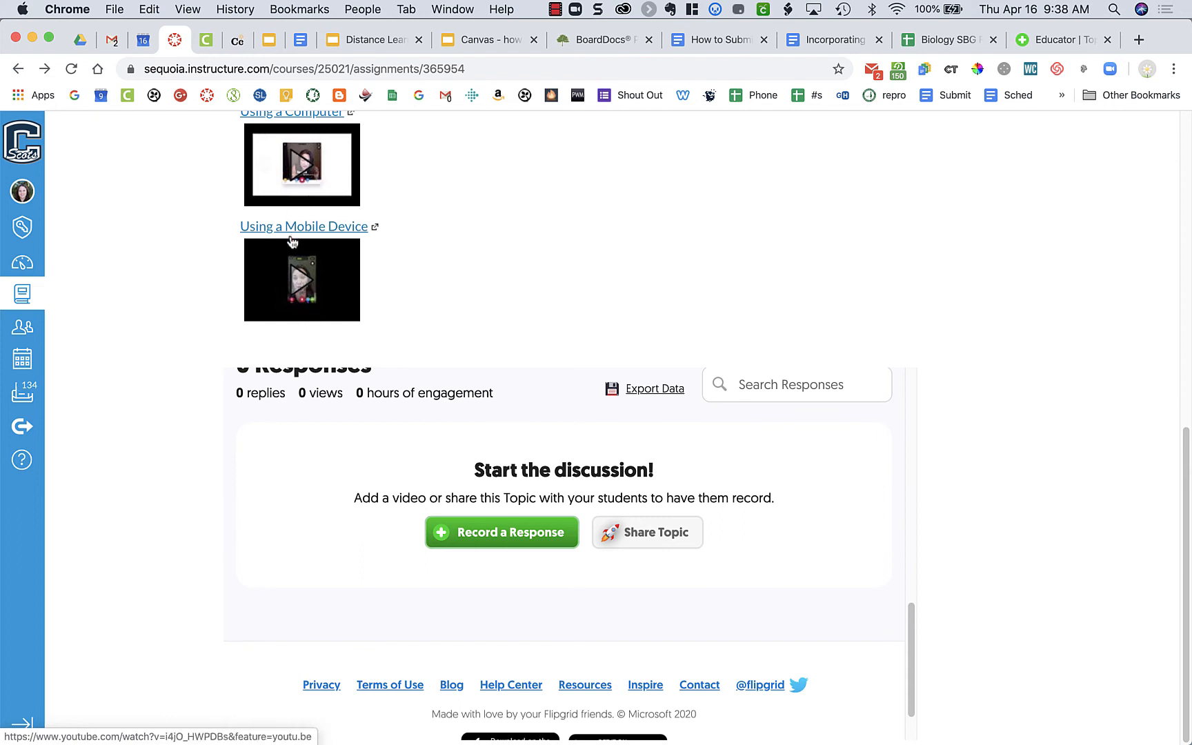
scroll(291, 241, "up", 5)
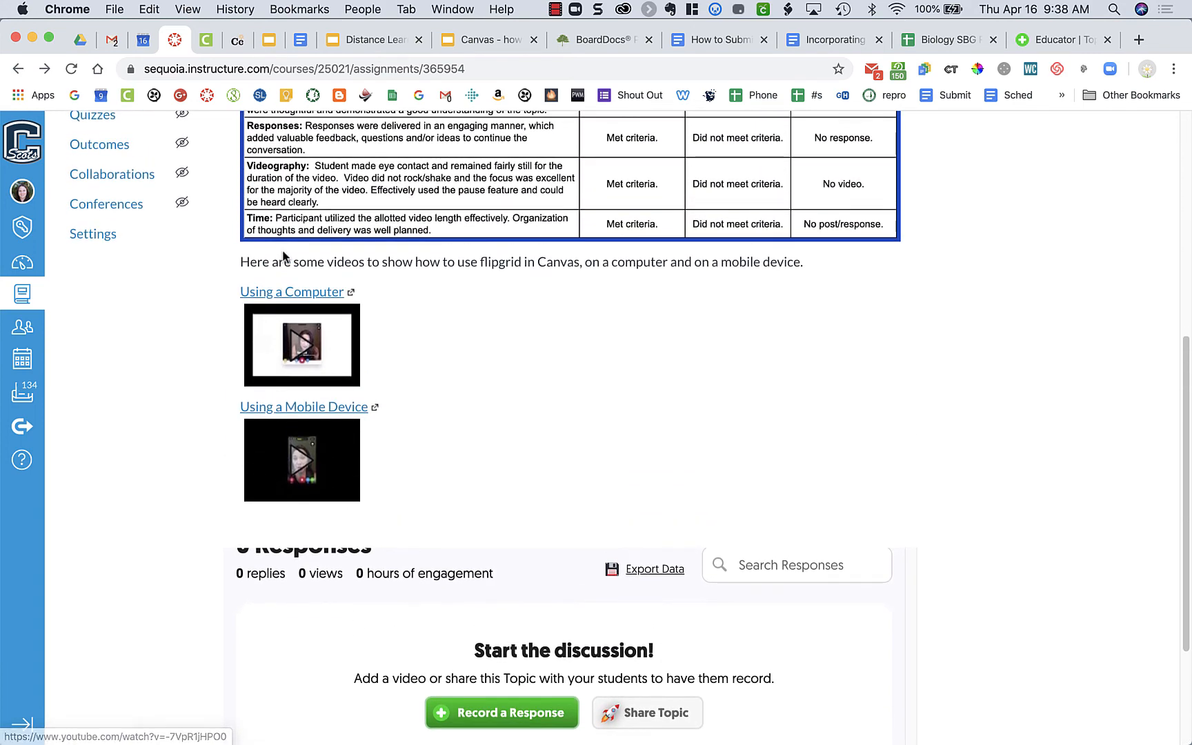
scroll(283, 334, "up", 8)
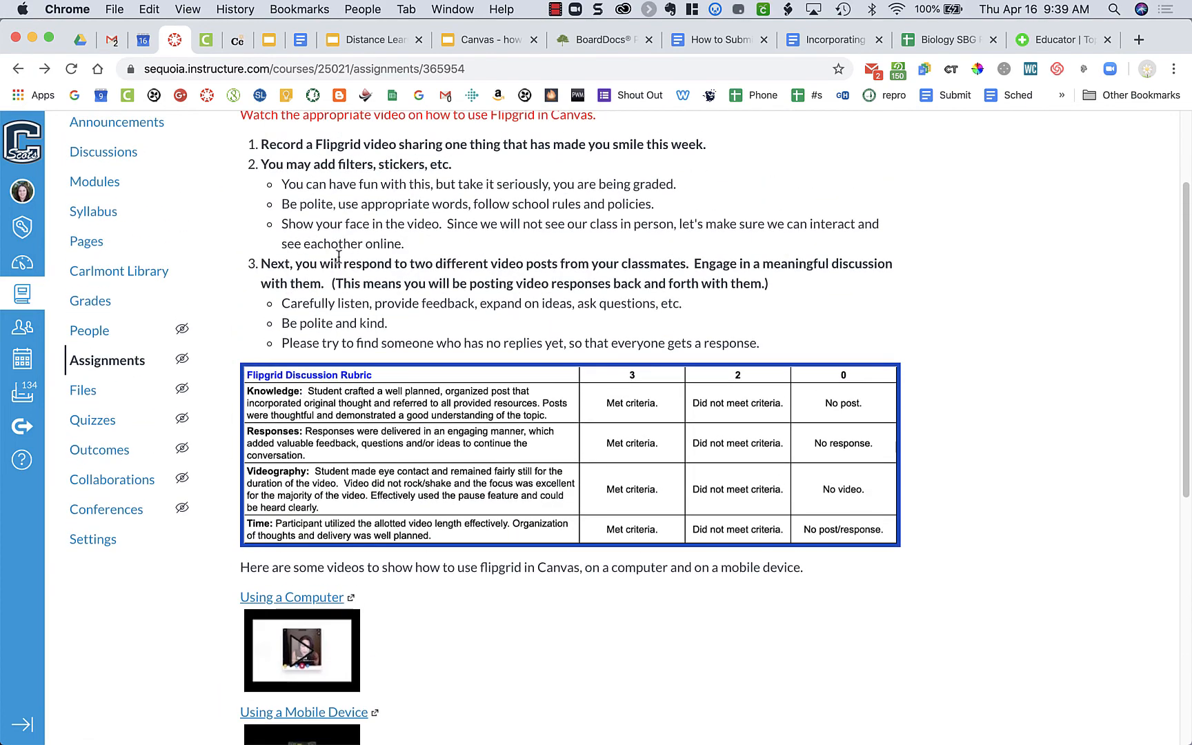
scroll(337, 257, "up", 3)
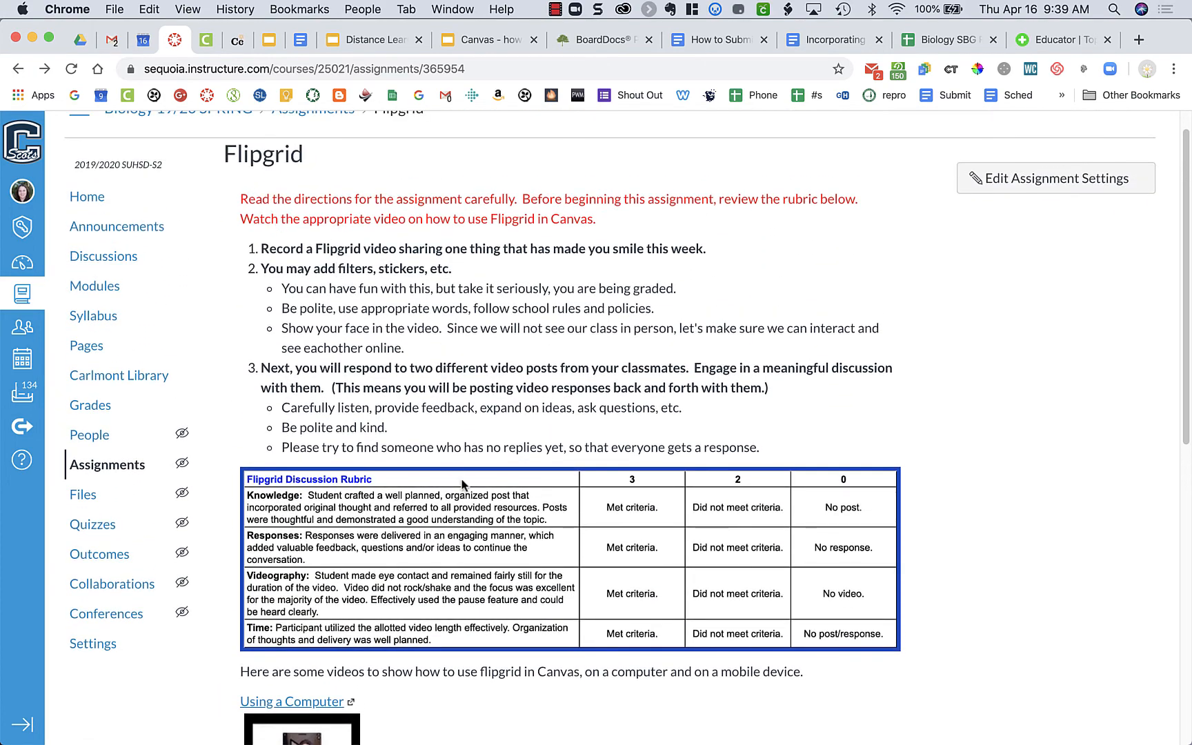
scroll(466, 490, "down", 2)
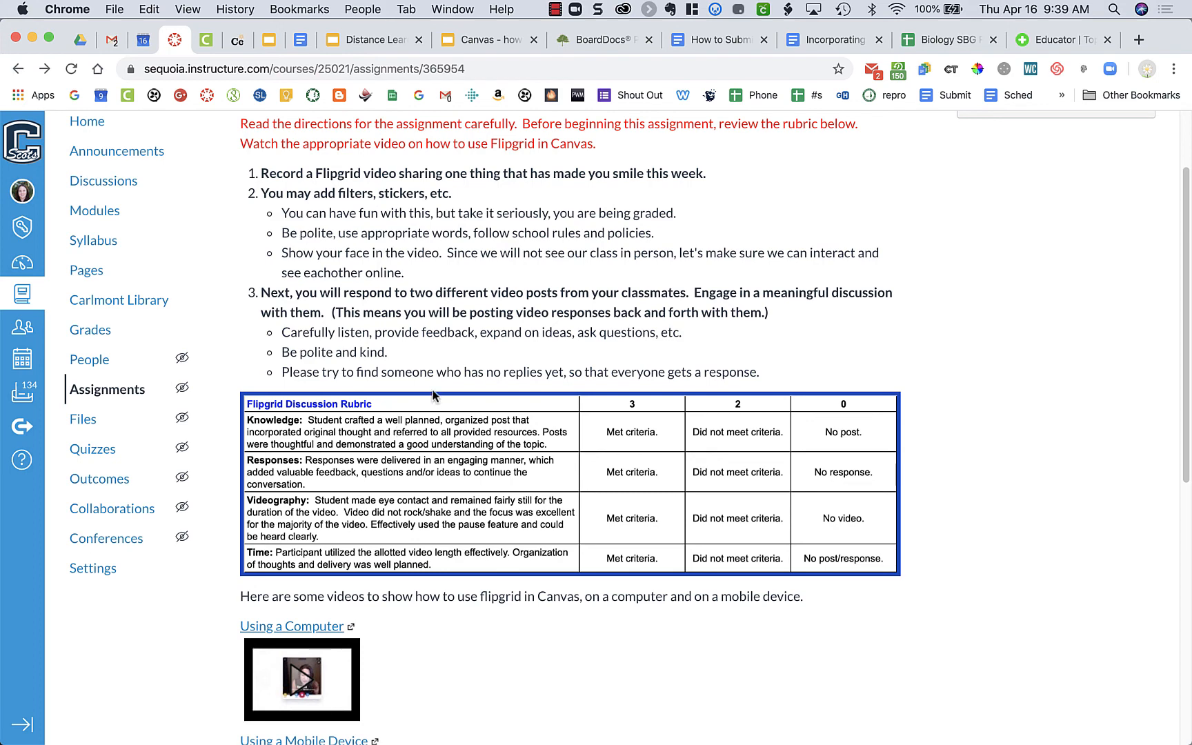
scroll(427, 393, "up", 1)
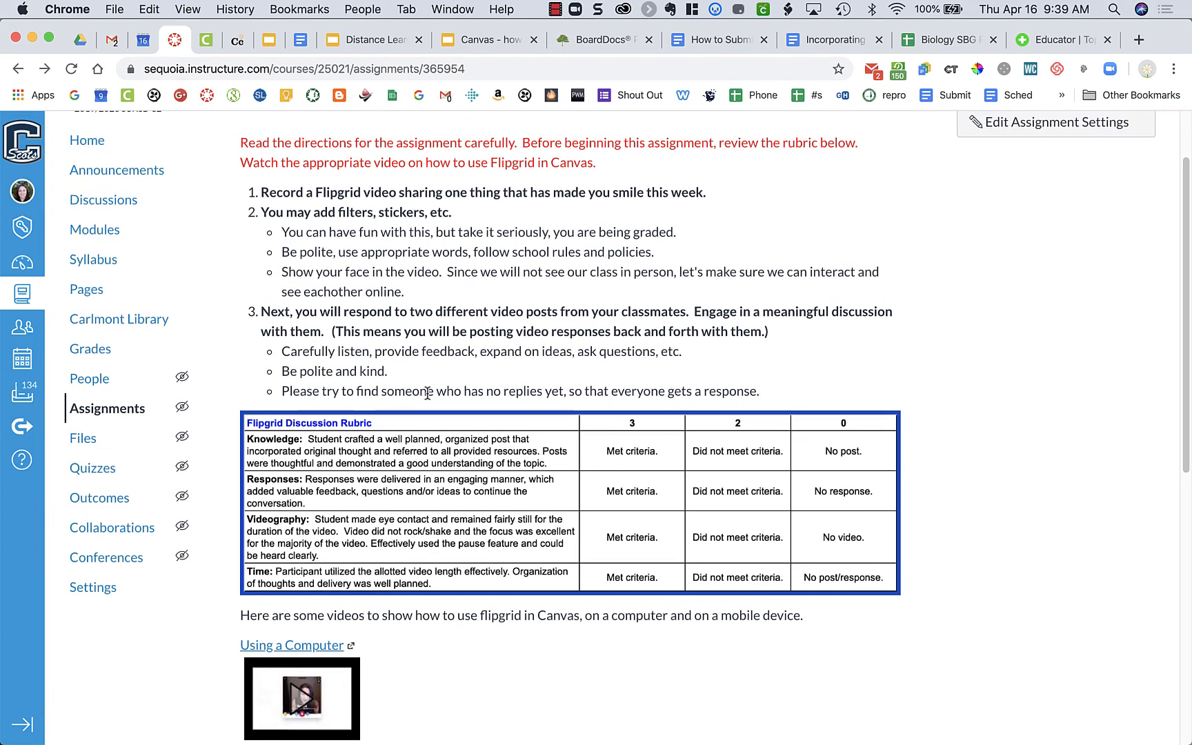
scroll(427, 393, "up", 5)
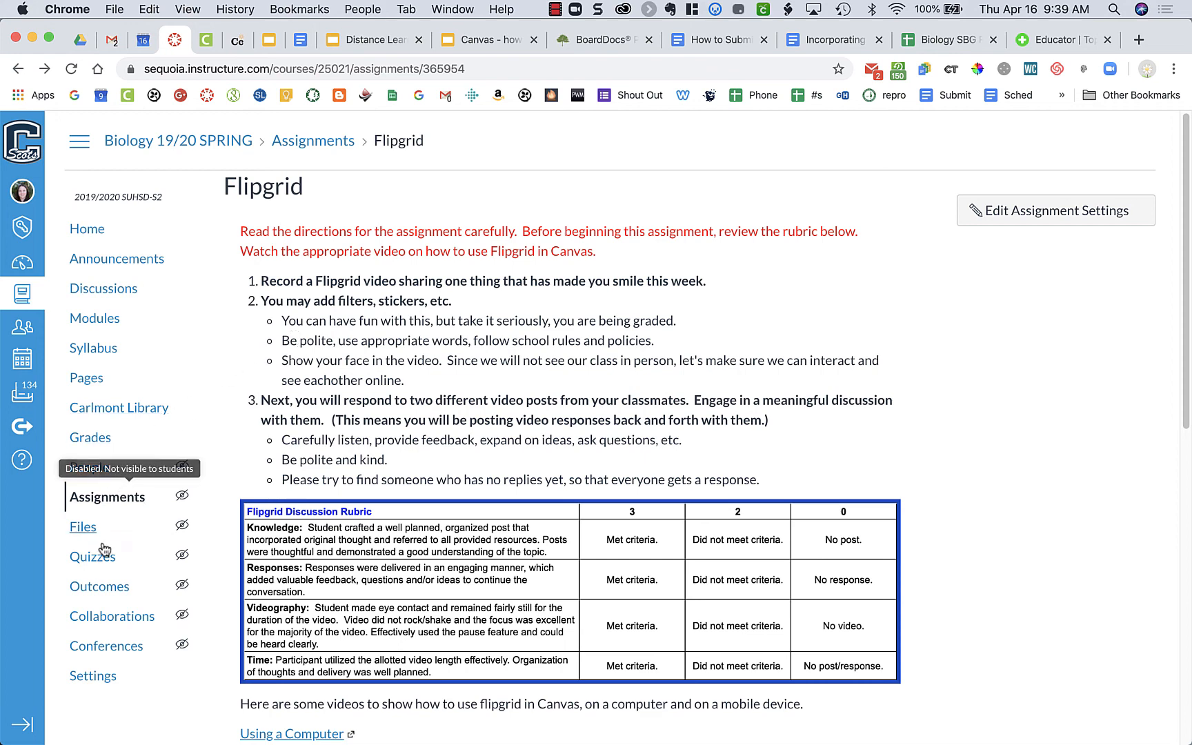
Step: Open the "Flipgrid: What are Superbugs?" assignment from the course modules and launch its SpeedGrader
left_click(109, 320)
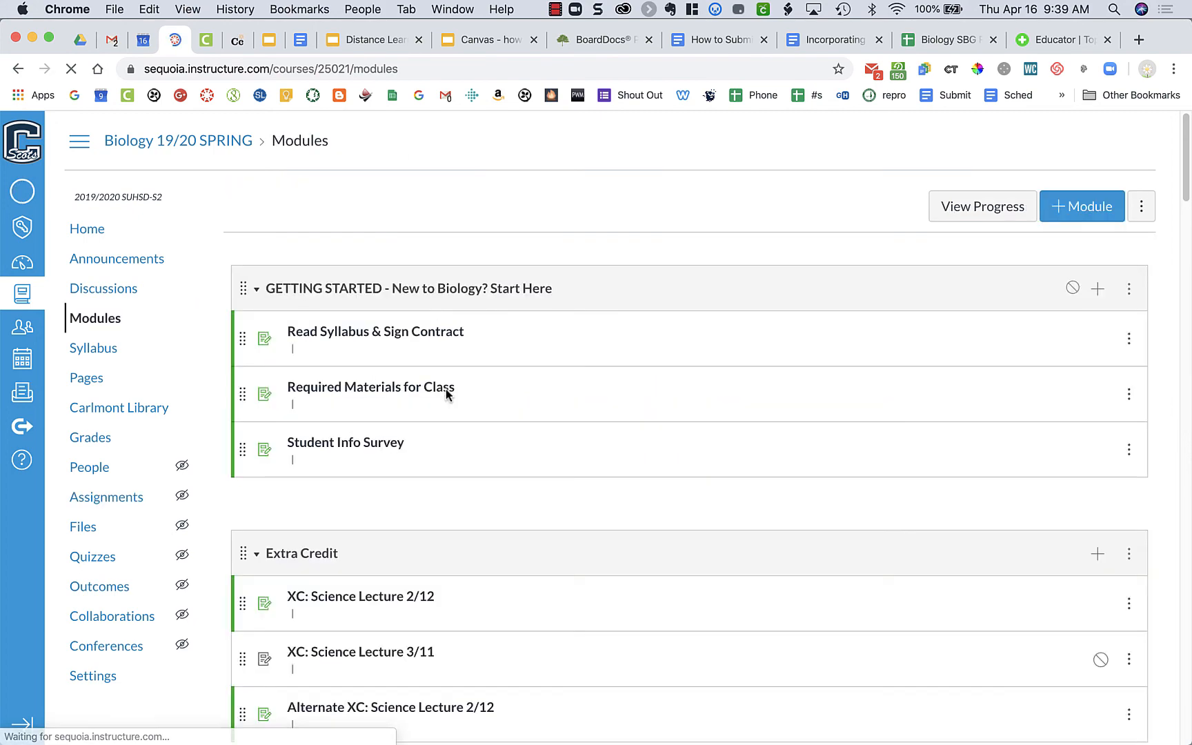
scroll(467, 452, "down", 6)
scroll(467, 452, "down", 15)
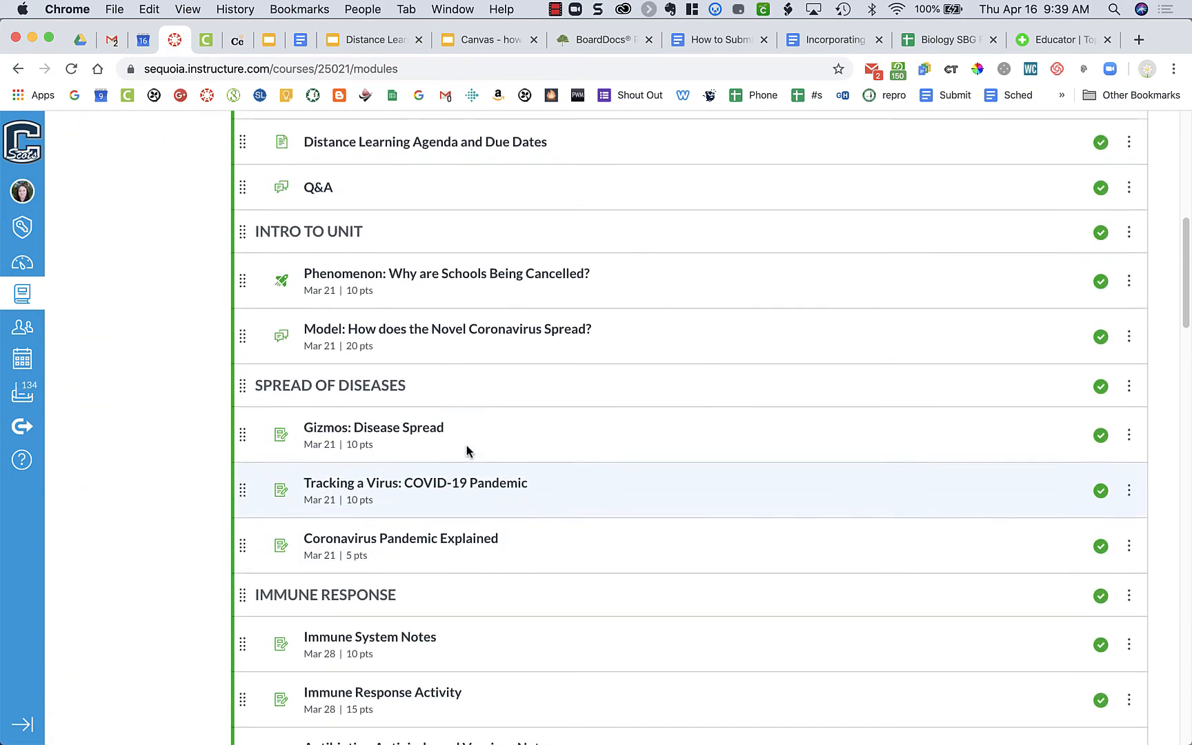
scroll(467, 452, "down", 4)
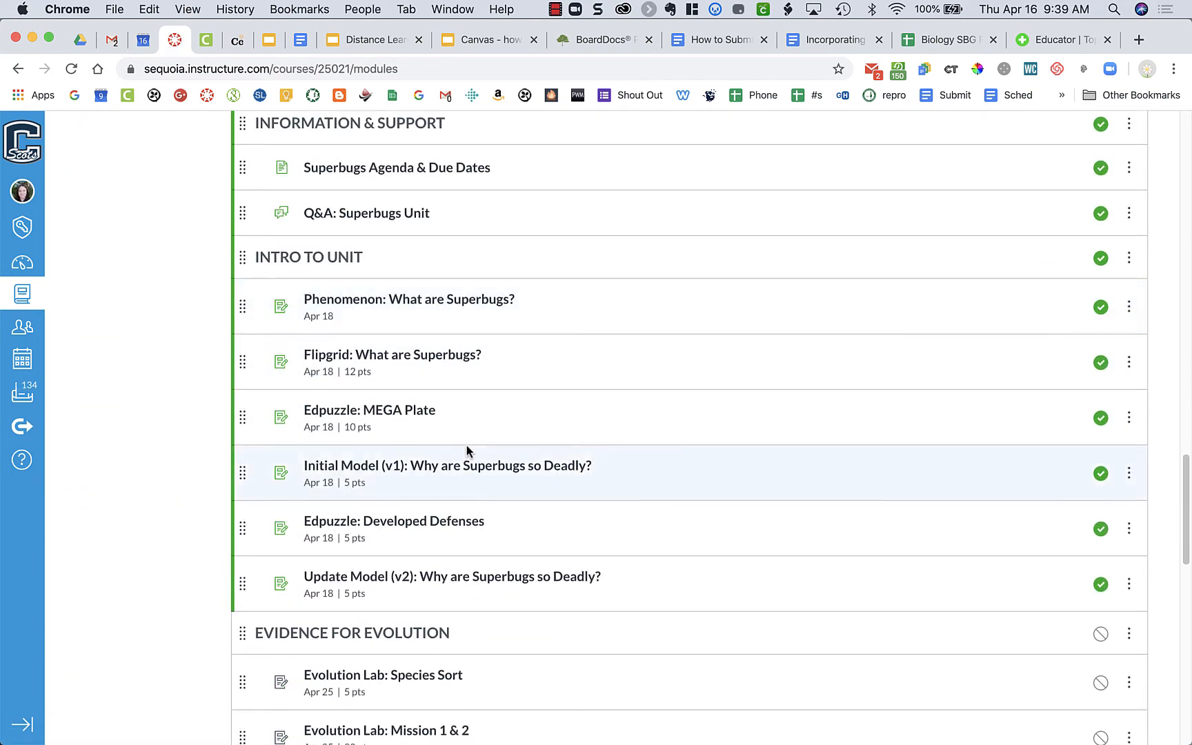
left_click(434, 356)
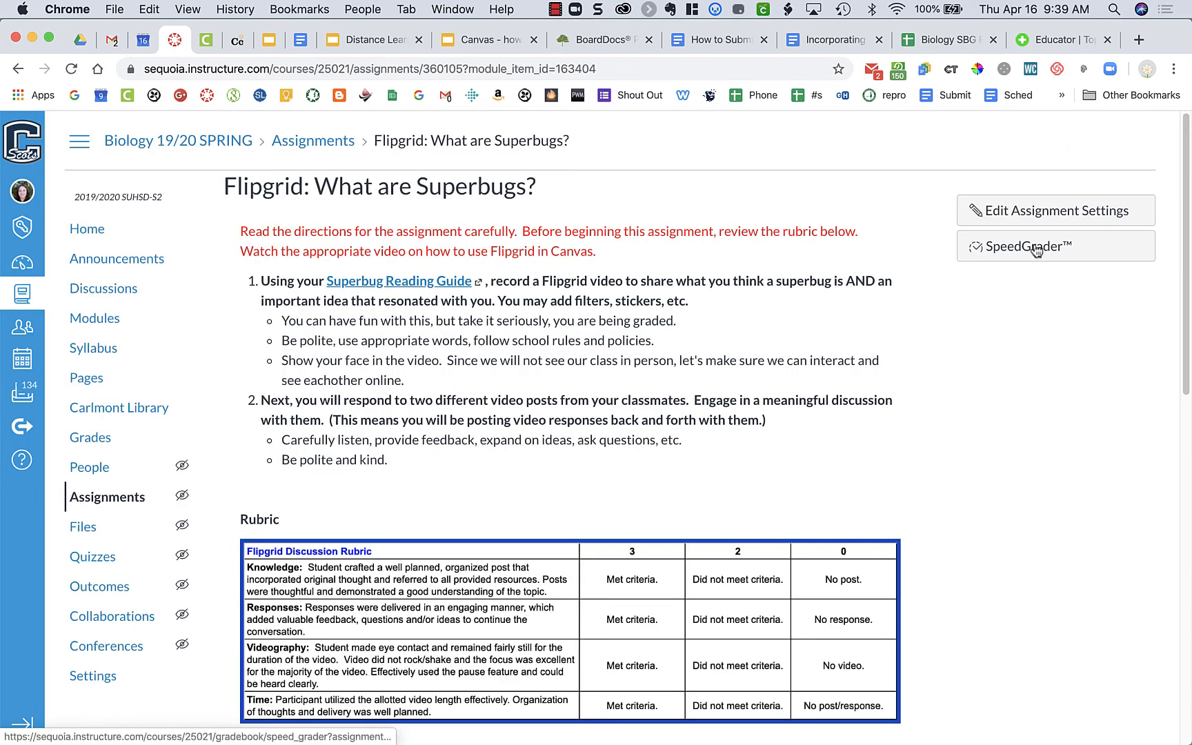
left_click(1045, 248)
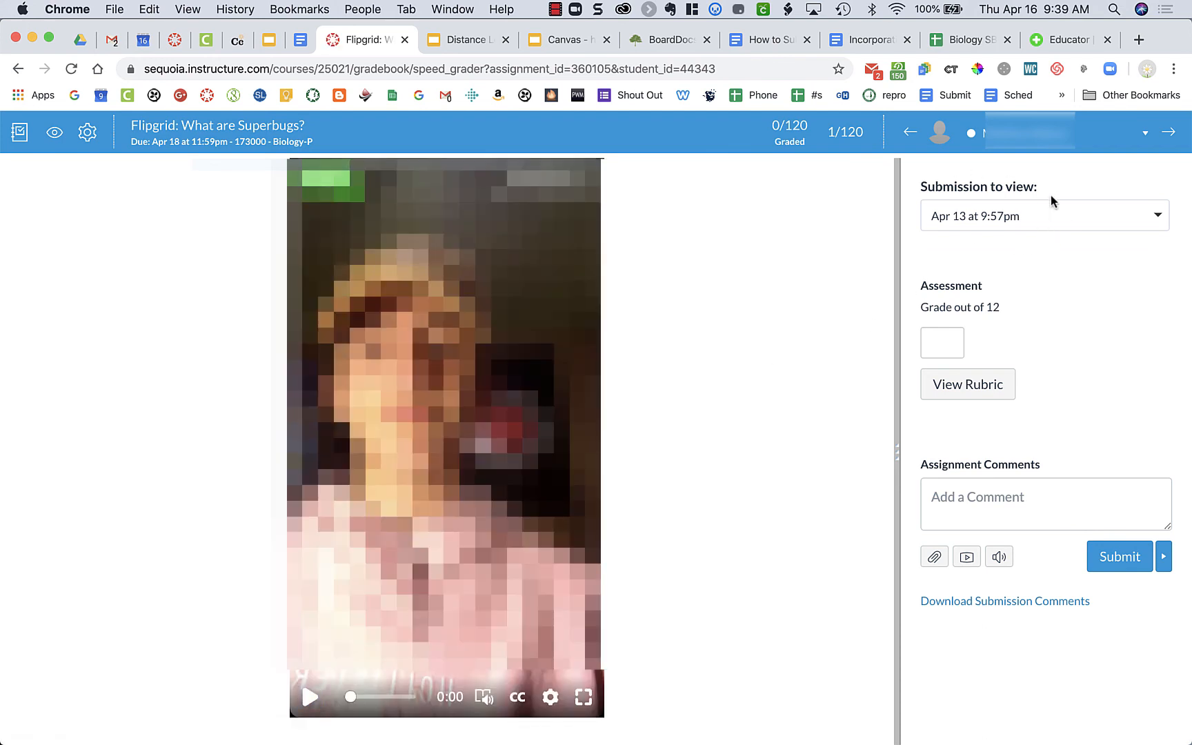
Step: View the student's earlier submissions from Apr 13 at 9:45pm and 9:54pm, leaving the 9:54pm one selected
left_click(1022, 218)
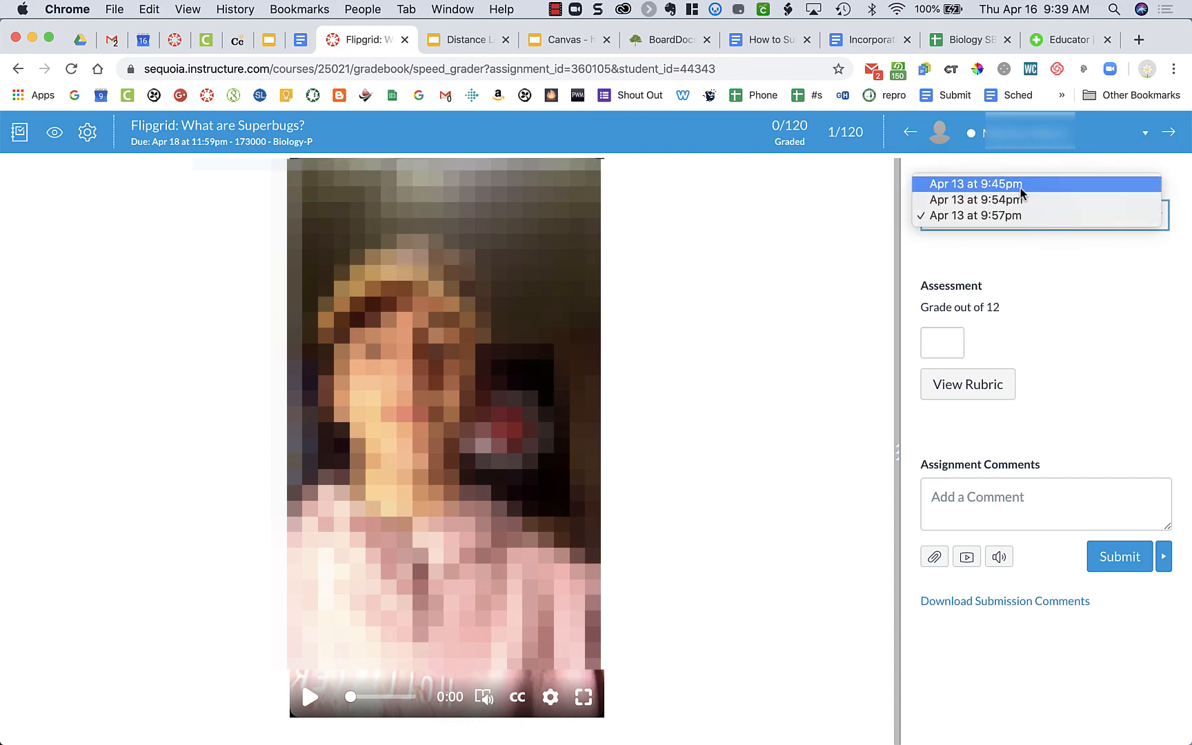
left_click(1021, 190)
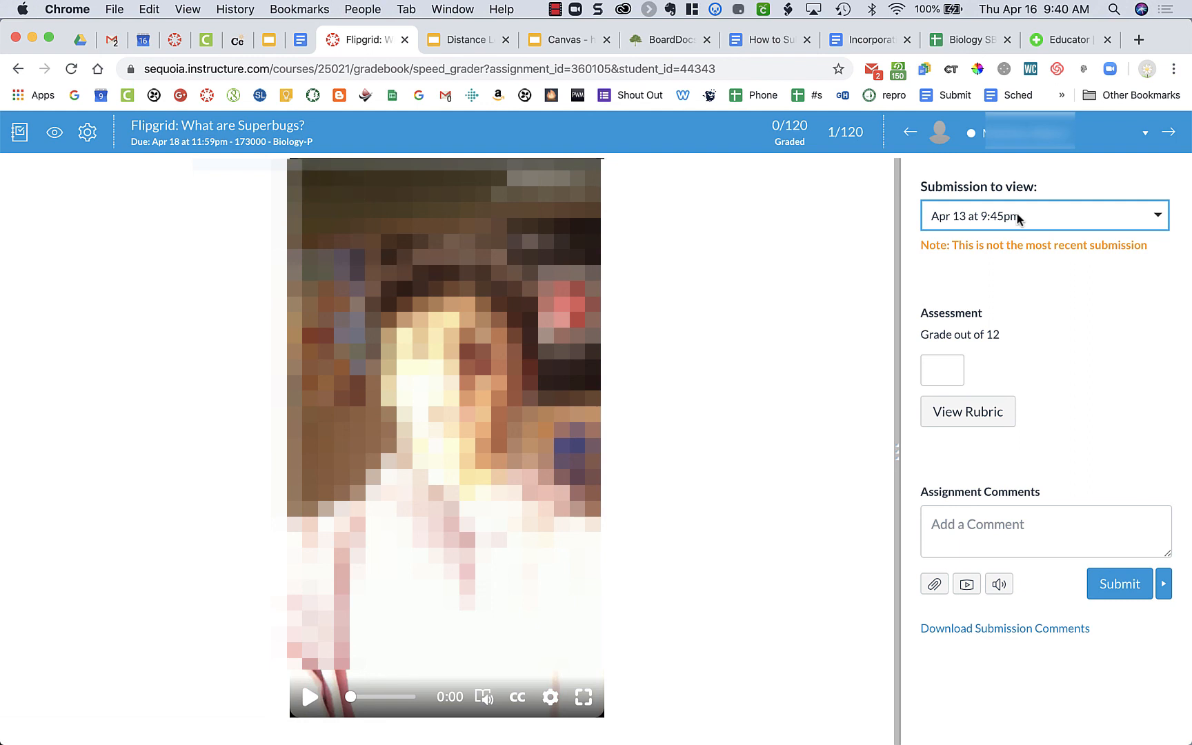
left_click(1018, 218)
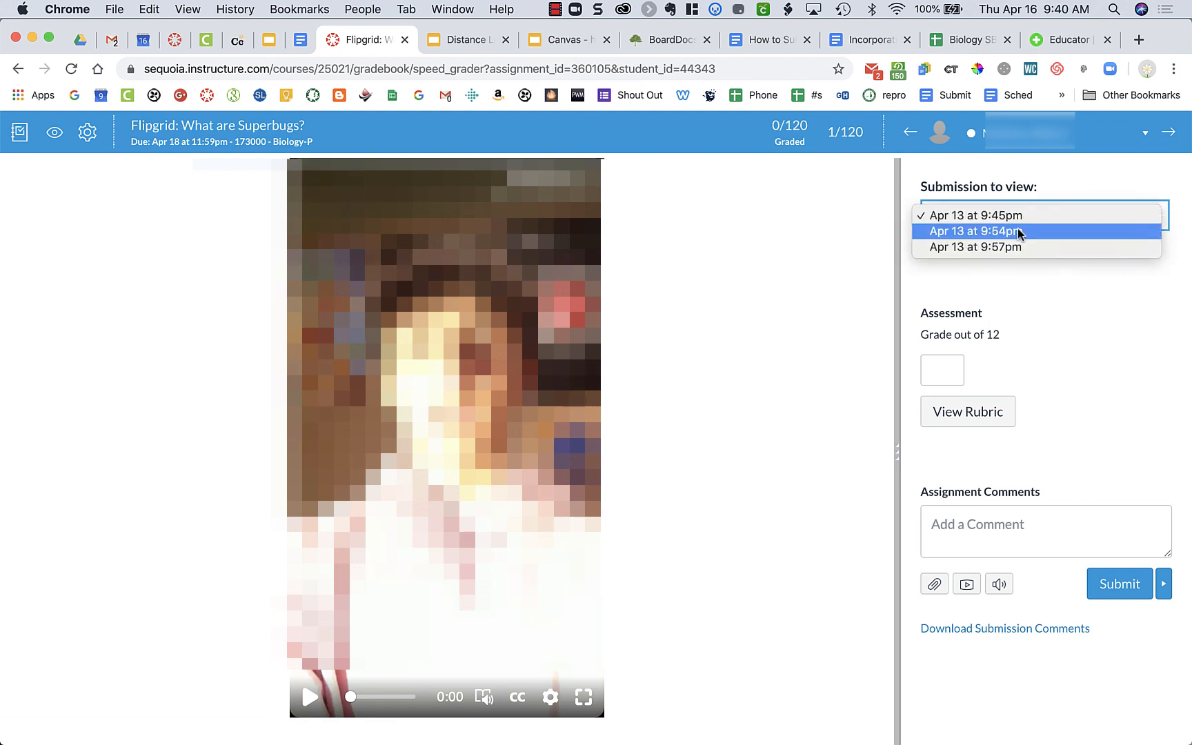
left_click(1018, 233)
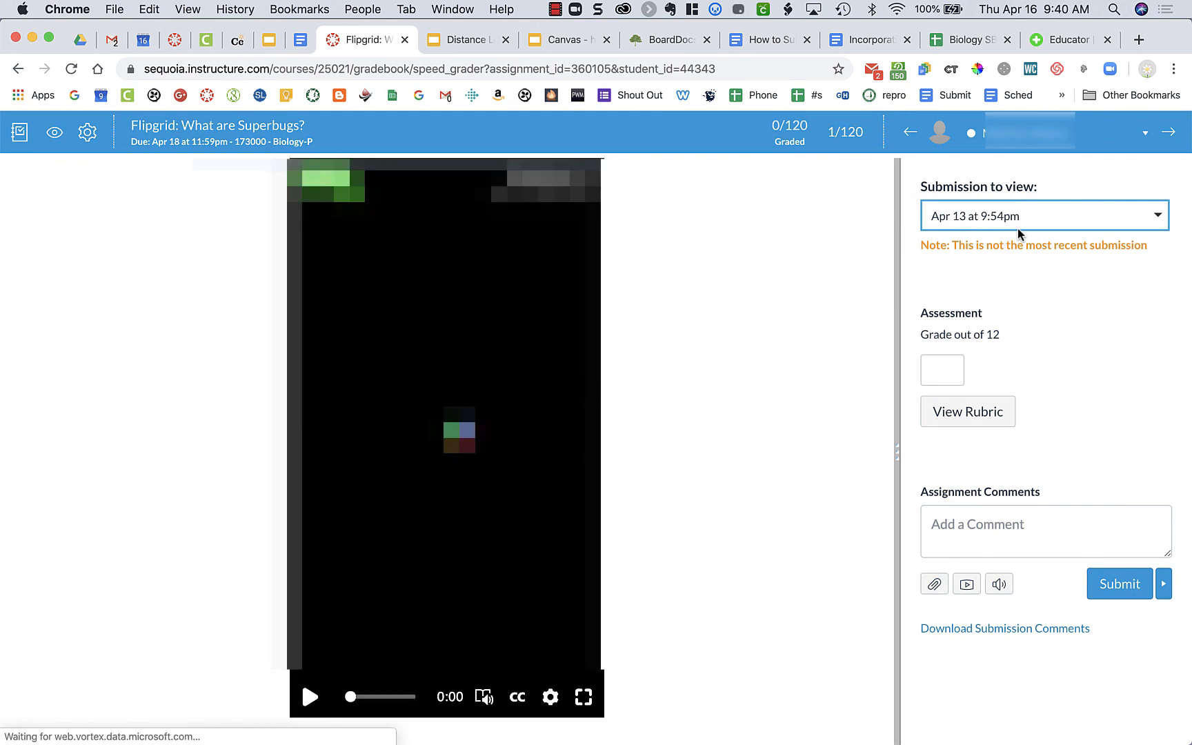
left_click(1018, 228)
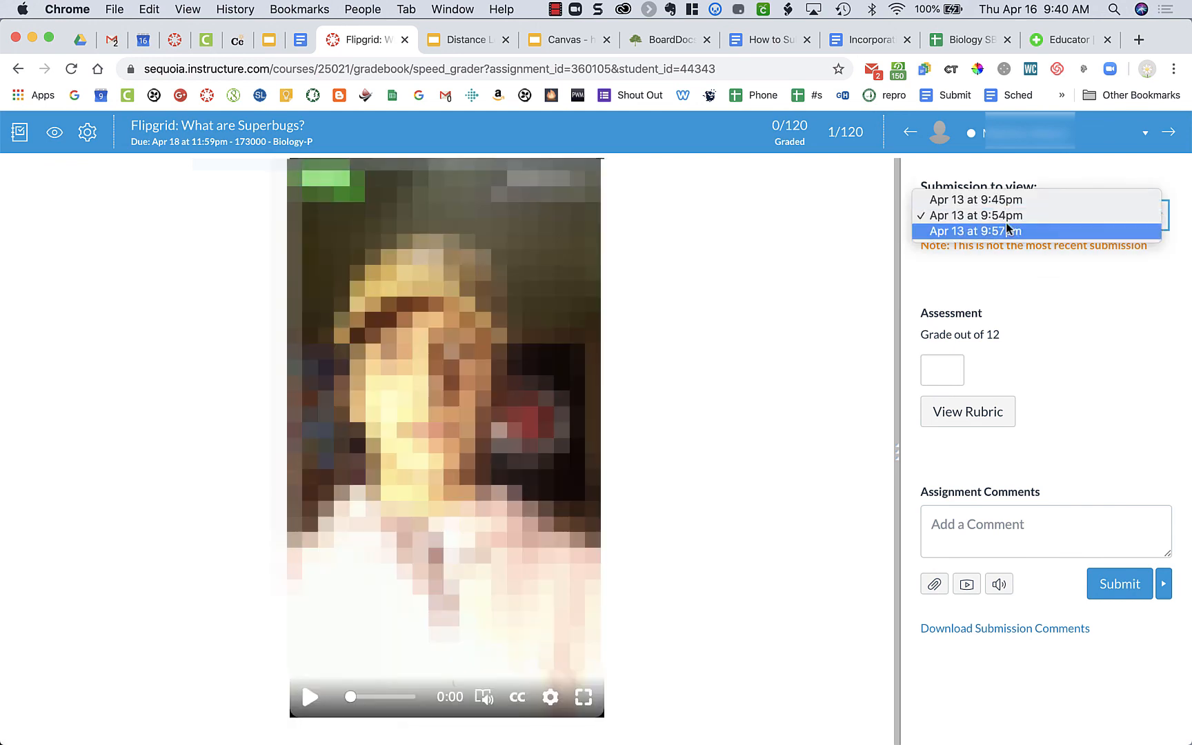
left_click(1043, 274)
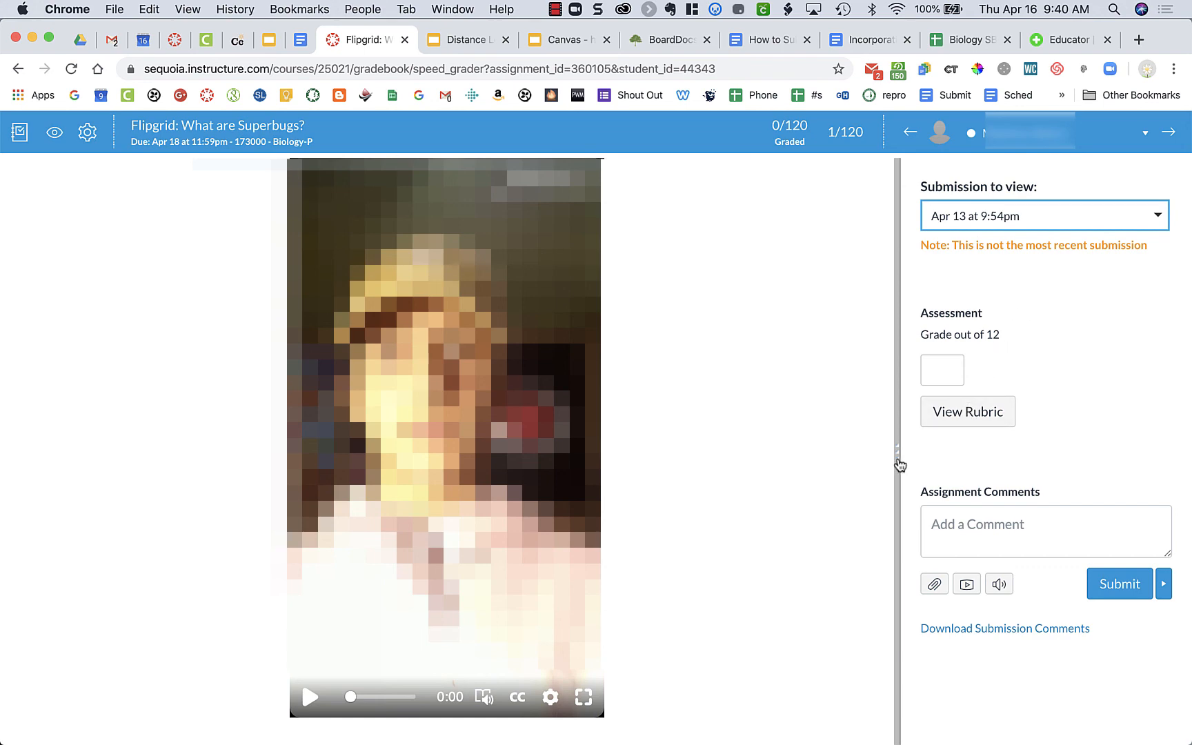
Step: Widen the grading pane beside the video, open the Flipgrid Discussion rubric and review its criteria down to the save options
left_click_drag(899, 465, 711, 477)
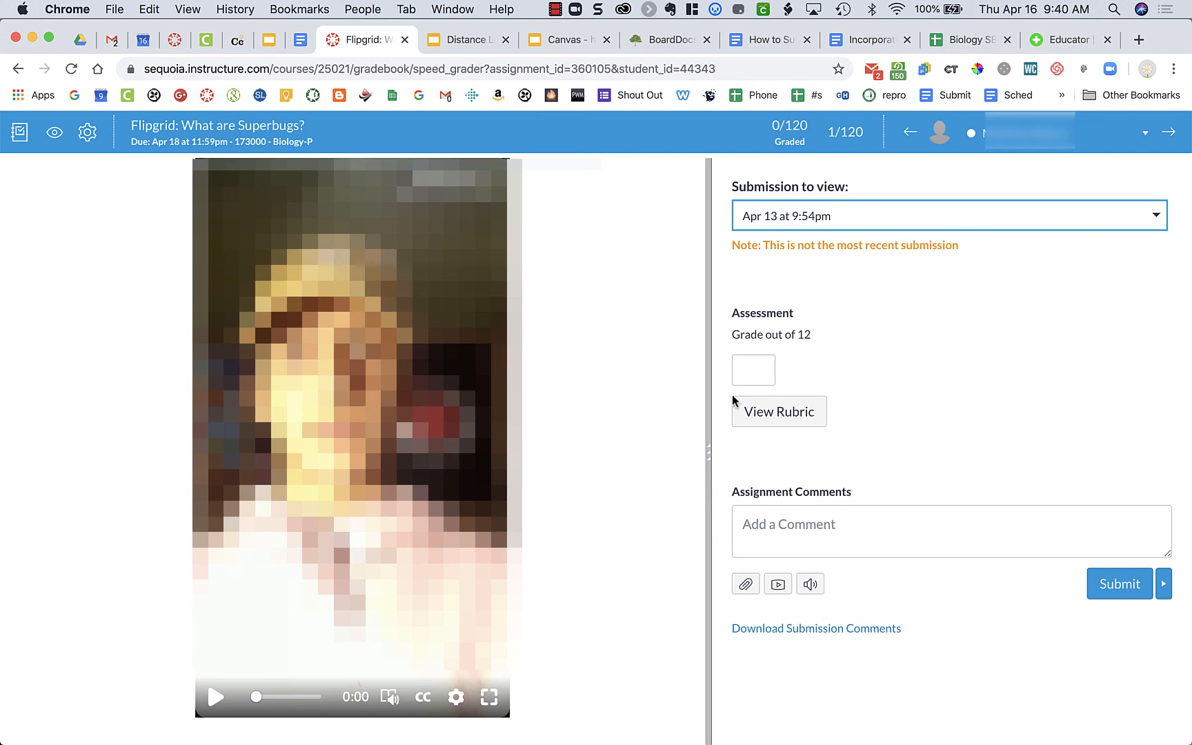
left_click(798, 414)
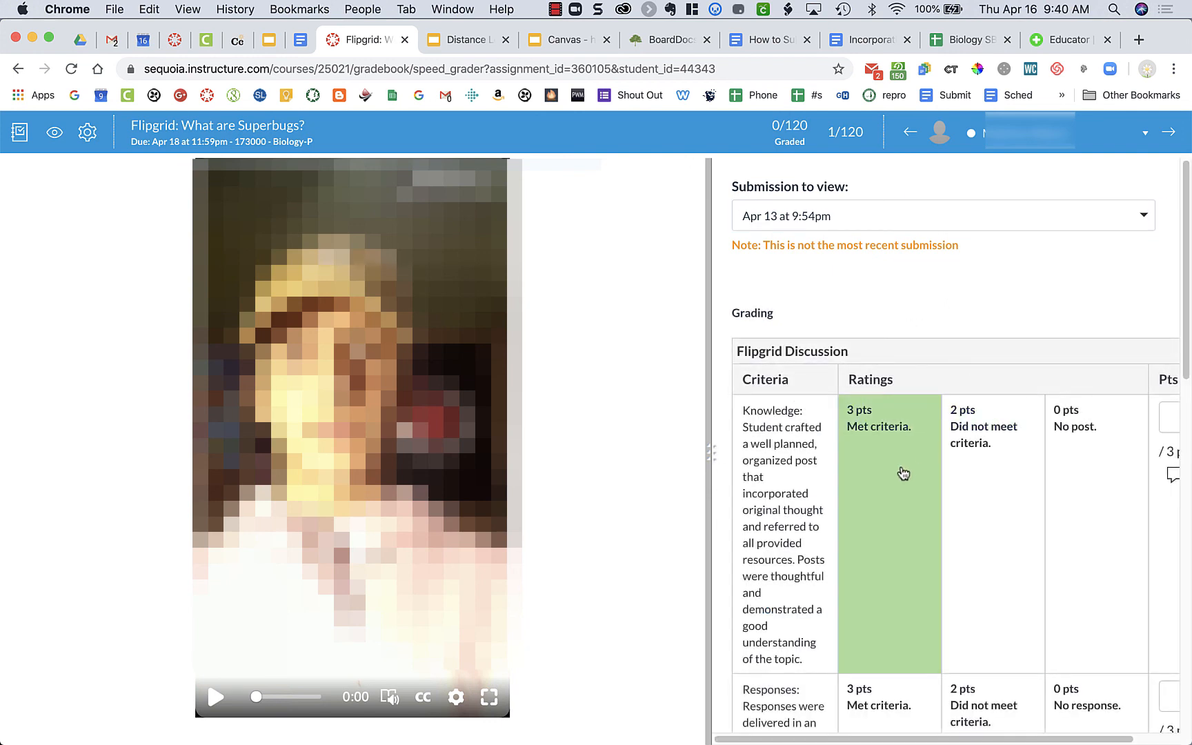
scroll(903, 474, "down", 5)
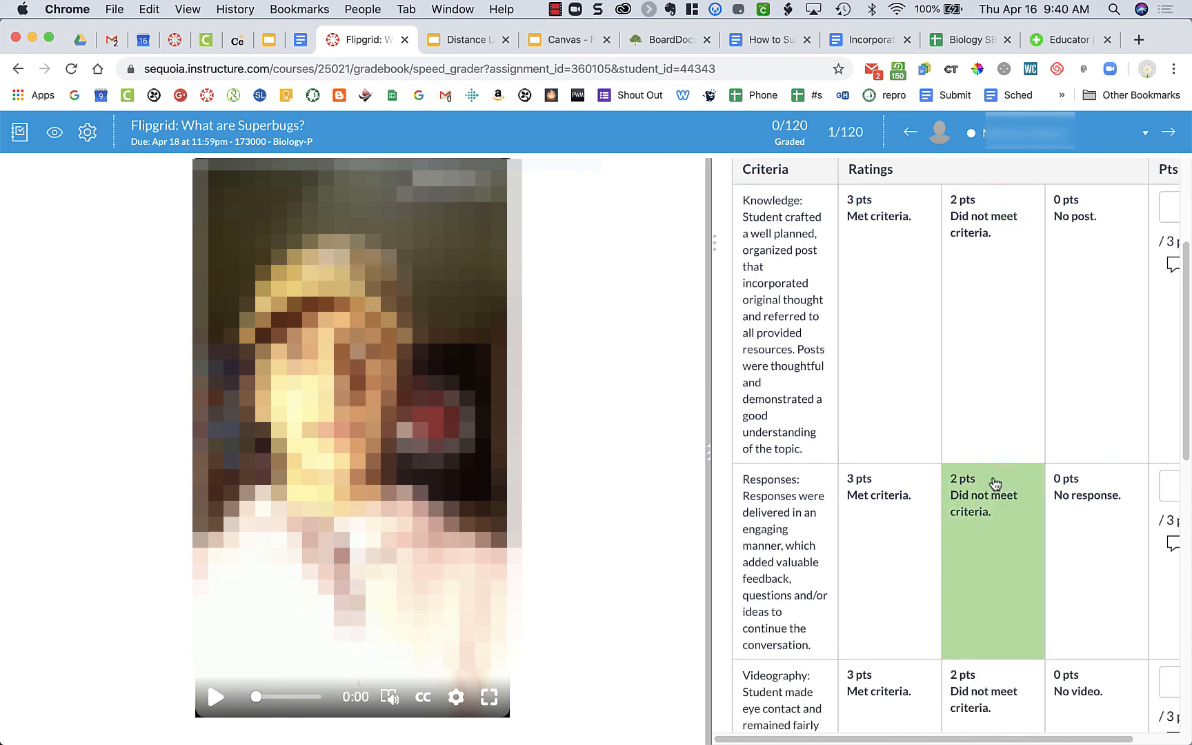
scroll(993, 482, "down", 8)
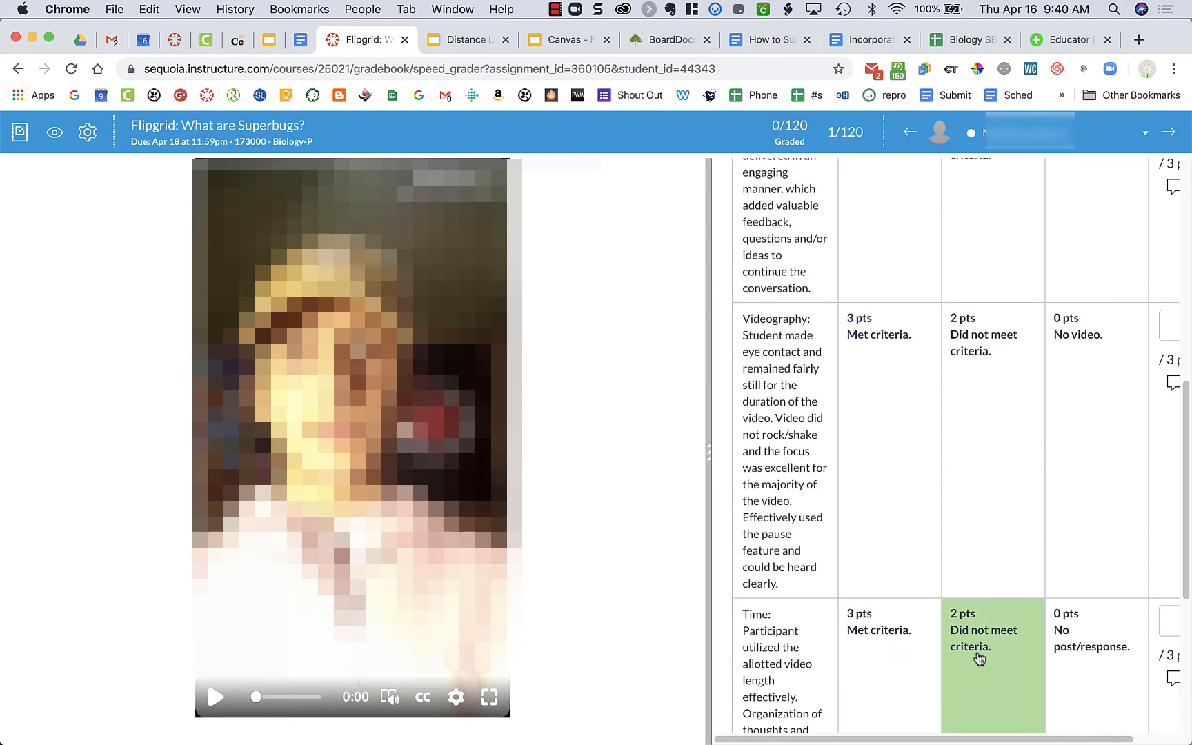
scroll(979, 658, "down", 6)
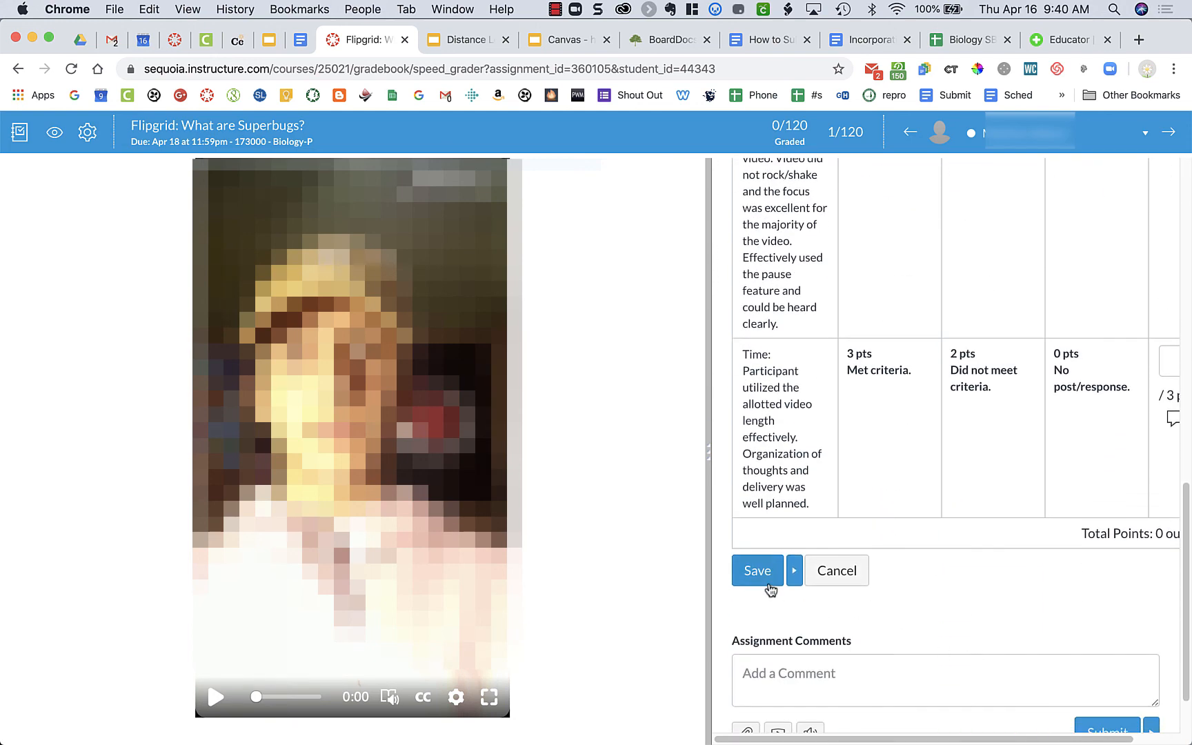